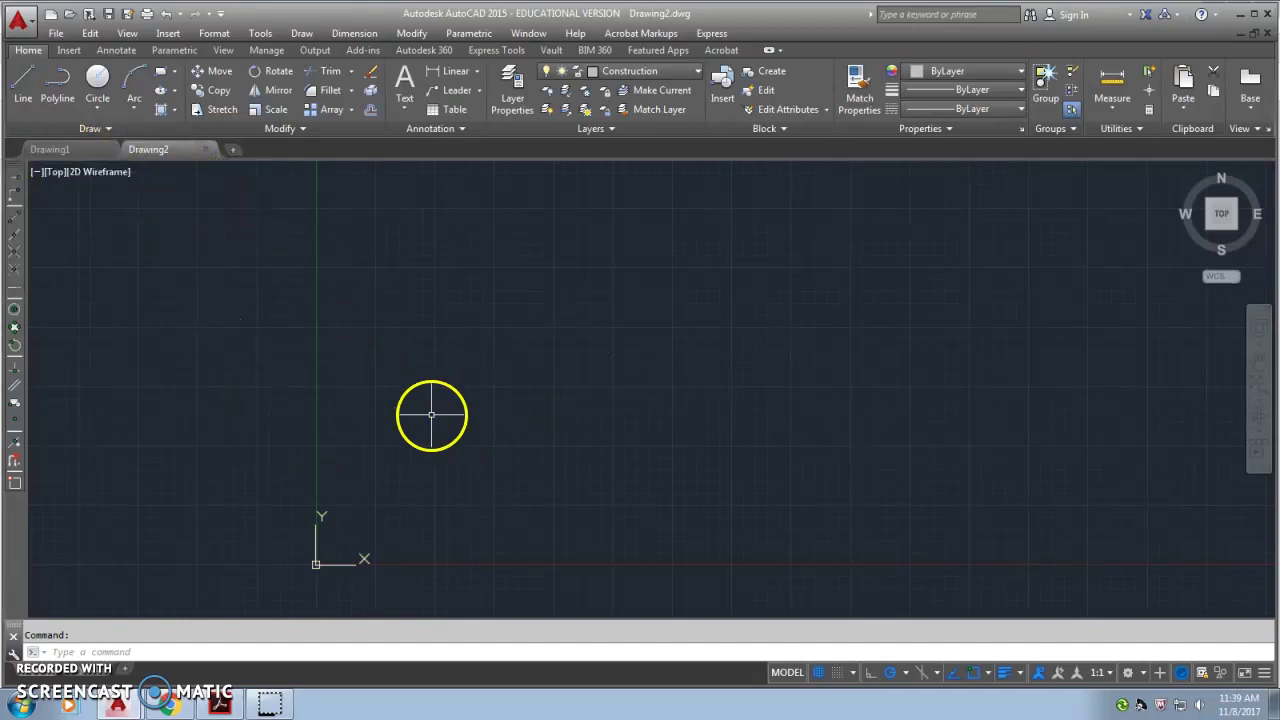
# Look over the layer list and the title-block layout, then return to model space
pyautogui.click(673, 74)
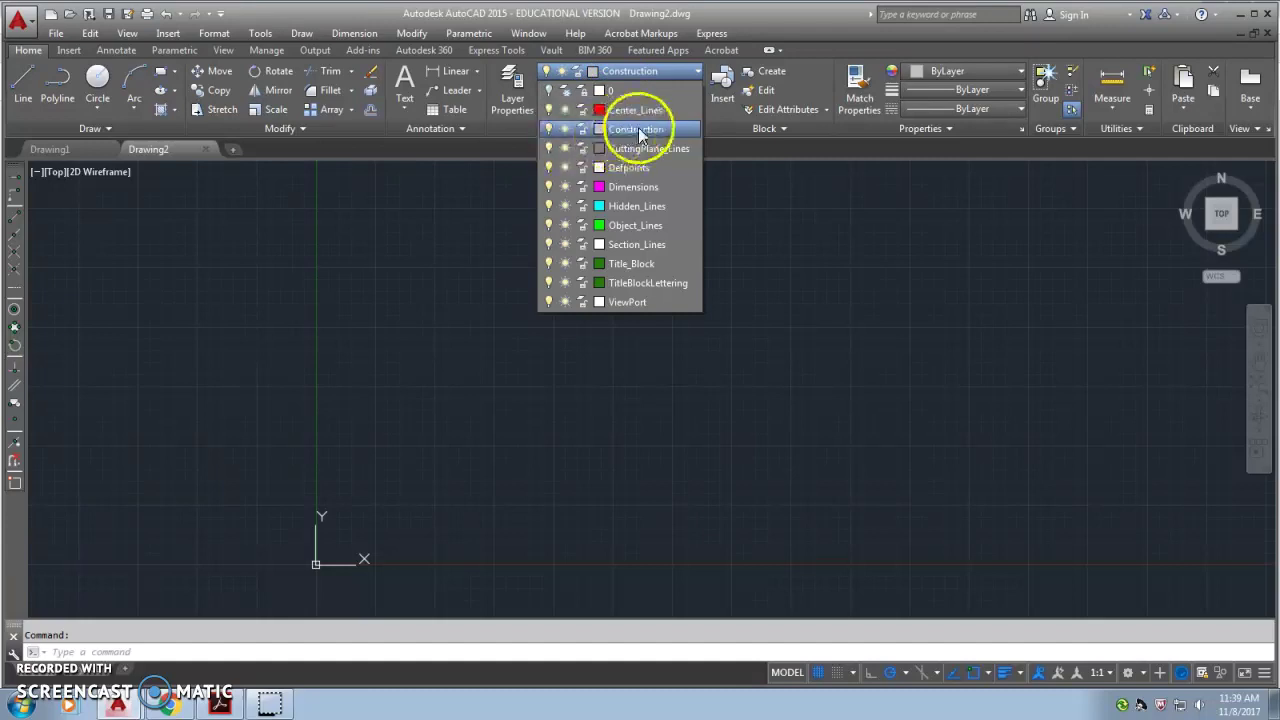
pyautogui.click(97, 677)
pyautogui.click(97, 677)
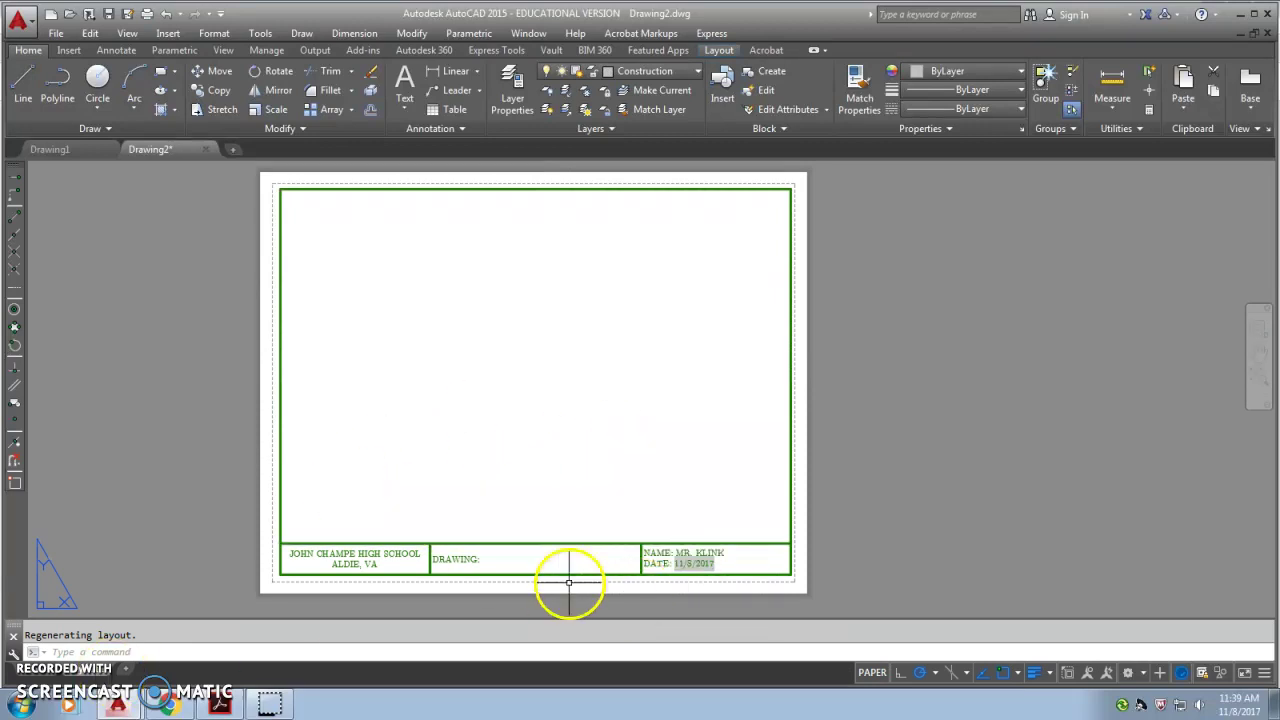
pyautogui.click(55, 680)
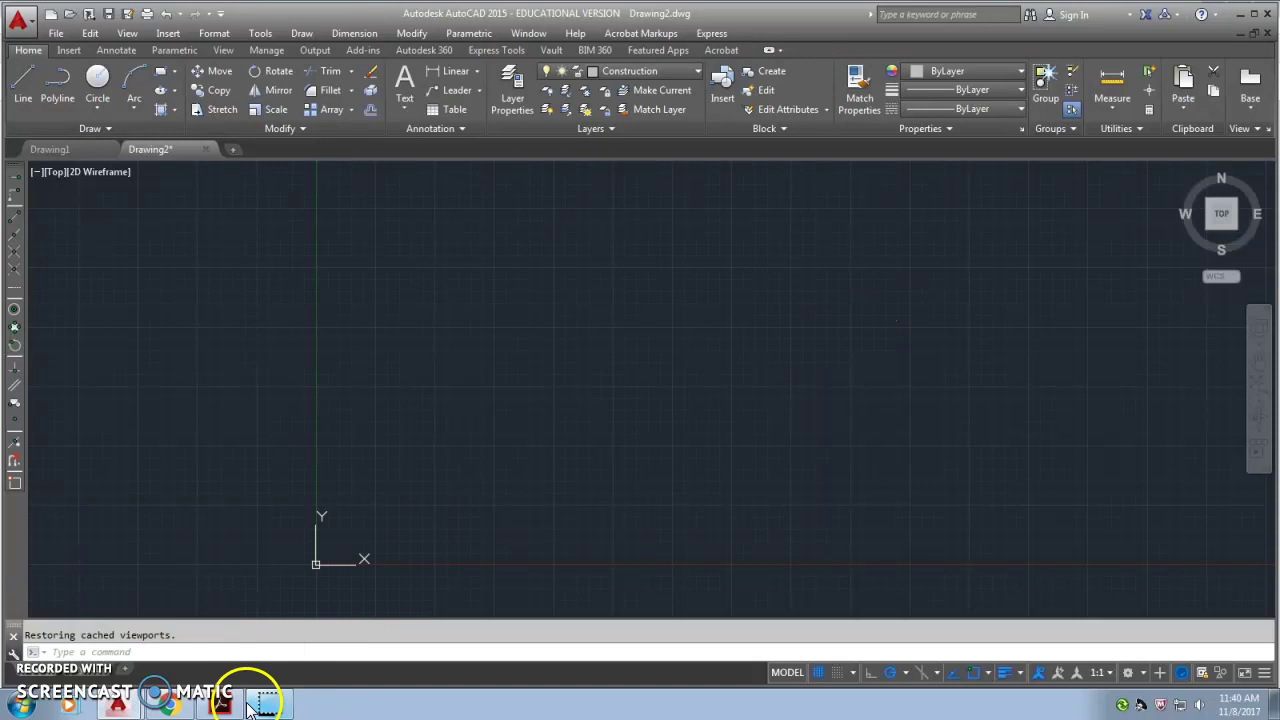
# Review the Locator tutorial PDF, then come back to the drawing
pyautogui.moveTo(220, 705)
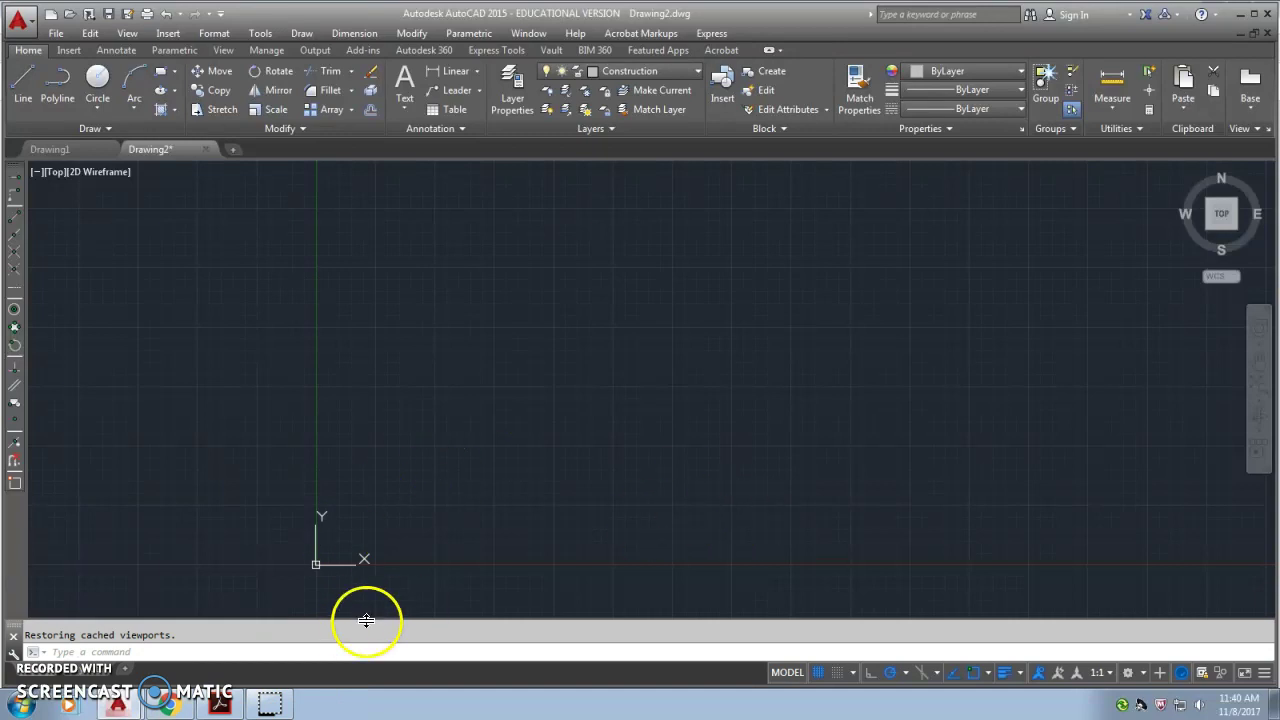
pyautogui.click(217, 706)
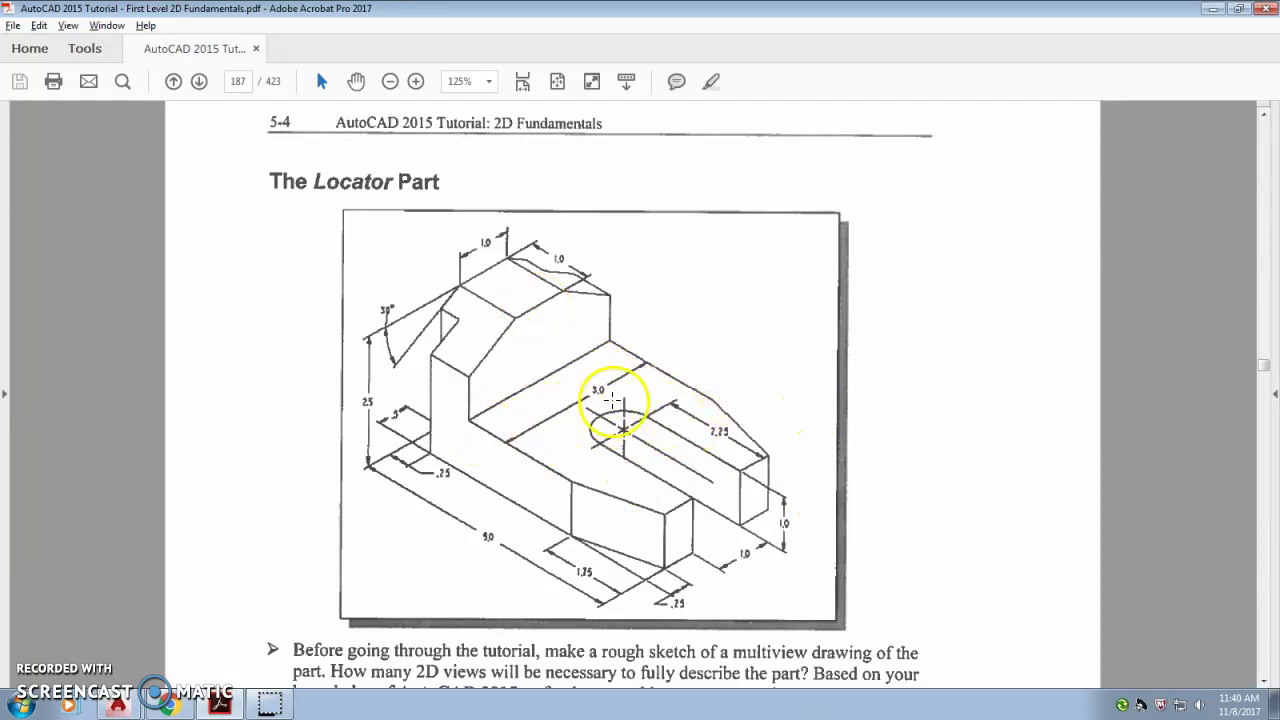
pyautogui.scroll(10, 470, 341)
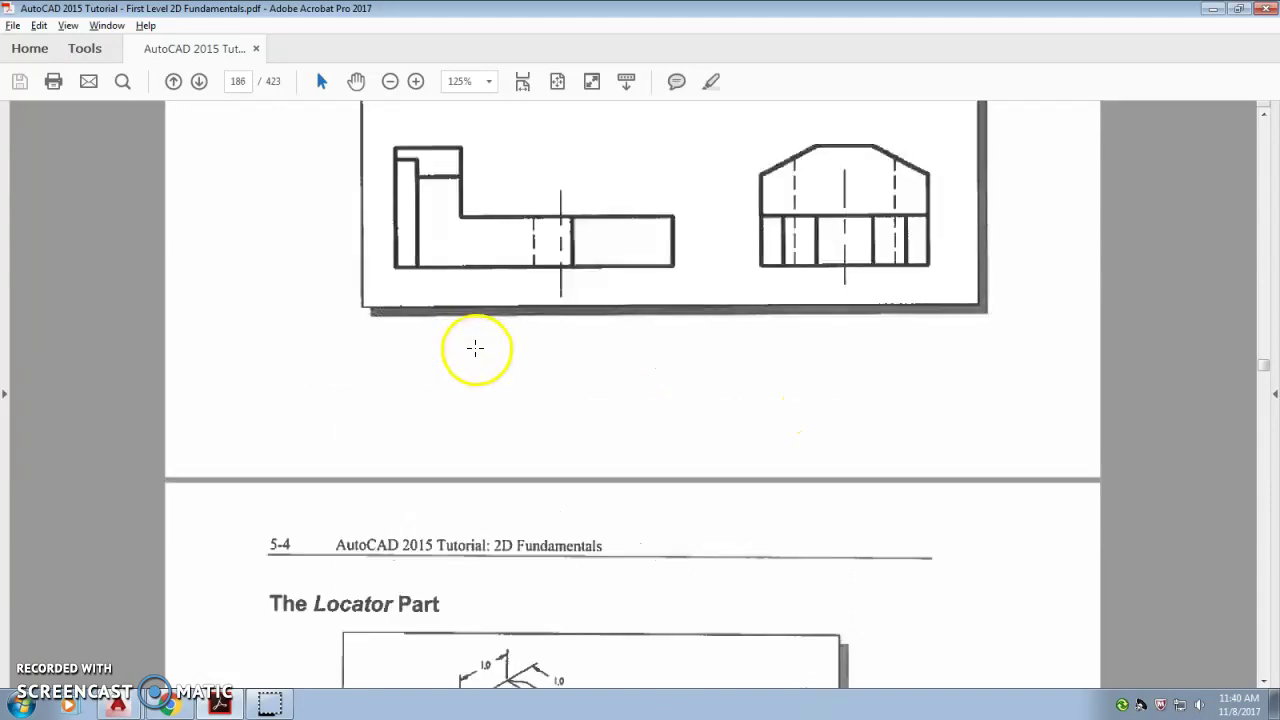
pyautogui.scroll(-10, 476, 348)
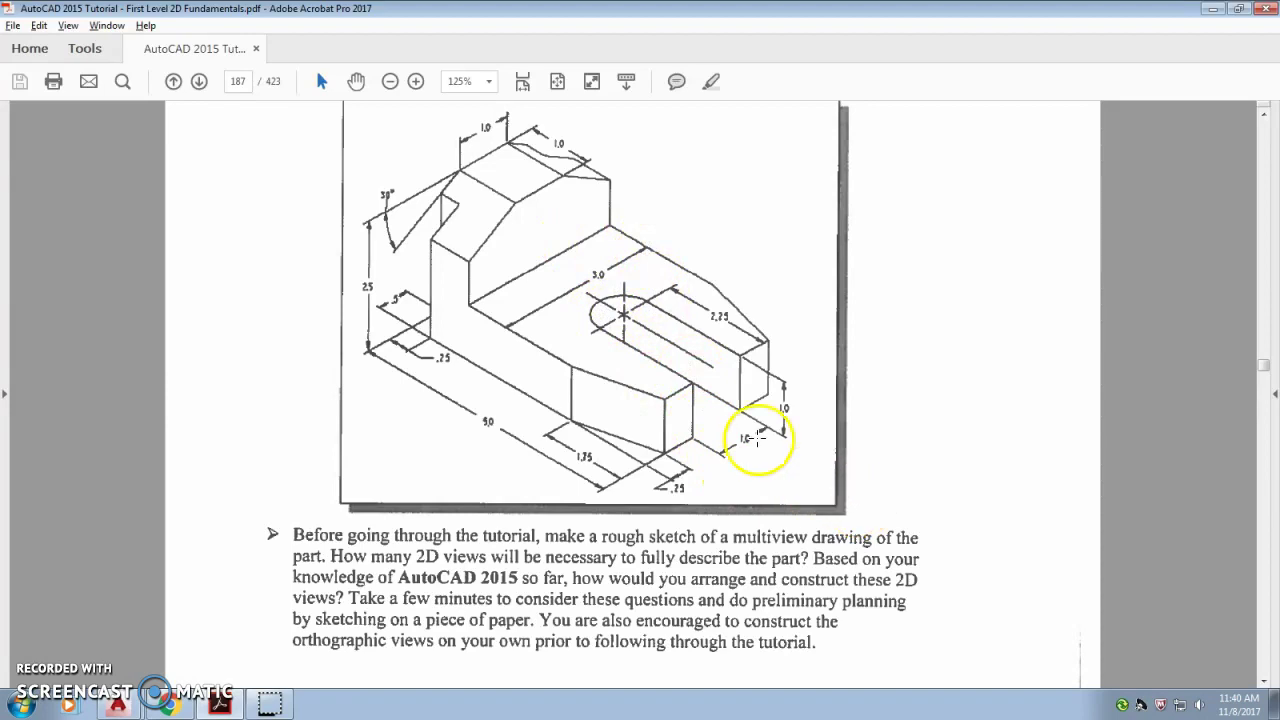
pyautogui.scroll(5, 582, 296)
pyautogui.scroll(15, 582, 296)
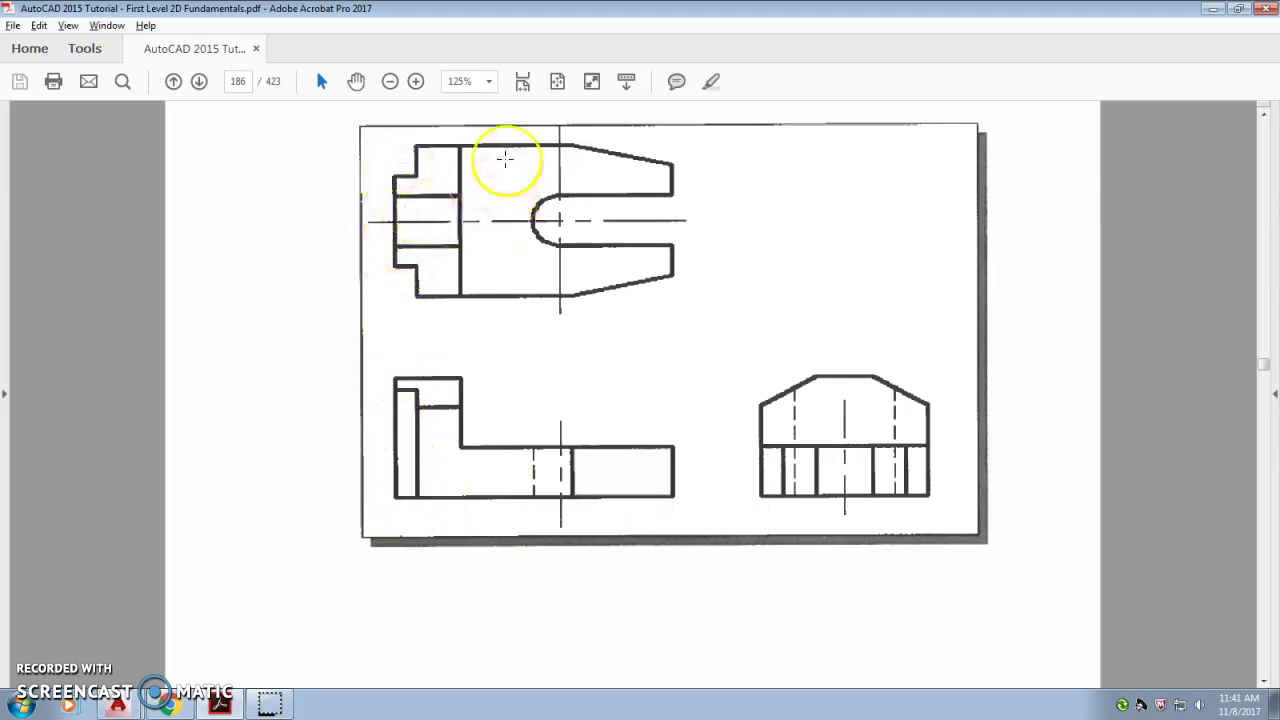
pyautogui.scroll(-12, 729, 394)
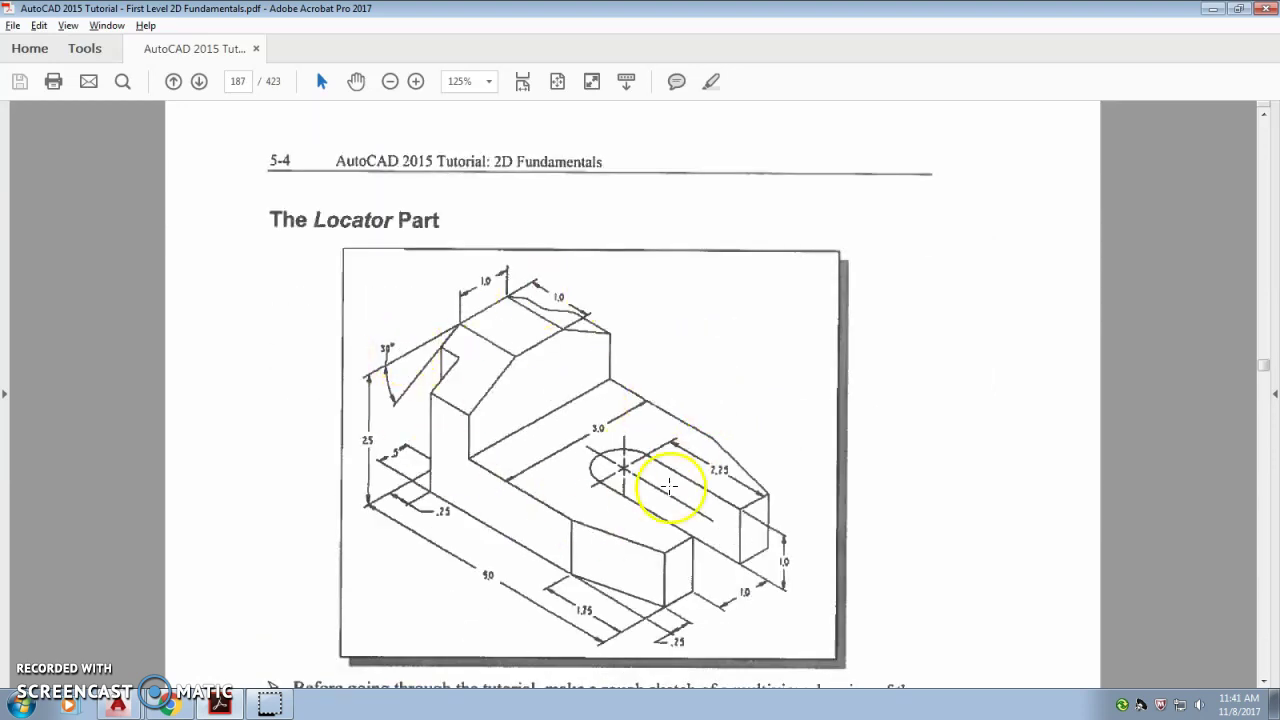
pyautogui.scroll(10, 466, 405)
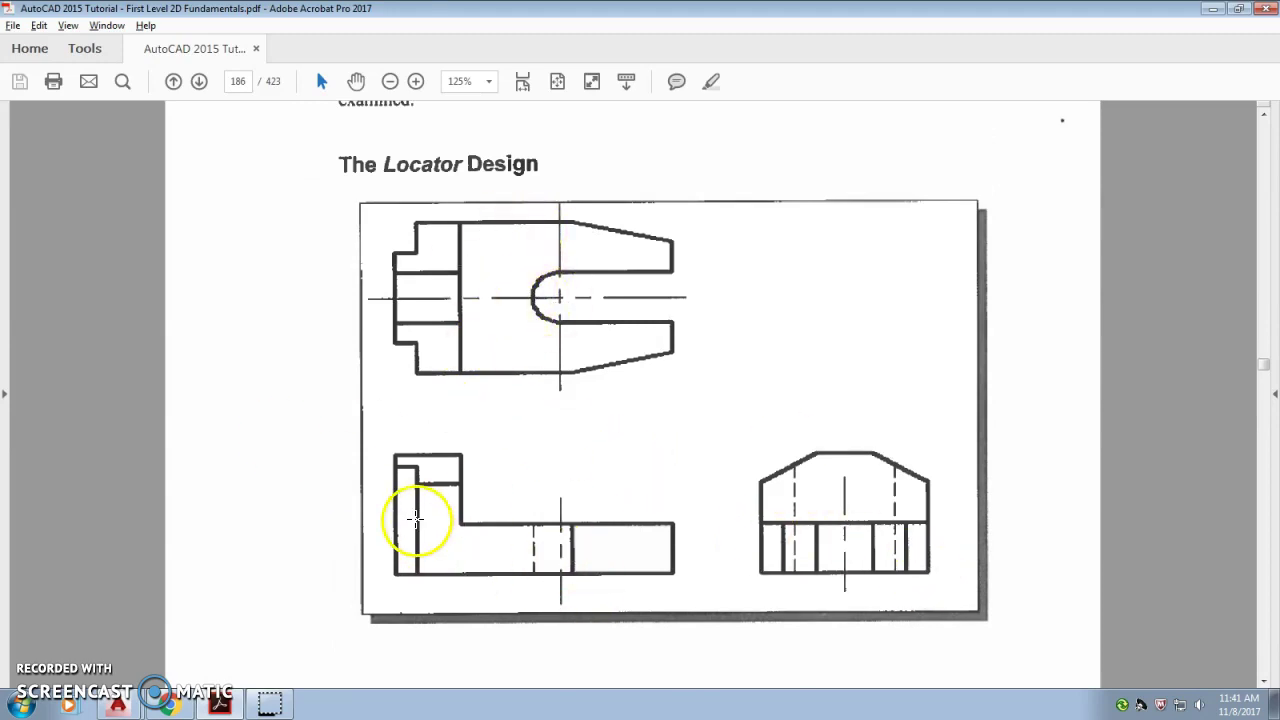
pyautogui.scroll(-4, 450, 500)
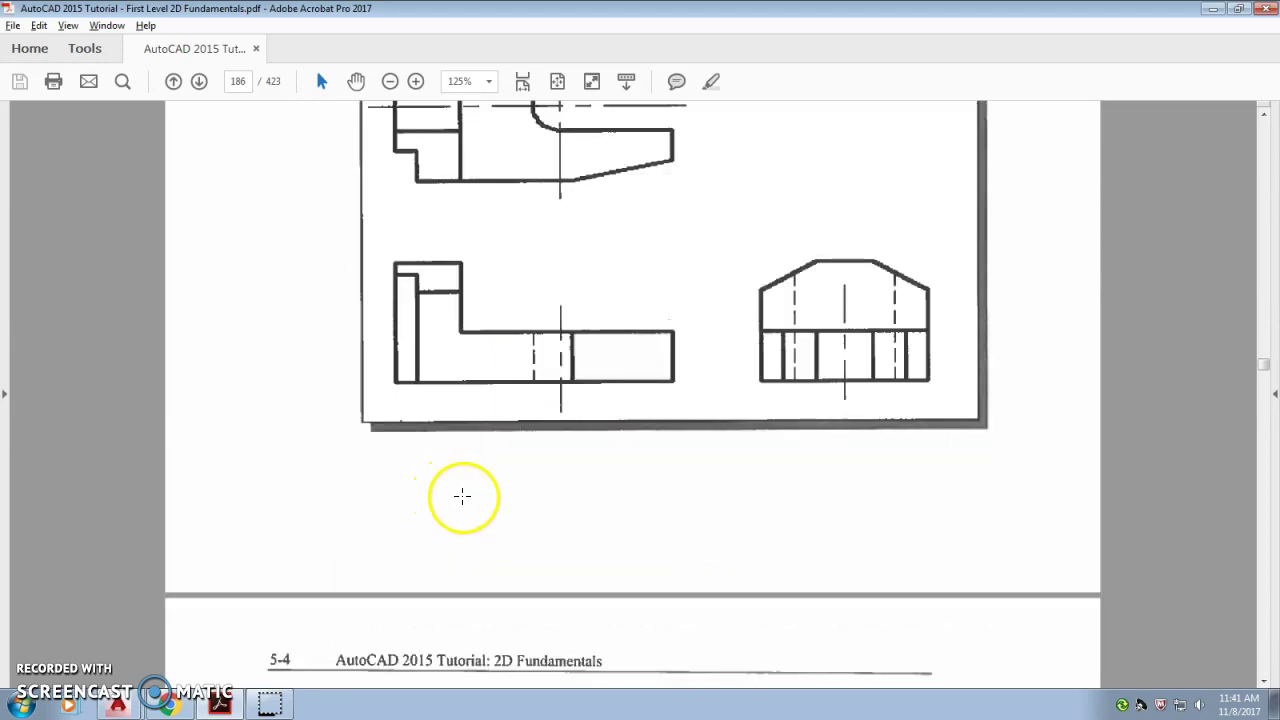
pyautogui.scroll(-14, 463, 495)
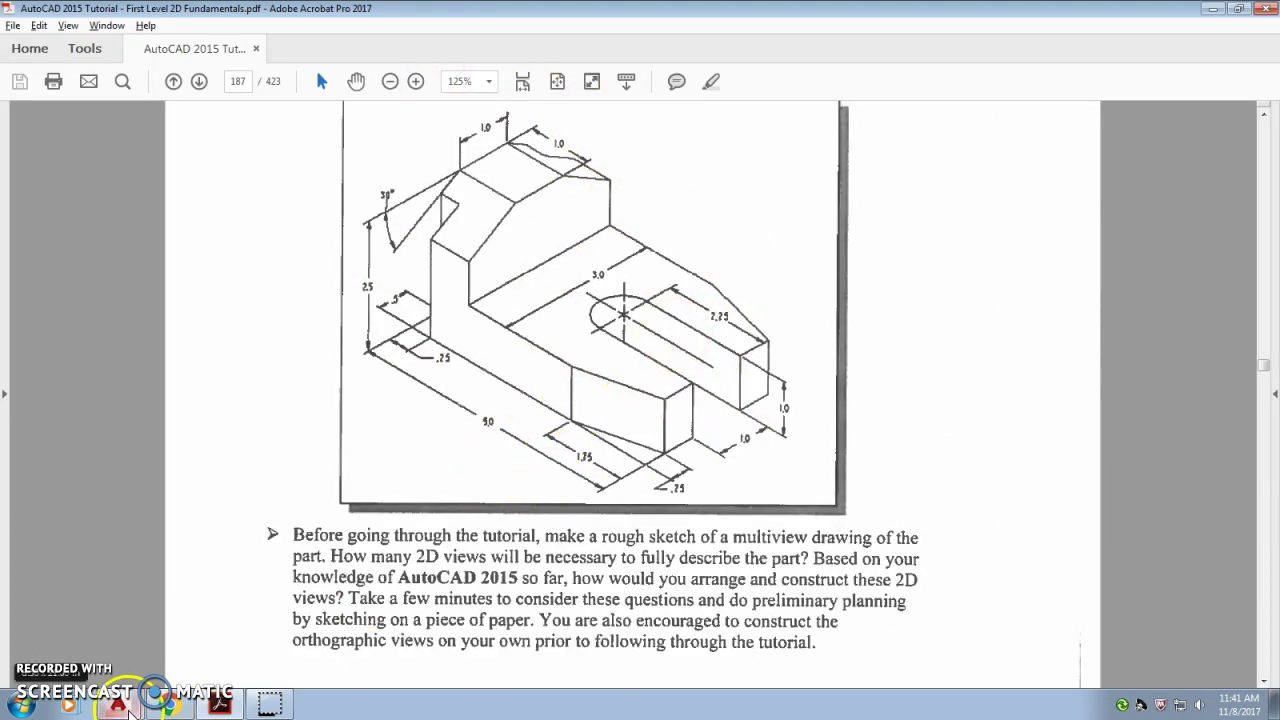
pyautogui.click(118, 705)
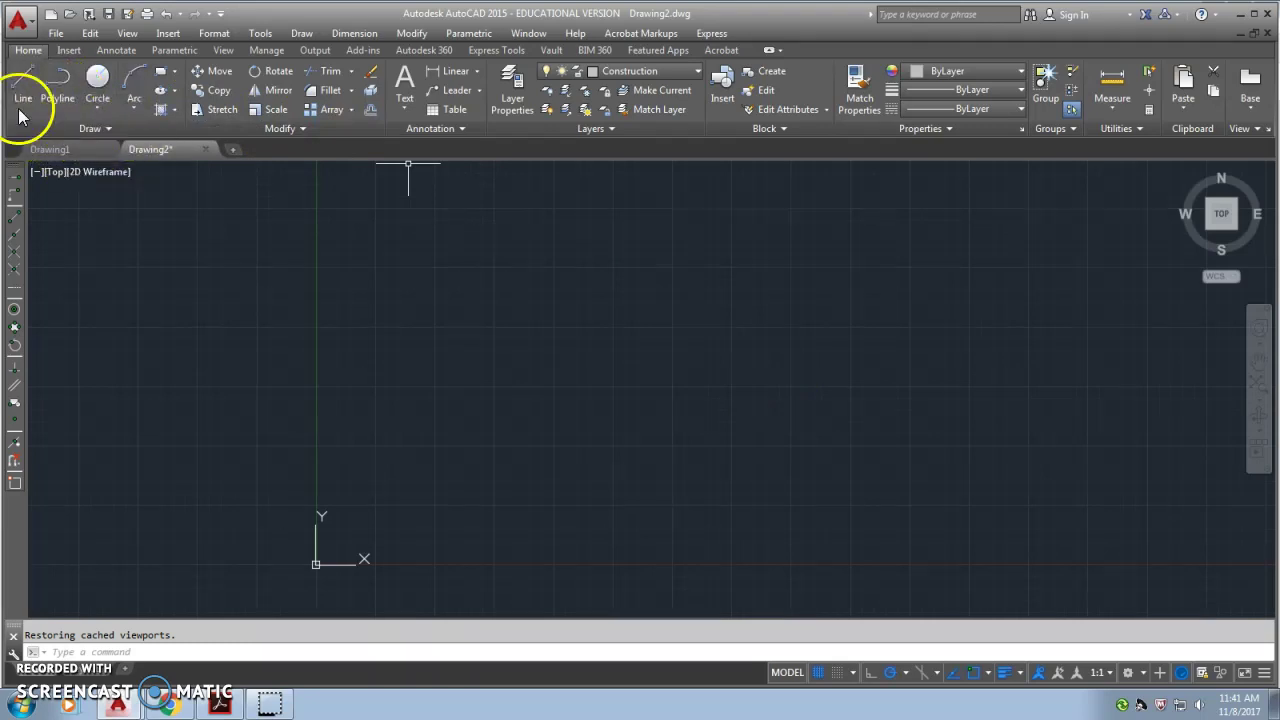
# Draw a horizontal construction line through the origin
pyautogui.click(108, 131)
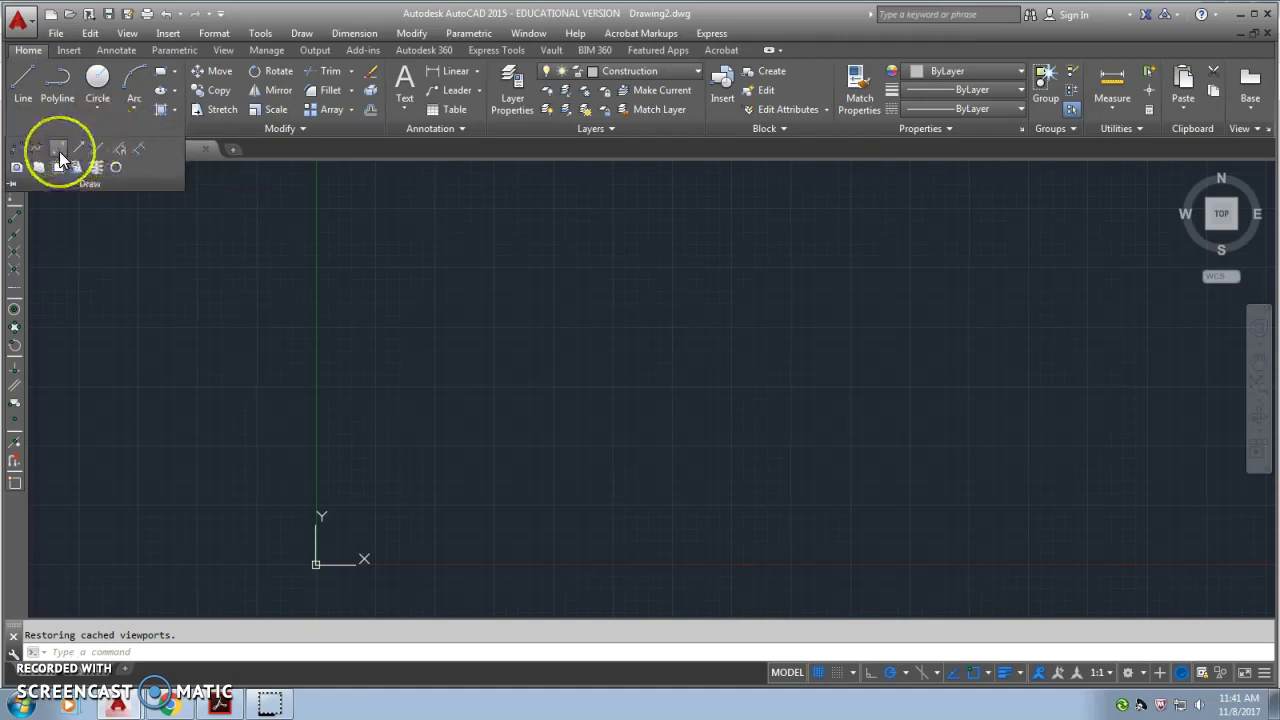
pyautogui.click(59, 151)
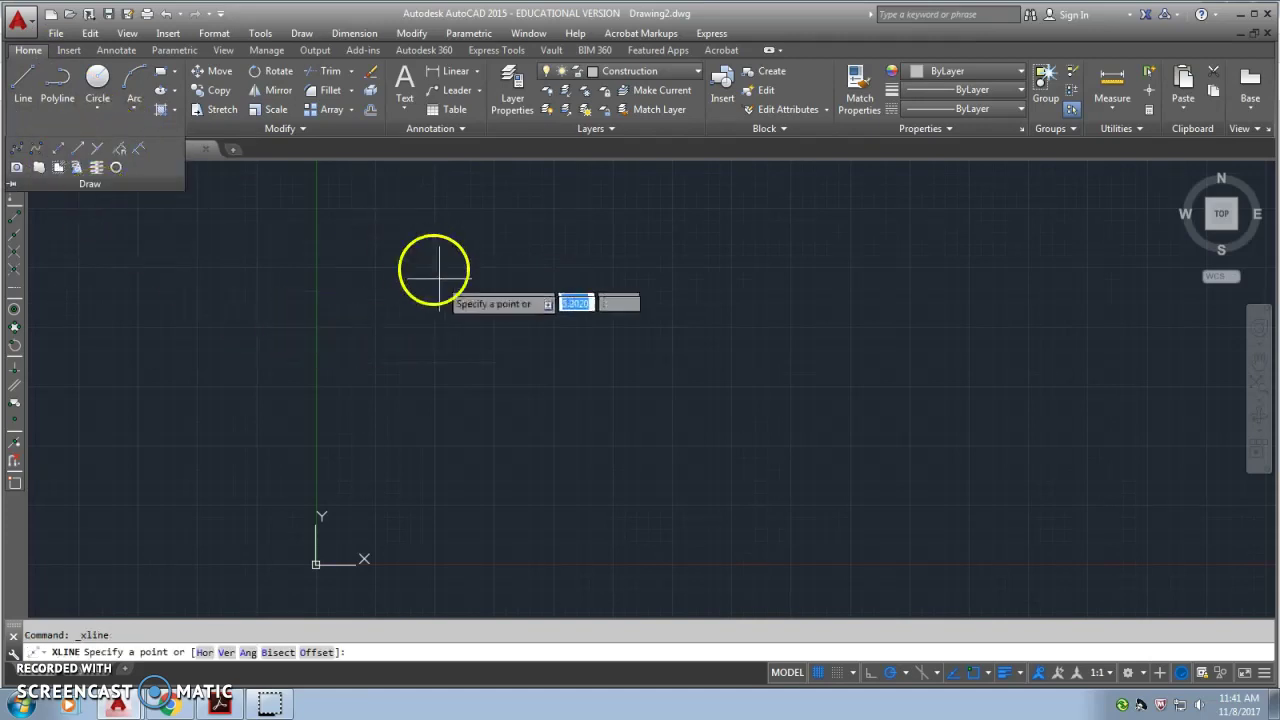
pyautogui.rightClick(417, 314)
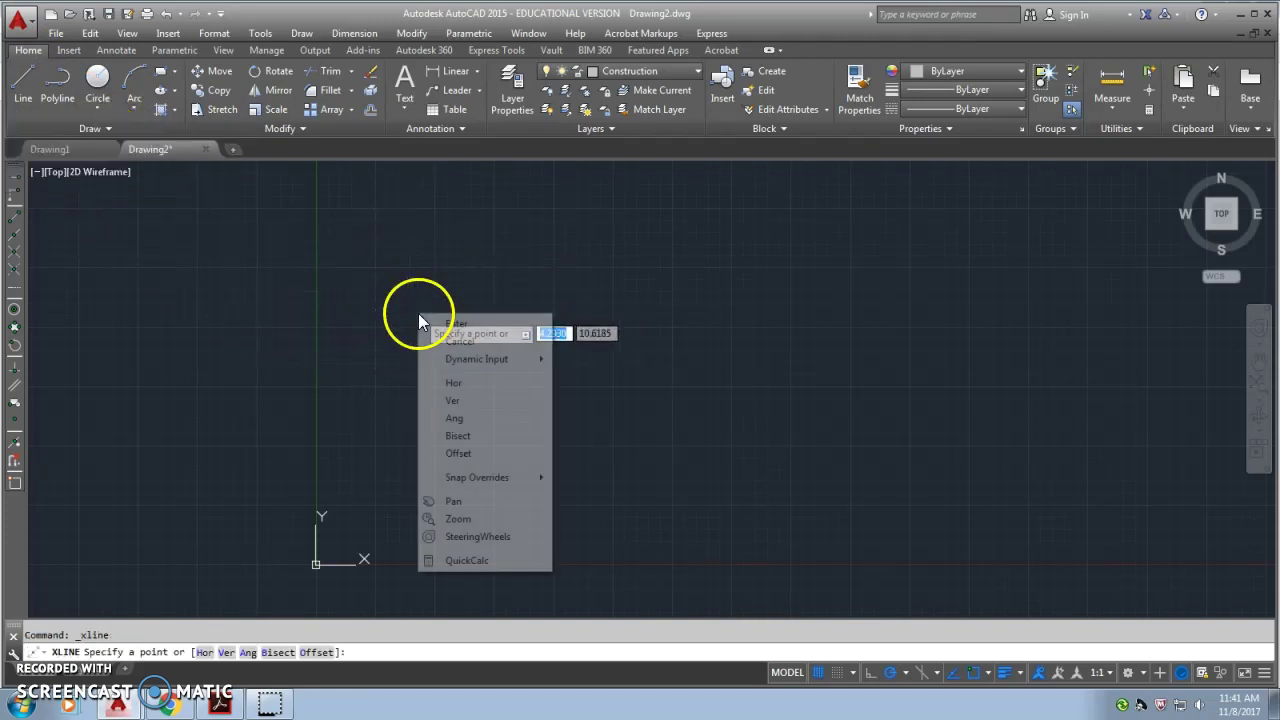
pyautogui.click(460, 384)
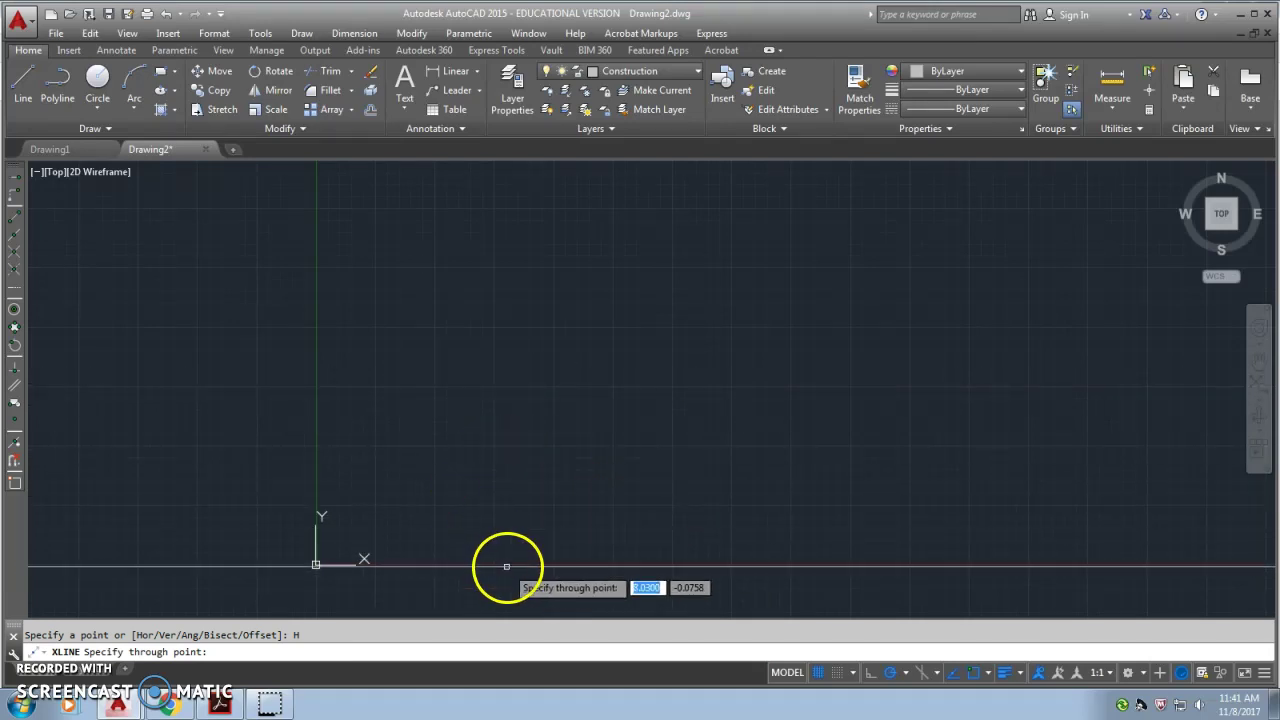
pyautogui.click(590, 567)
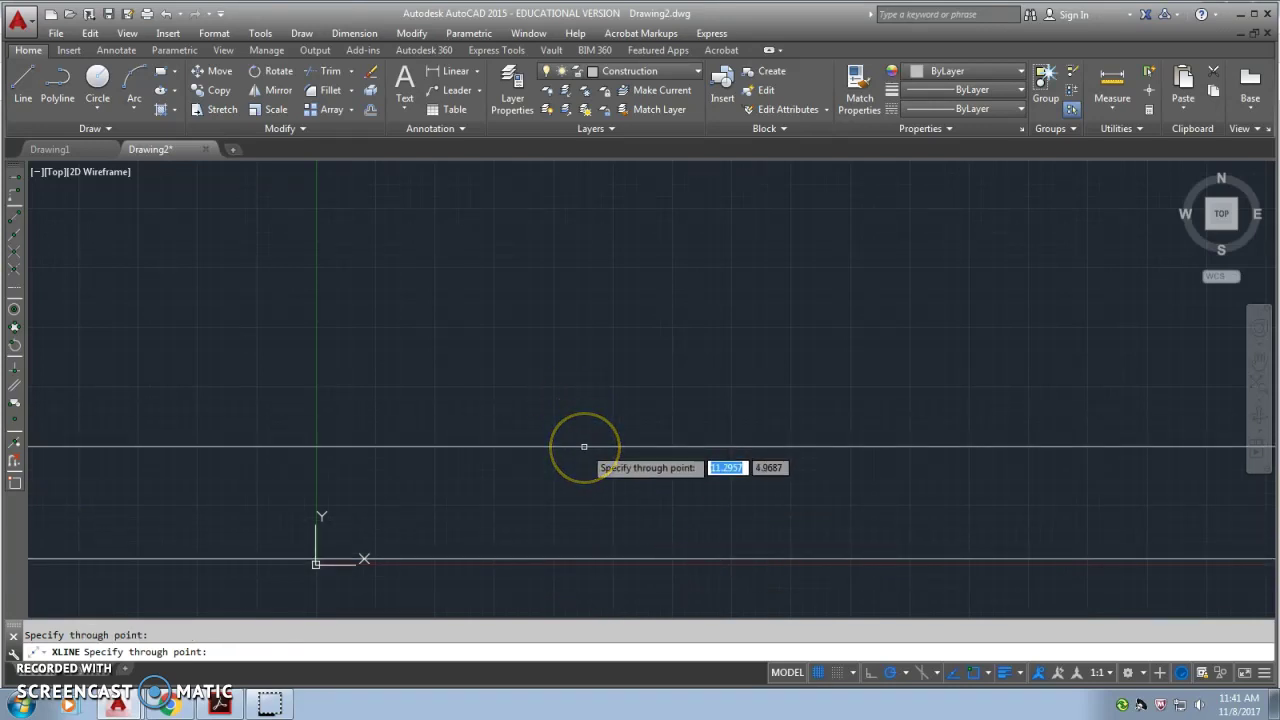
pyautogui.press('Escape')
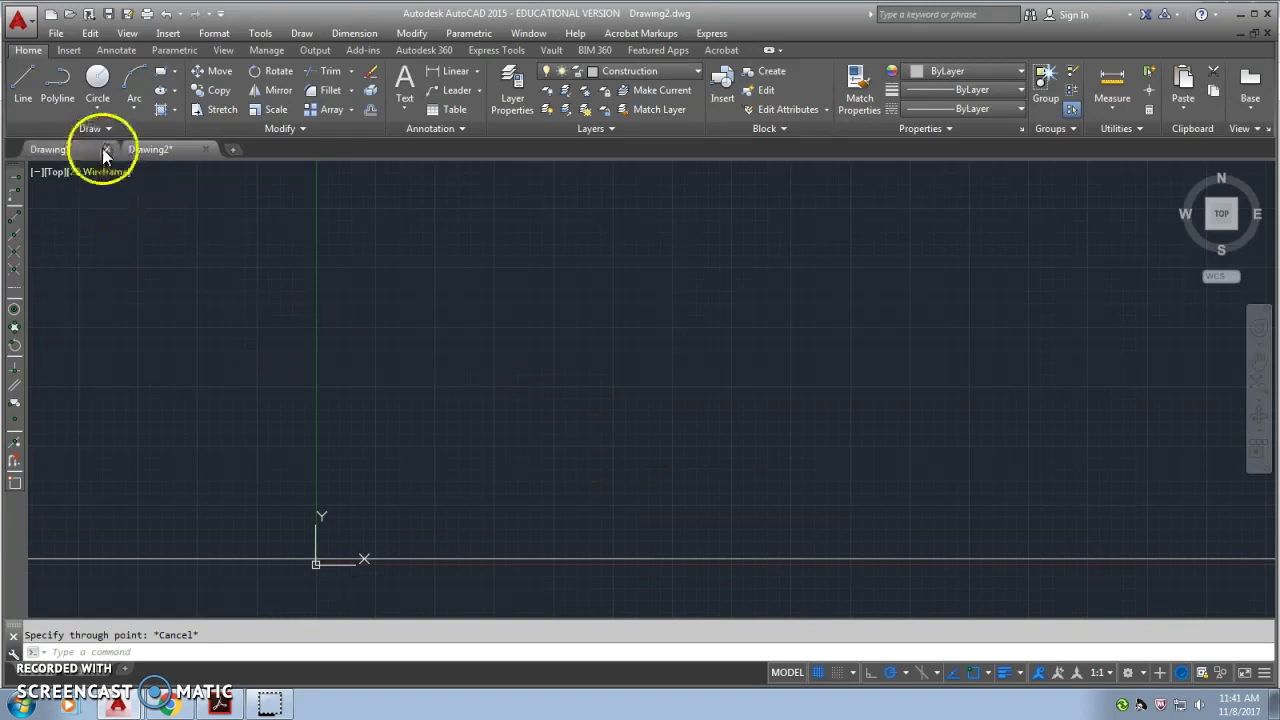
# Draw a vertical construction line through the origin
pyautogui.click(99, 130)
pyautogui.click(61, 150)
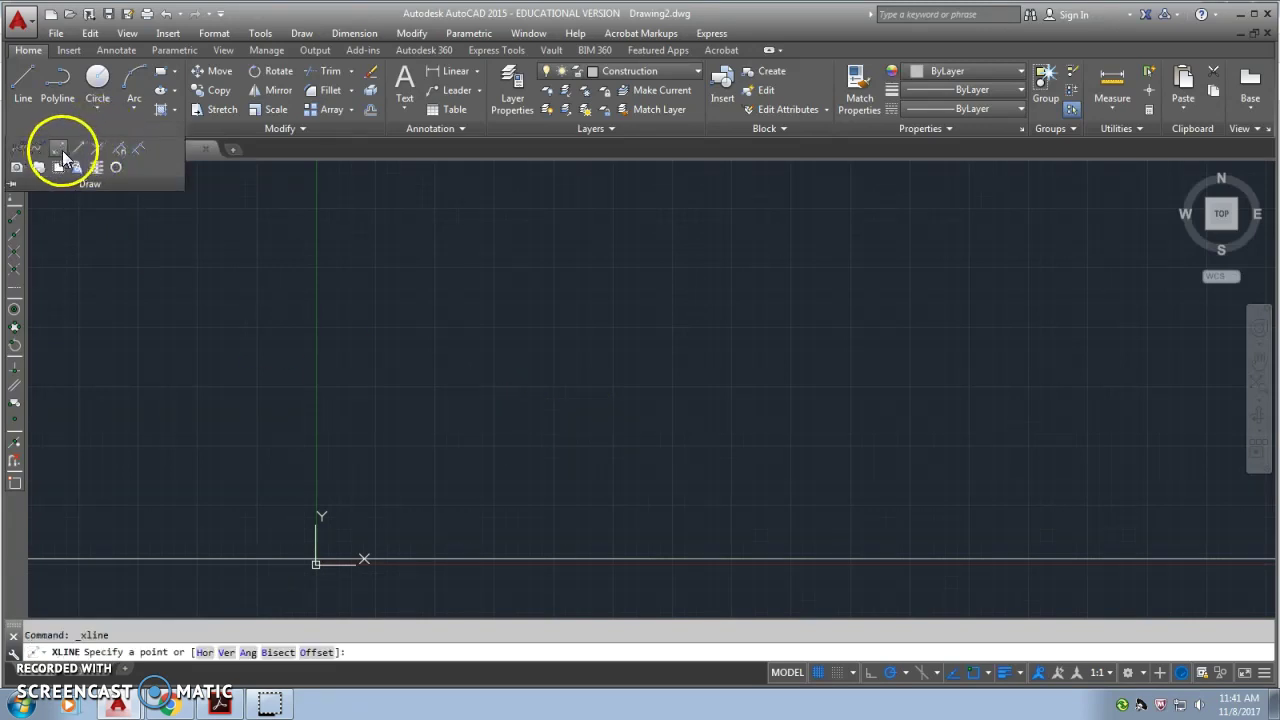
pyautogui.rightClick(500, 414)
pyautogui.click(534, 245)
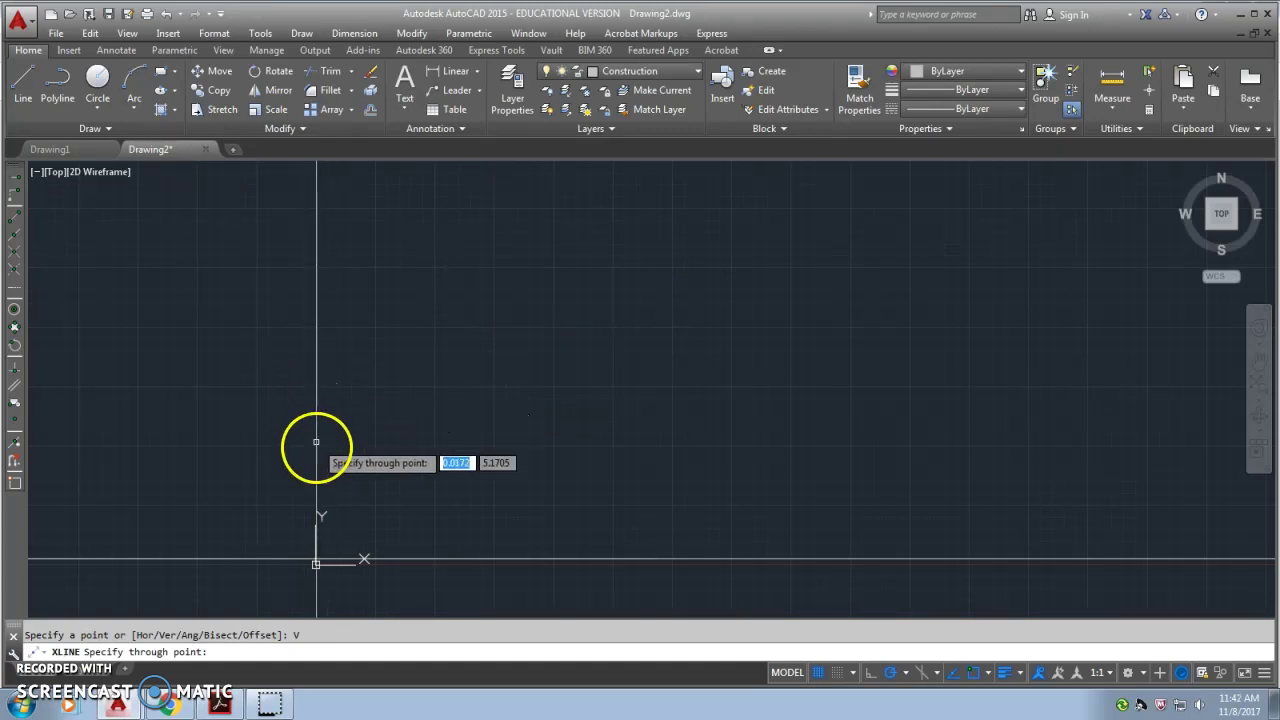
pyautogui.click(316, 431)
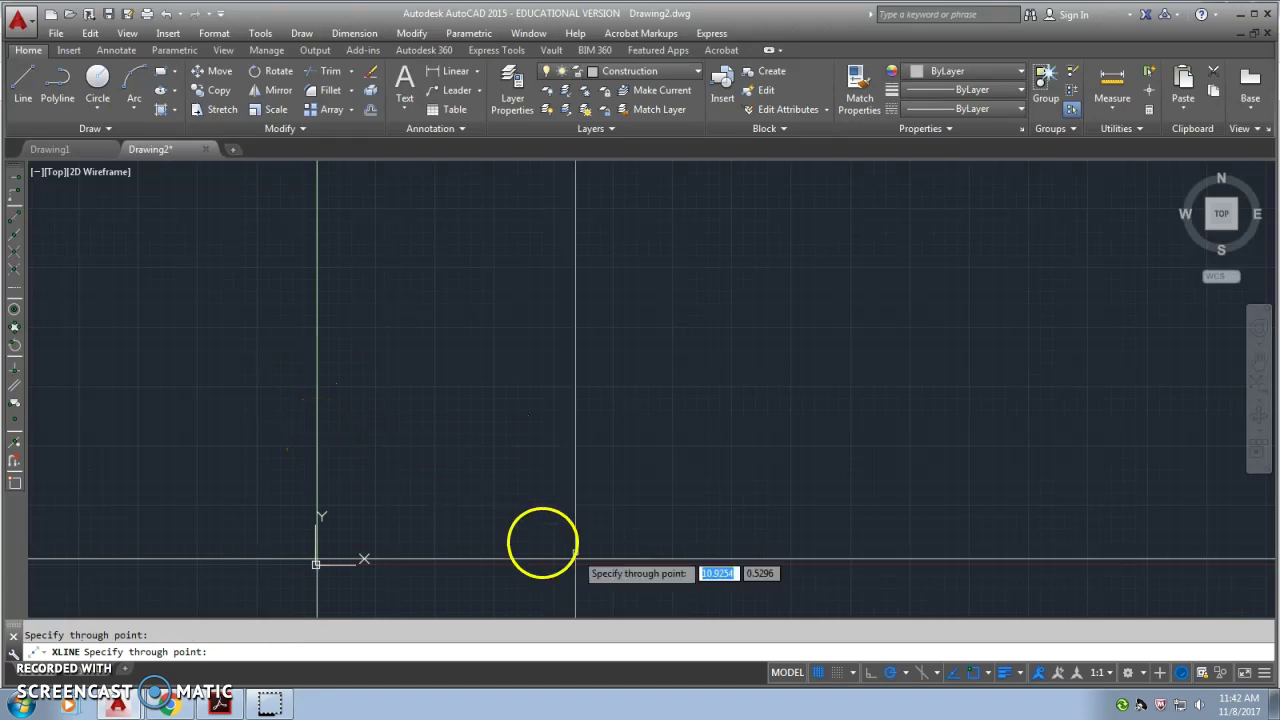
pyautogui.press('Escape')
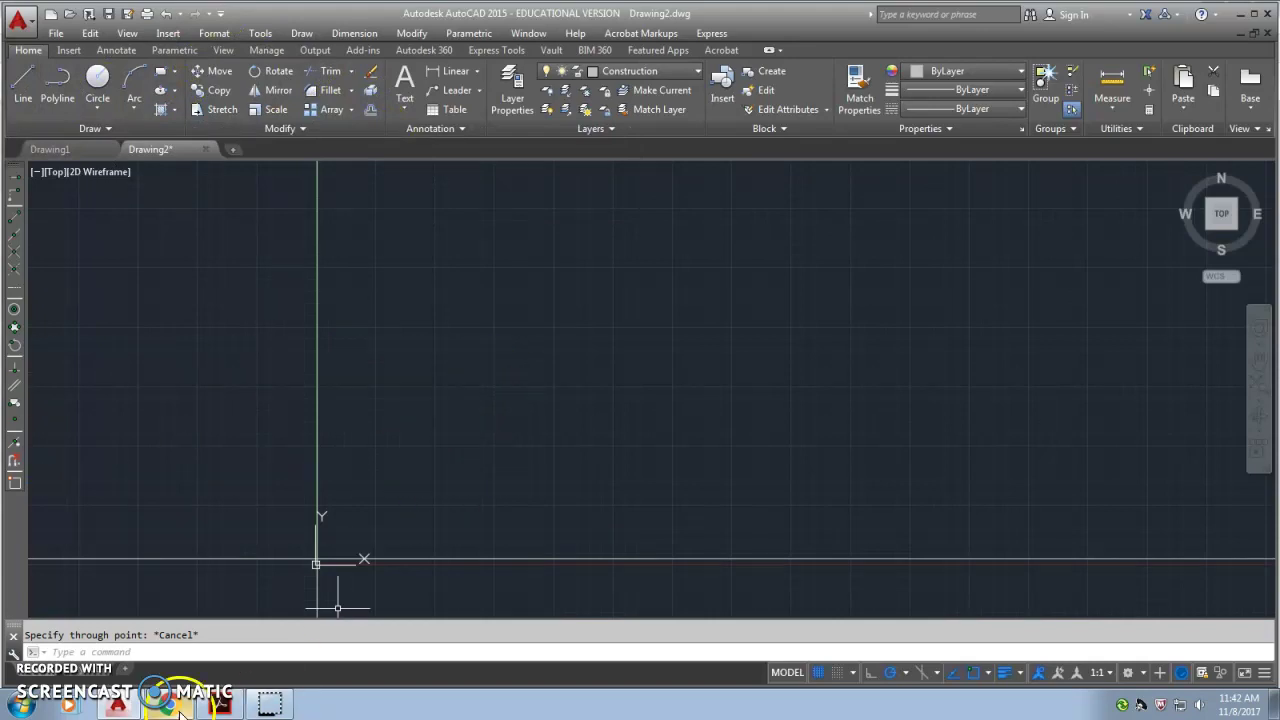
pyautogui.click(216, 704)
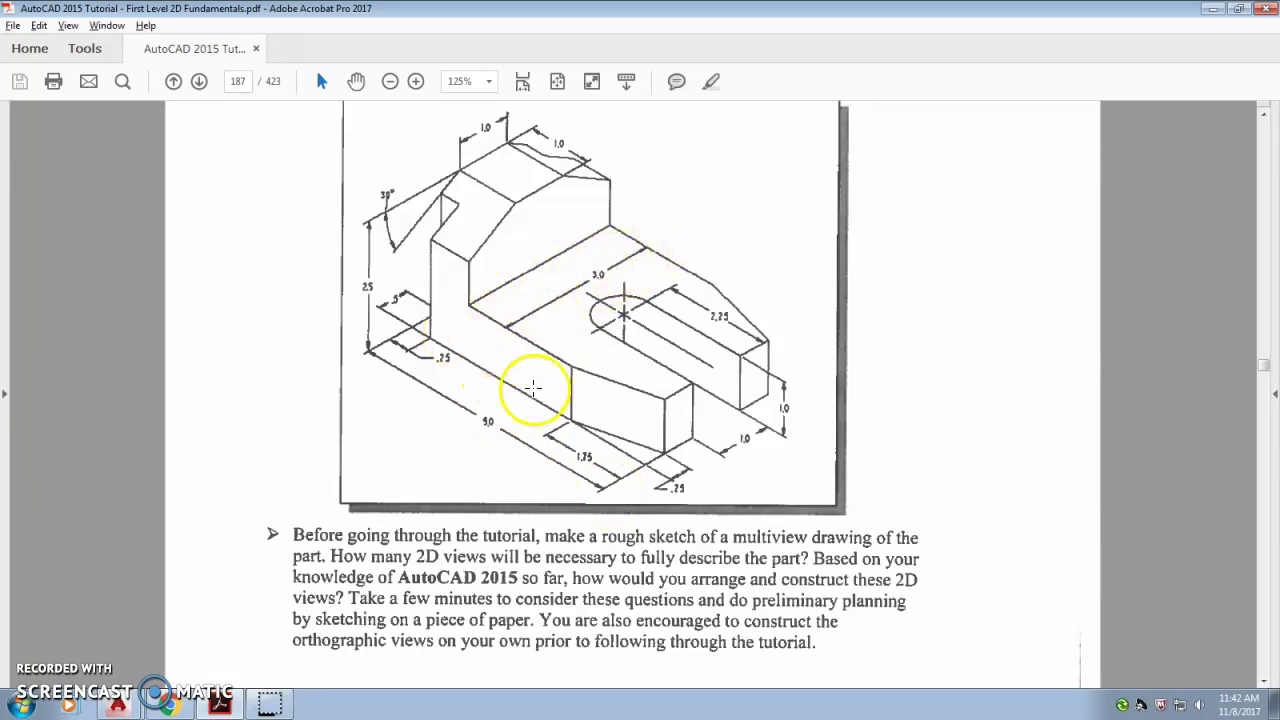
pyautogui.hotkey('alt', 'Tab')
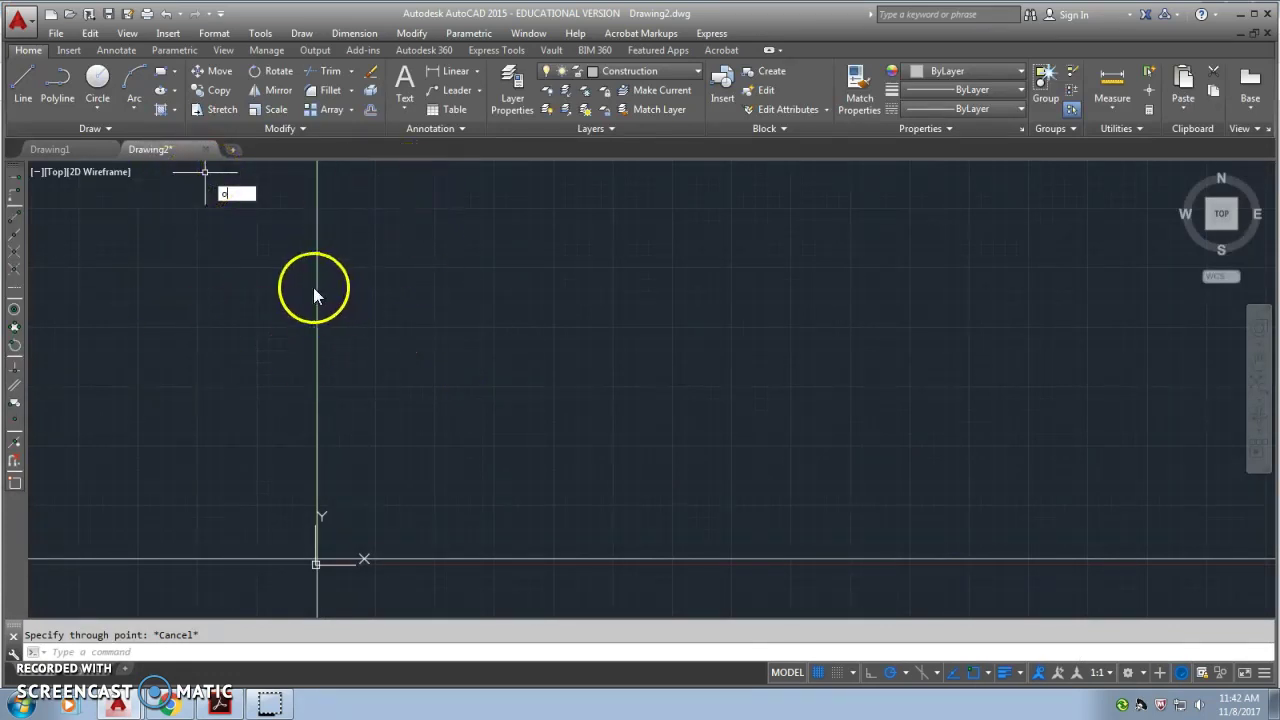
# Offset the vertical construction line 5 units to the right
pyautogui.press('Return')
pyautogui.write('5')
pyautogui.press('Return')
pyautogui.click(316, 349)
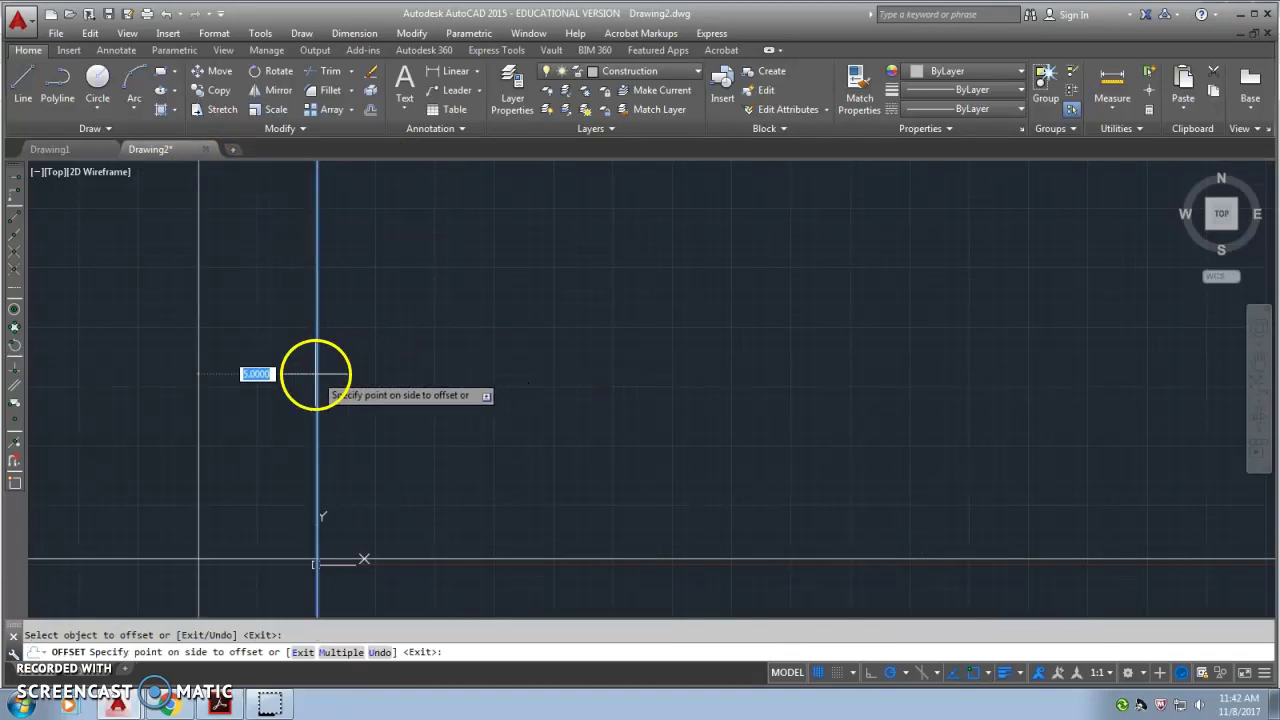
pyautogui.click(494, 366)
pyautogui.press('Escape')
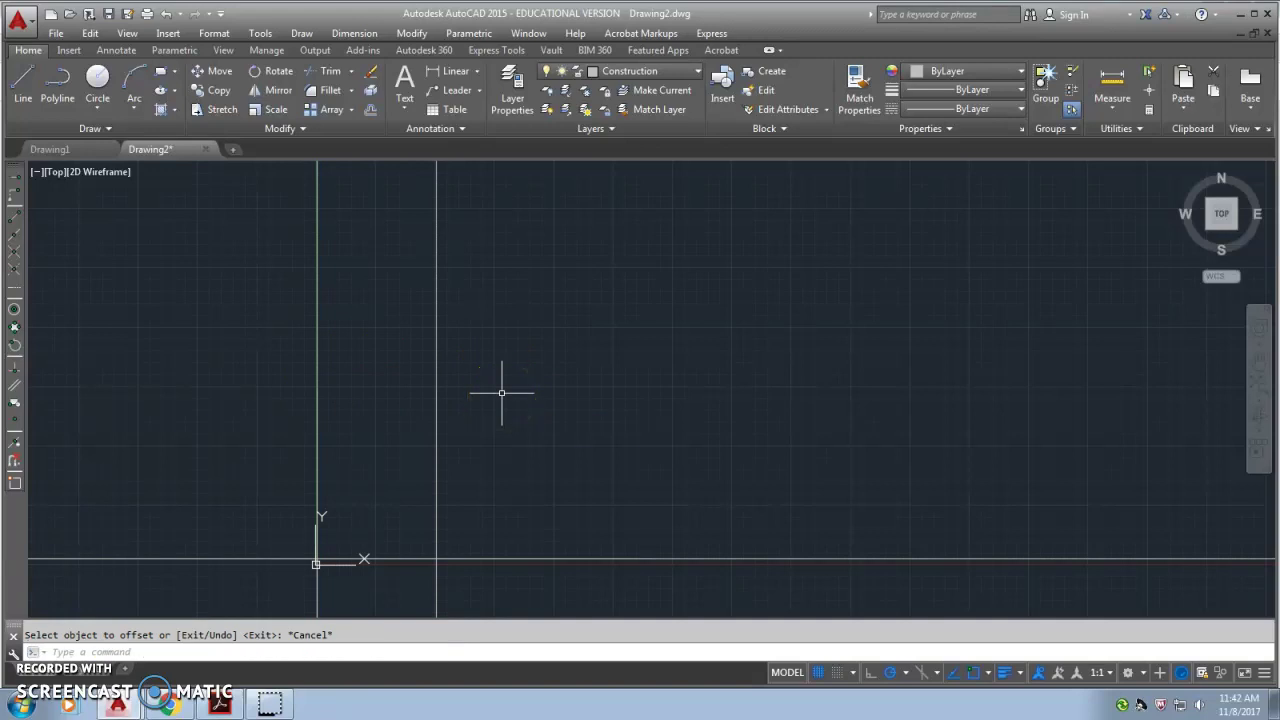
# Offset the new vertical line 1.5 units further right
pyautogui.press('Return')
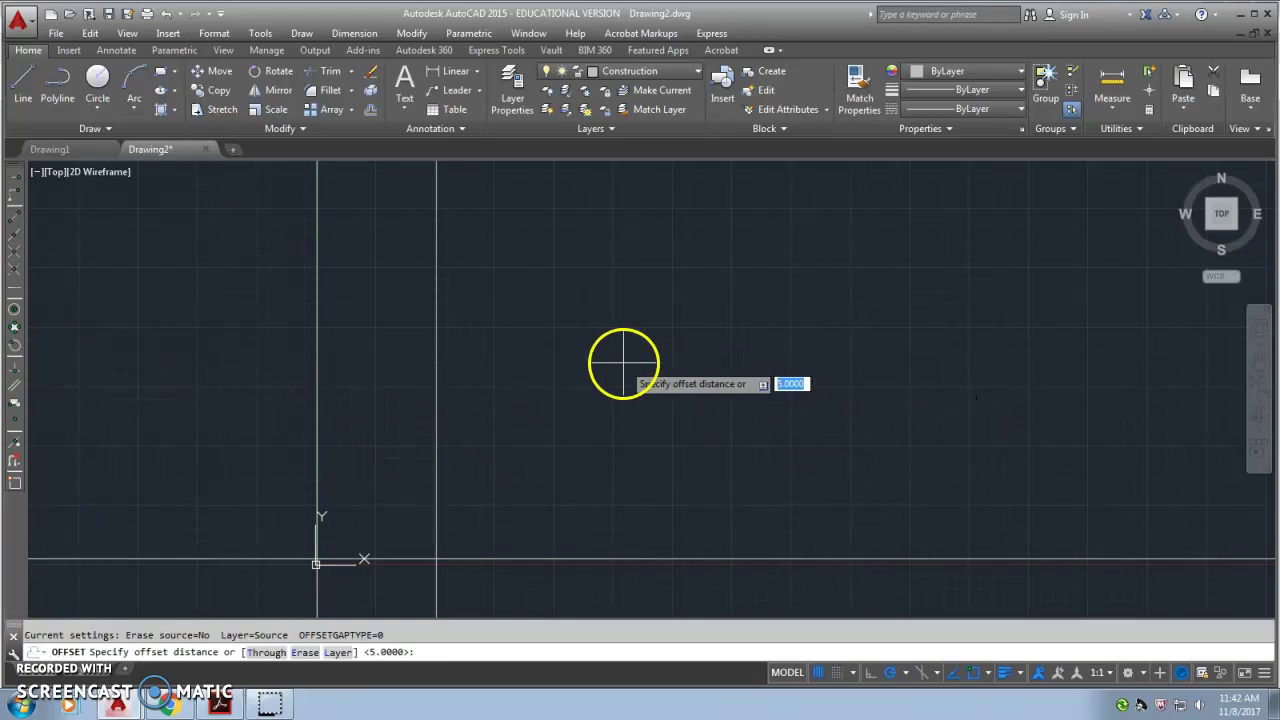
pyautogui.write('1.5')
pyautogui.press('Return')
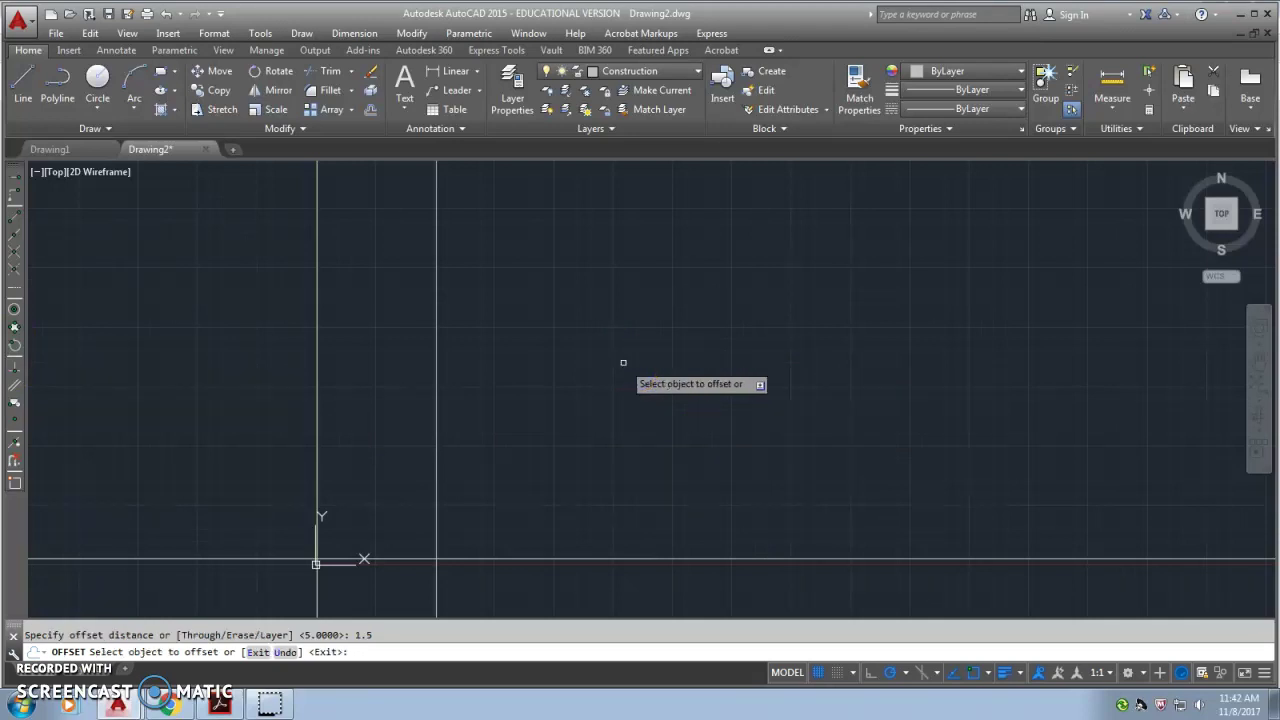
pyautogui.click(437, 485)
pyautogui.click(560, 473)
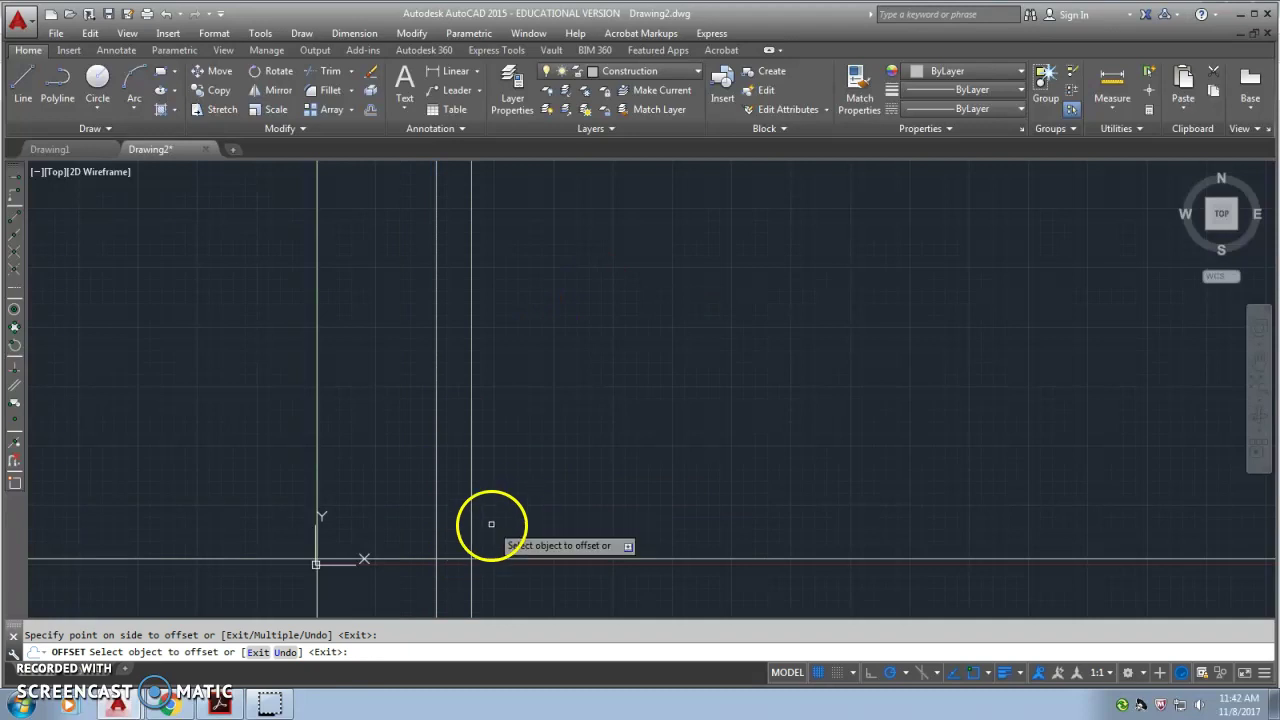
pyautogui.press('Escape')
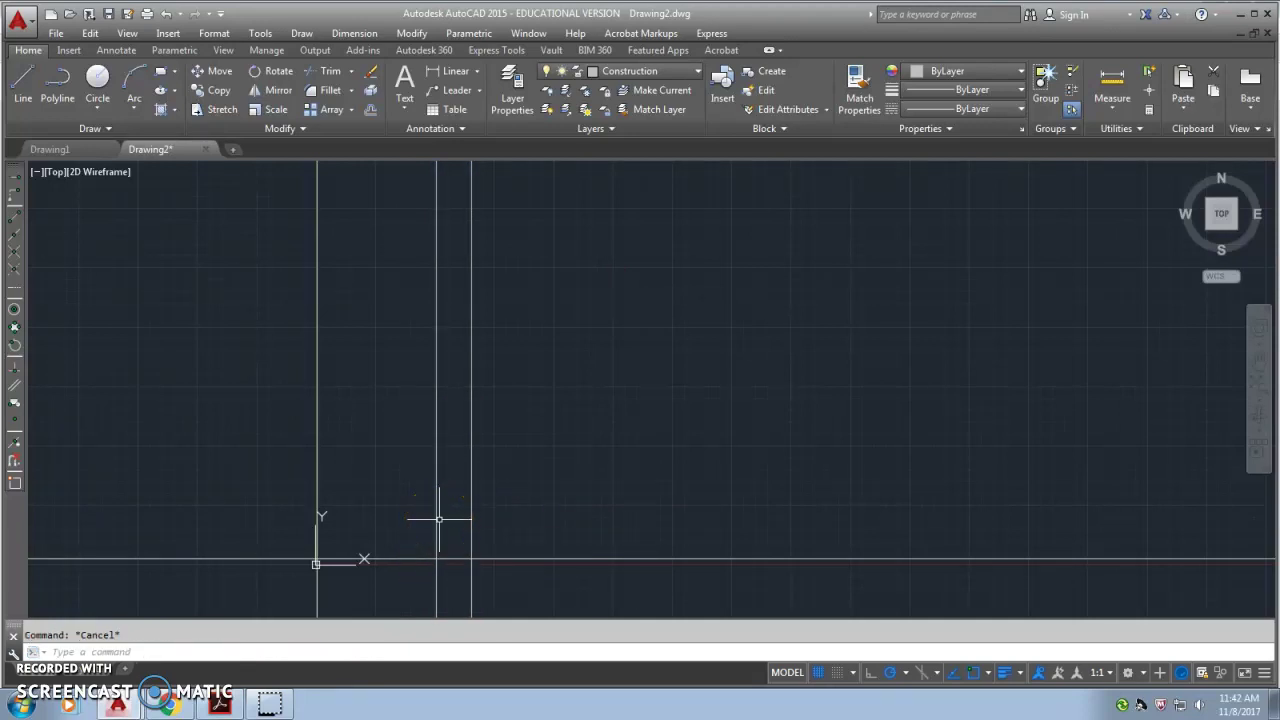
# Offset the rightmost vertical line 3 units to the right
pyautogui.press('space')
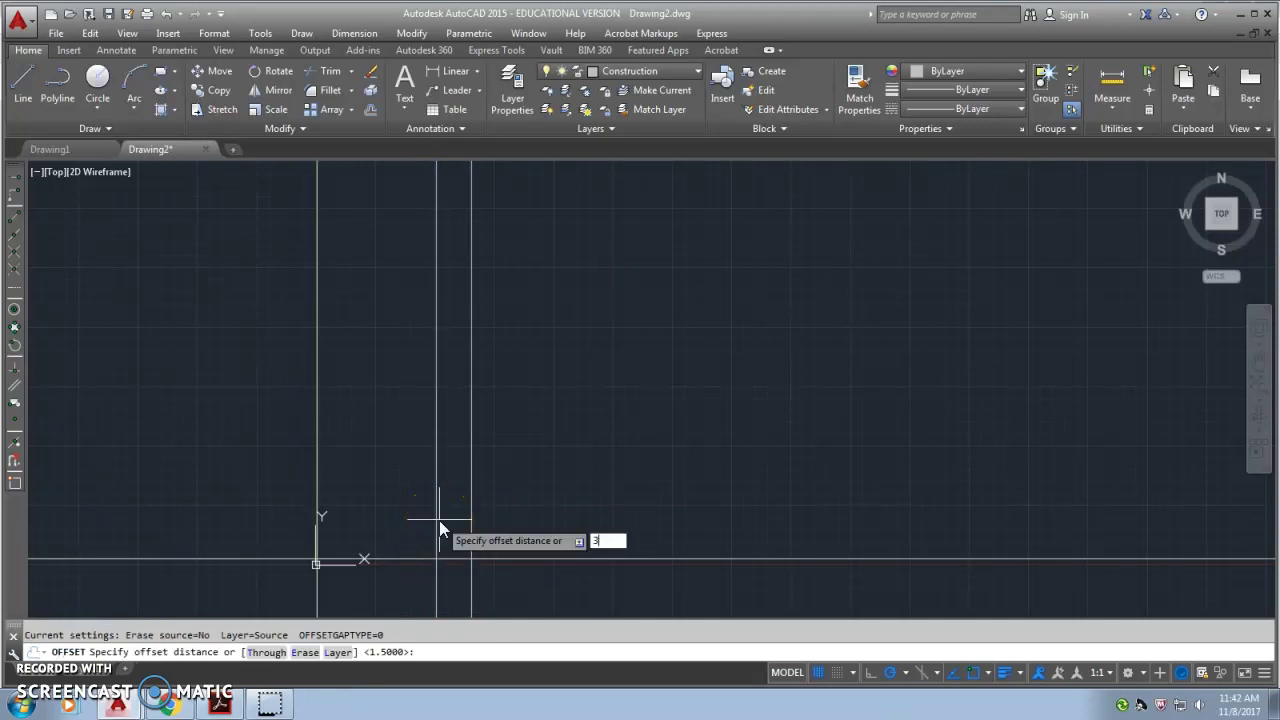
pyautogui.press('Return')
pyautogui.click(470, 532)
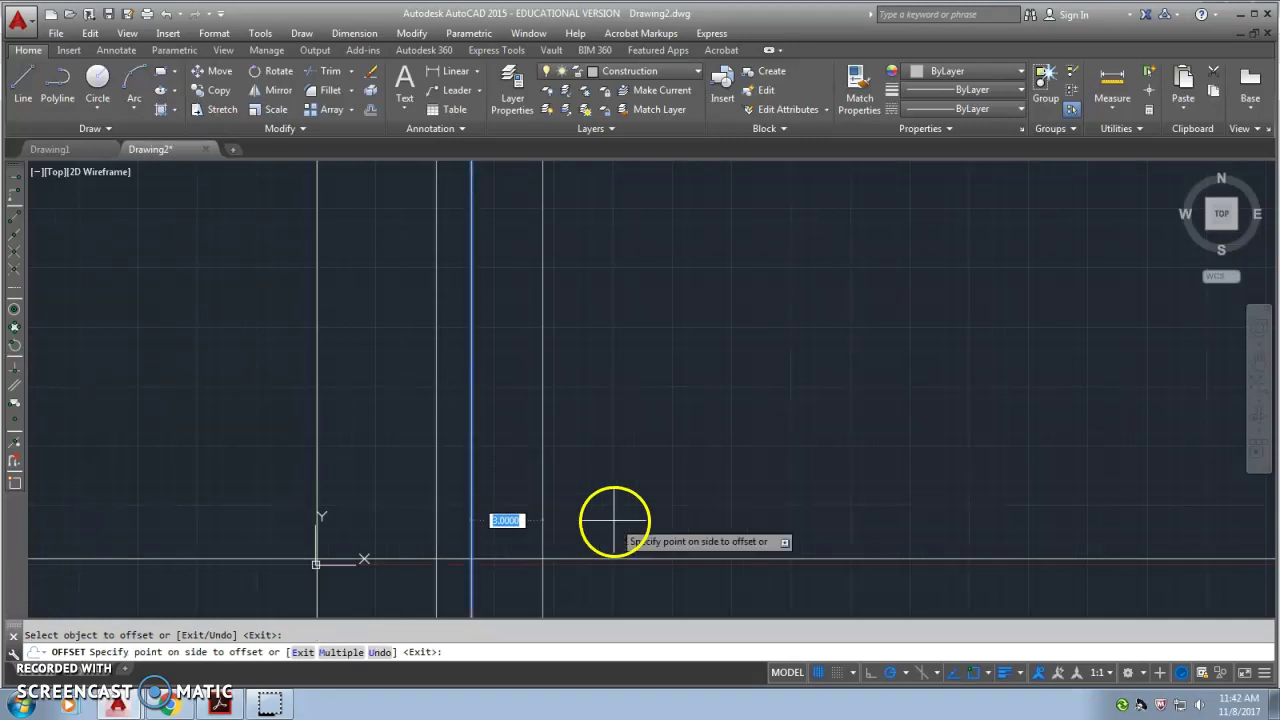
pyautogui.click(614, 520)
pyautogui.press('Escape')
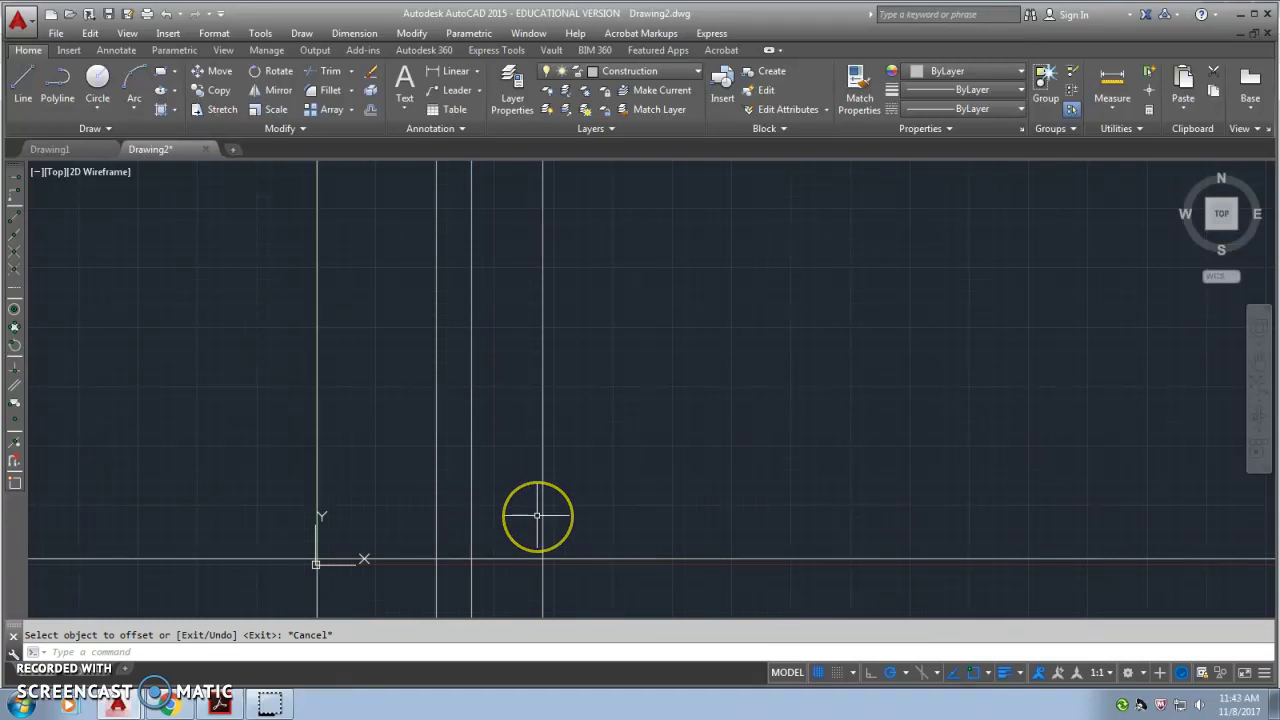
pyautogui.hotkey('alt', 'Tab')
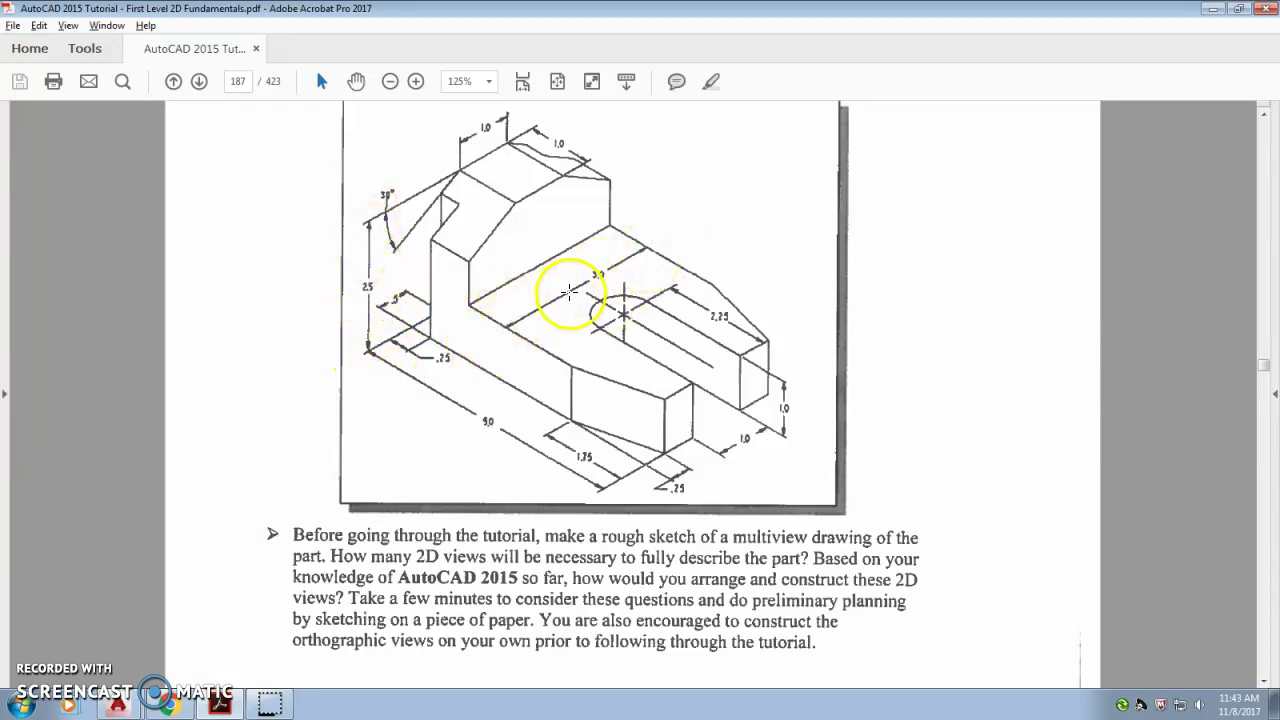
# Offset the horizontal baseline 2.5 units upward
pyautogui.hotkey('alt', 'Tab')
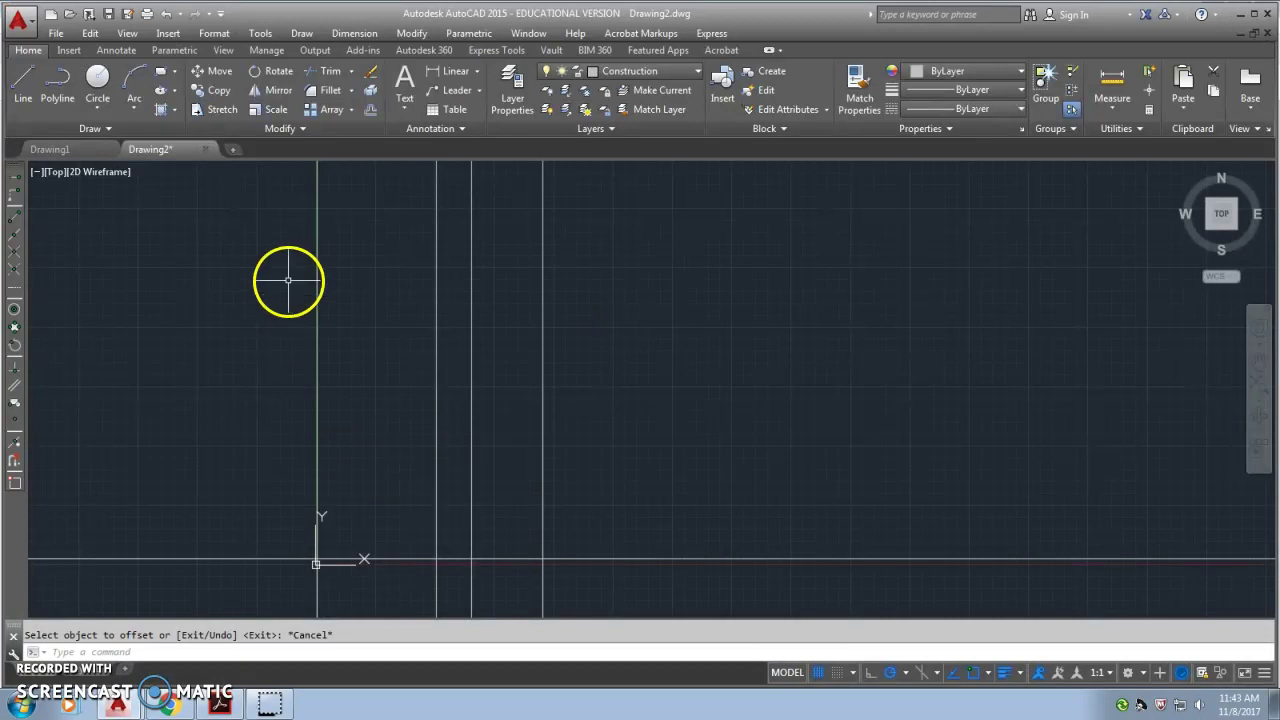
pyautogui.press('Return')
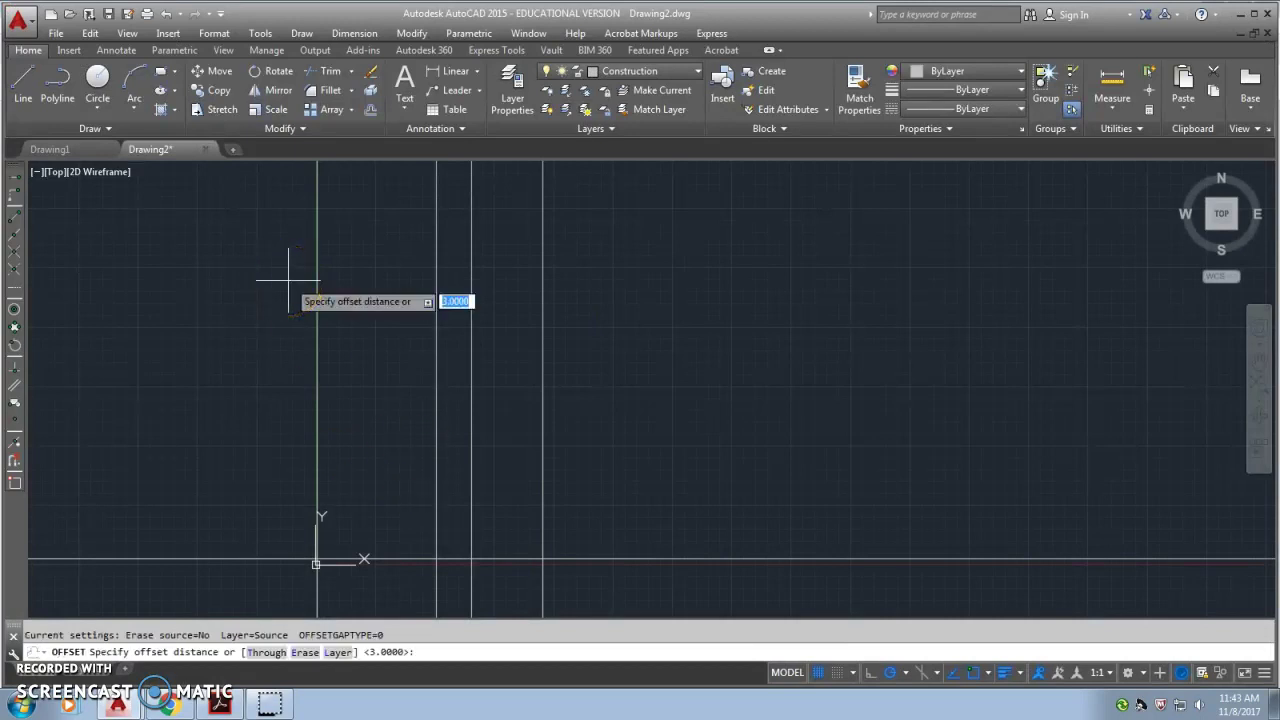
pyautogui.press('Return')
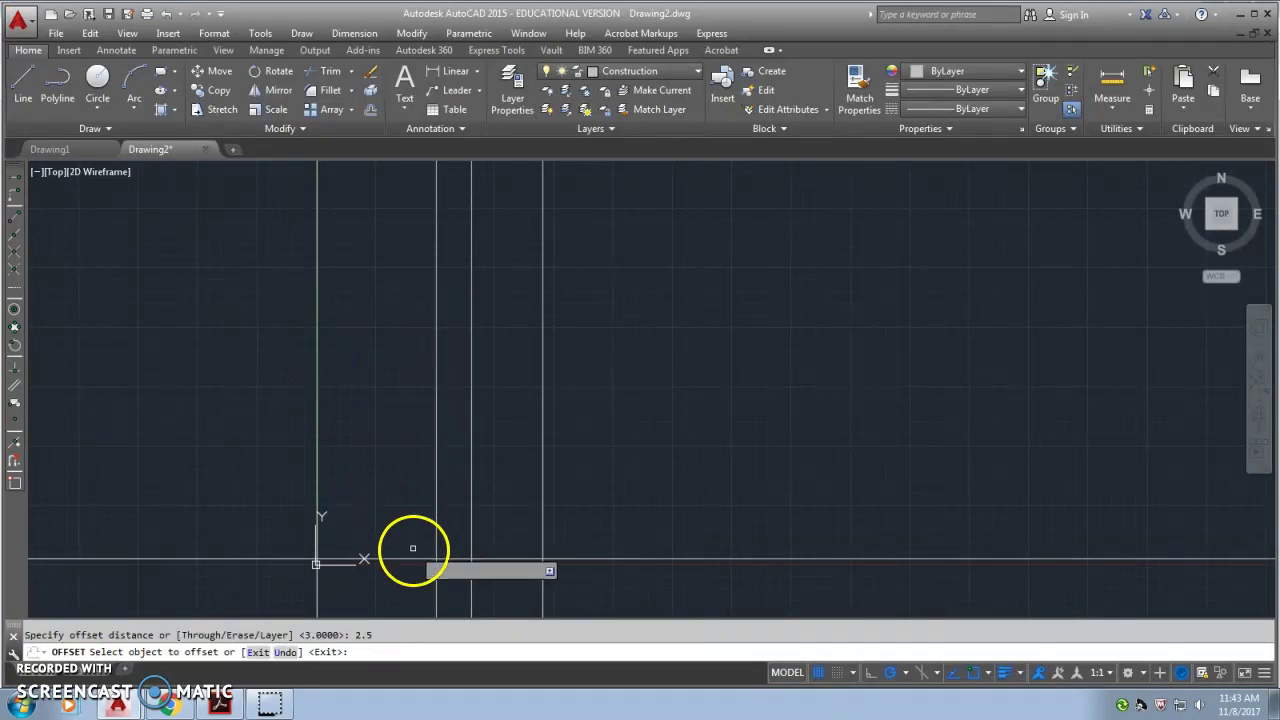
pyautogui.click(416, 558)
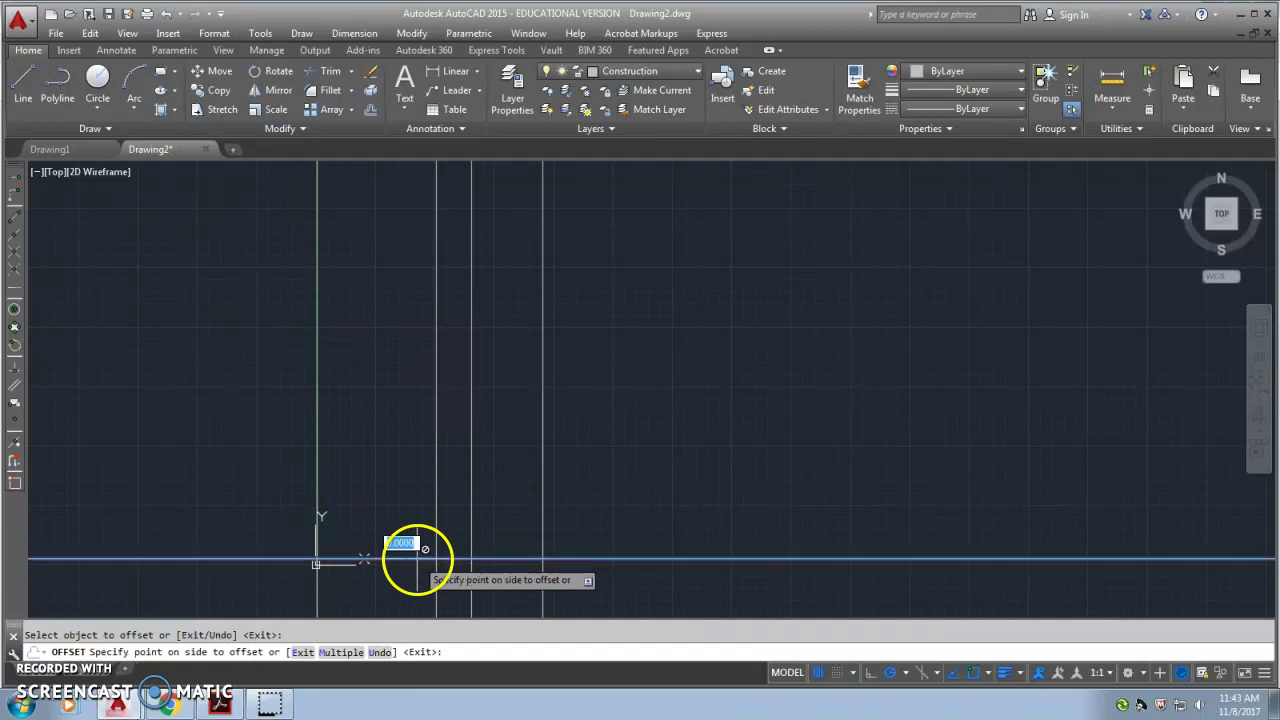
pyautogui.click(394, 450)
pyautogui.press('Escape')
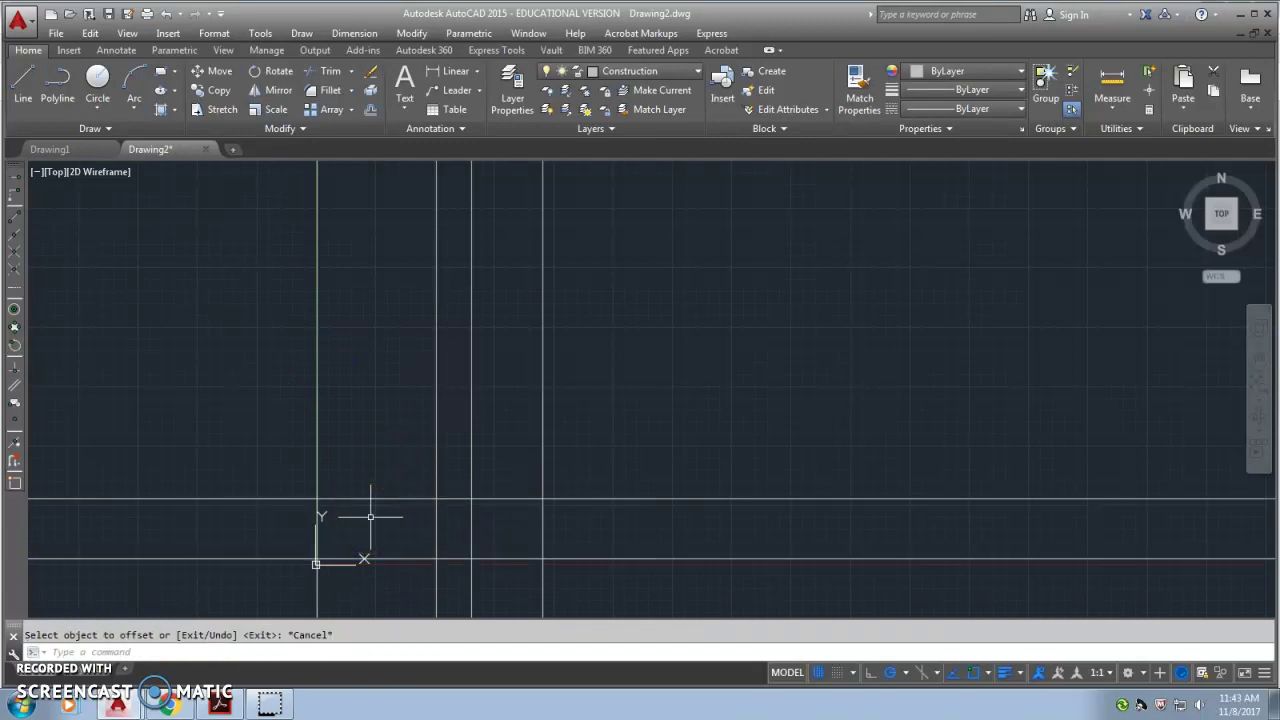
# Offset that new horizontal line 1.5 units upward
pyautogui.press('Return')
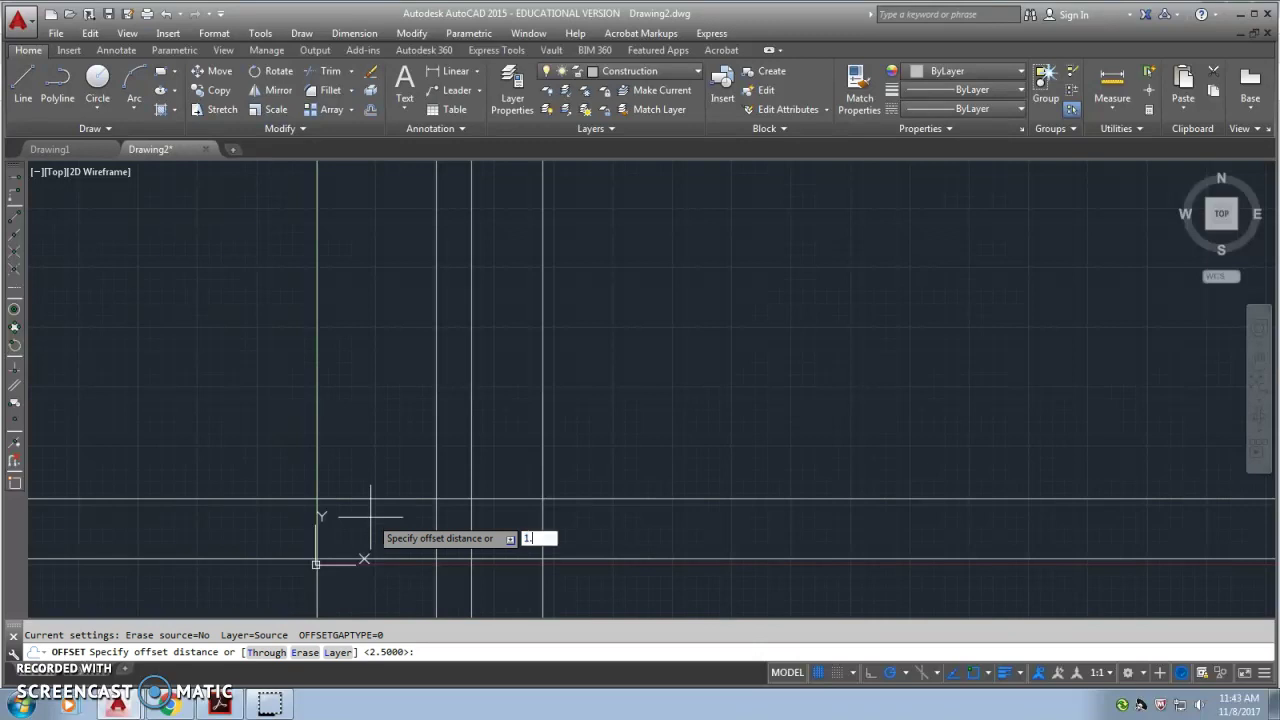
pyautogui.write('1.5')
pyautogui.press('Return')
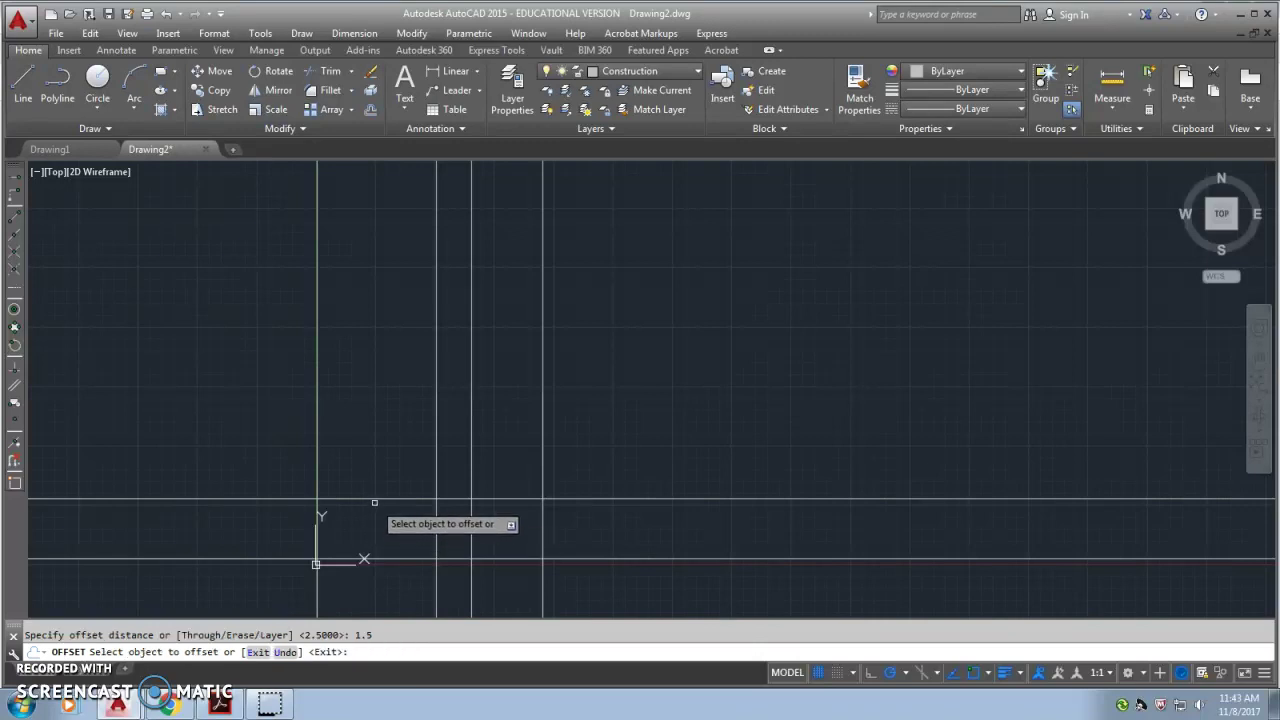
pyautogui.click(375, 499)
pyautogui.click(374, 465)
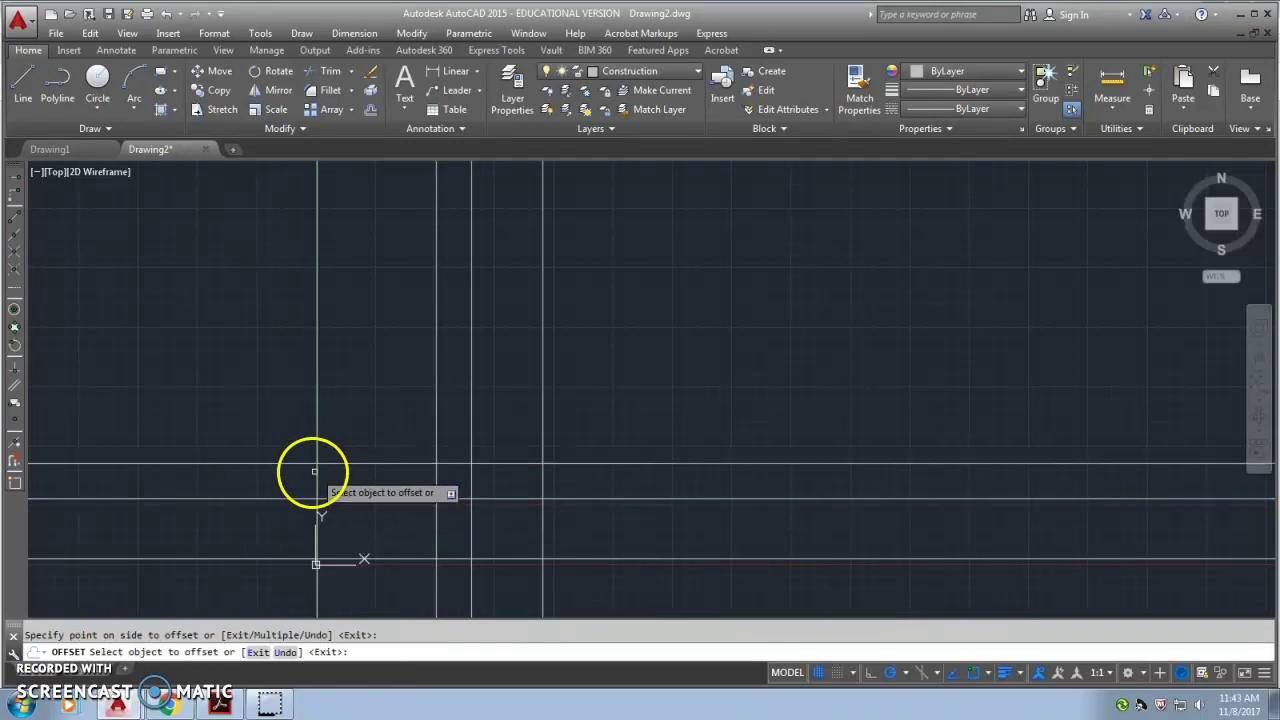
pyautogui.press('Escape')
pyautogui.press('Escape')
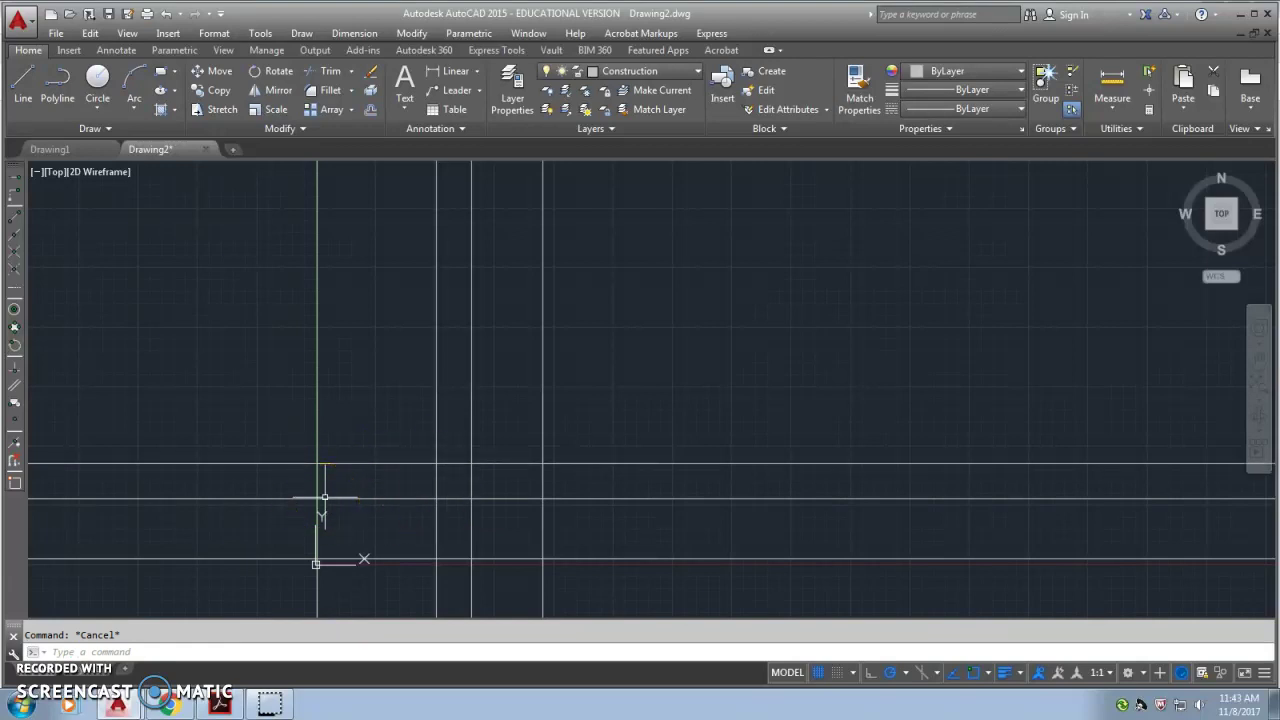
# Offset the upper horizontal line 3 units further up and recenter the grid
pyautogui.press('Return')
pyautogui.write('3')
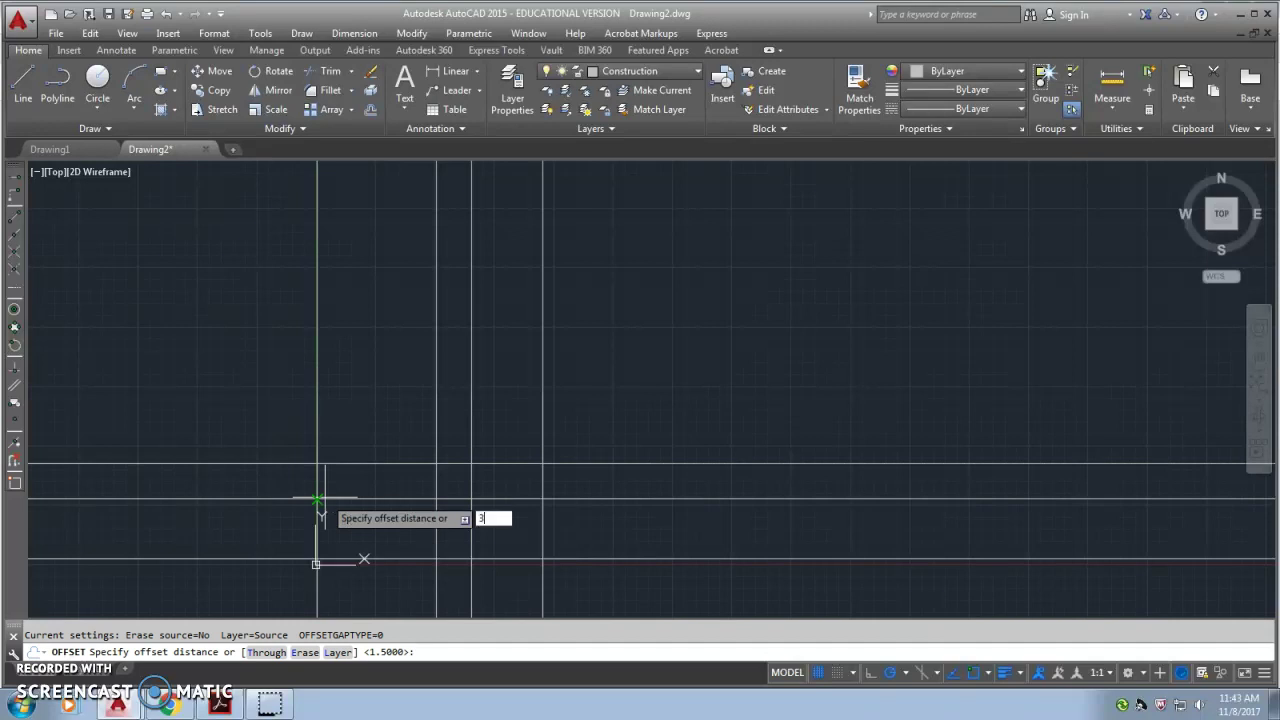
pyautogui.press('Return')
pyautogui.click(349, 466)
pyautogui.click(351, 370)
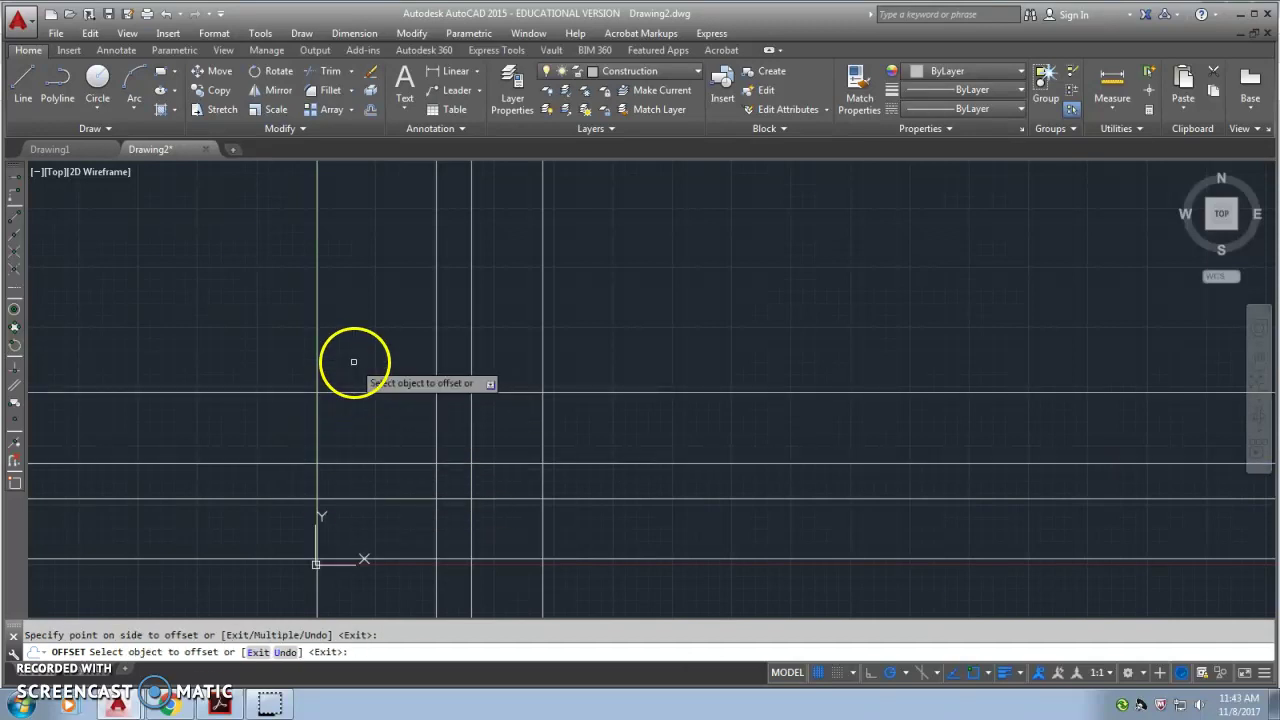
pyautogui.scroll(2, 454, 334)
pyautogui.moveTo(454, 334)
pyautogui.mouseDown(button='middle')
pyautogui.moveTo(477, 346)
pyautogui.moveTo(543, 329)
pyautogui.mouseUp(button='middle')
pyautogui.press('Escape')
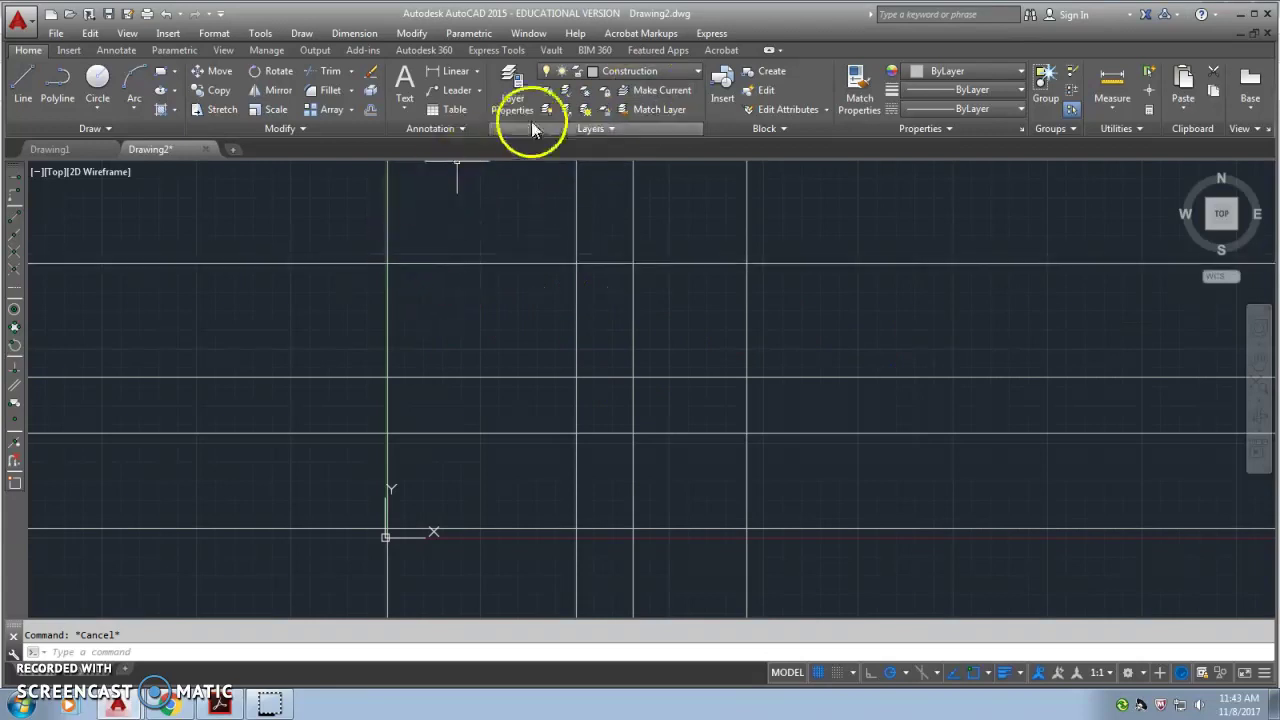
# Make Object_Lines current and trace the front view rectangle at lower left
pyautogui.click(643, 71)
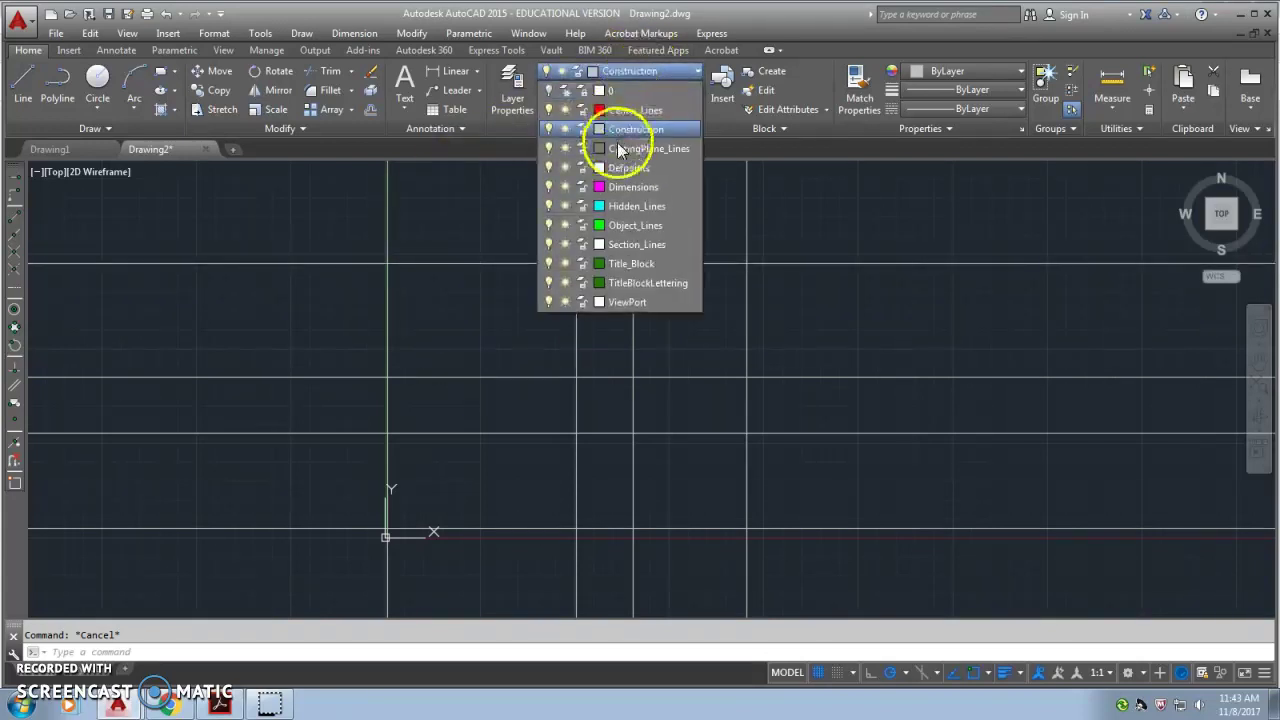
pyautogui.click(633, 226)
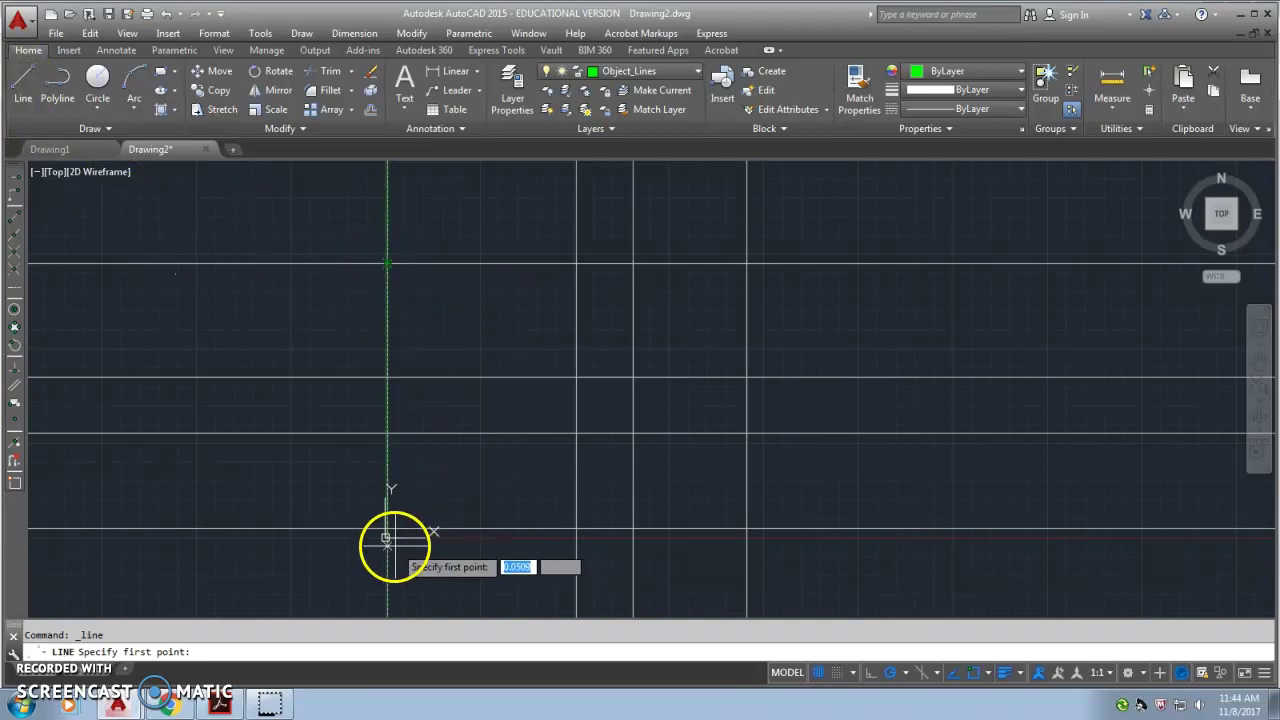
pyautogui.click(576, 531)
pyautogui.click(576, 434)
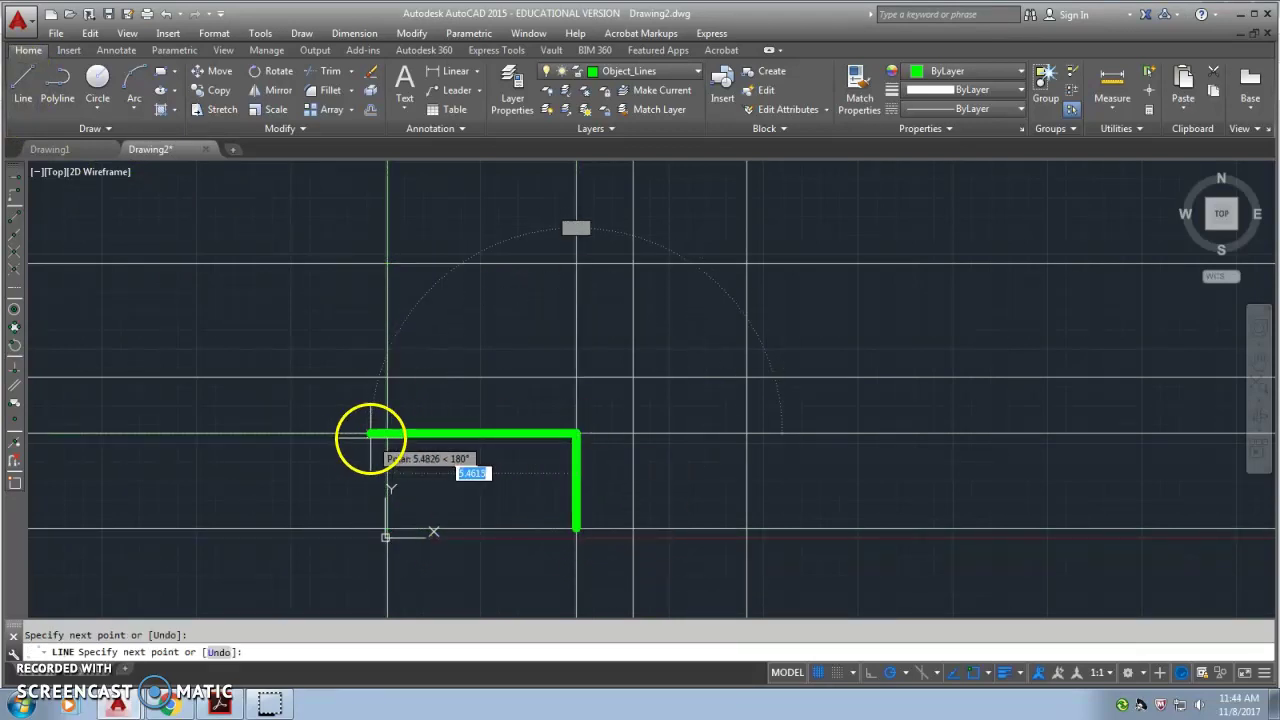
pyautogui.click(388, 434)
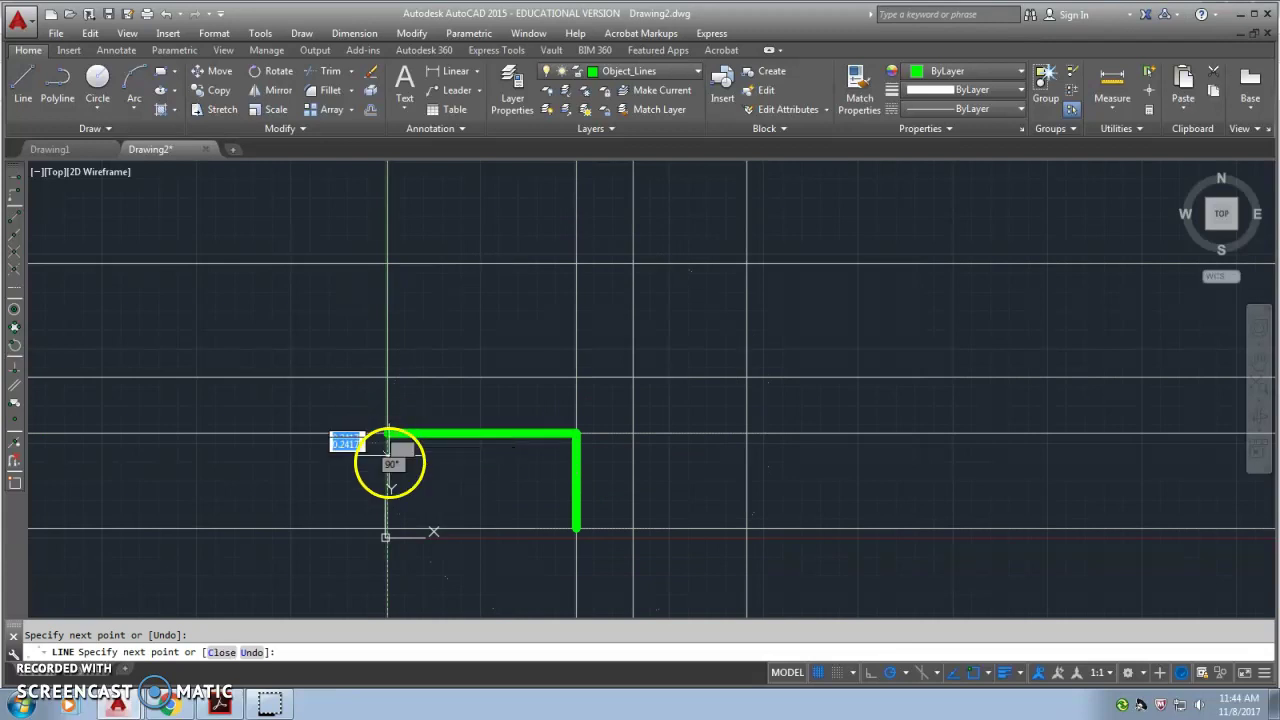
pyautogui.click(388, 531)
pyautogui.click(576, 528)
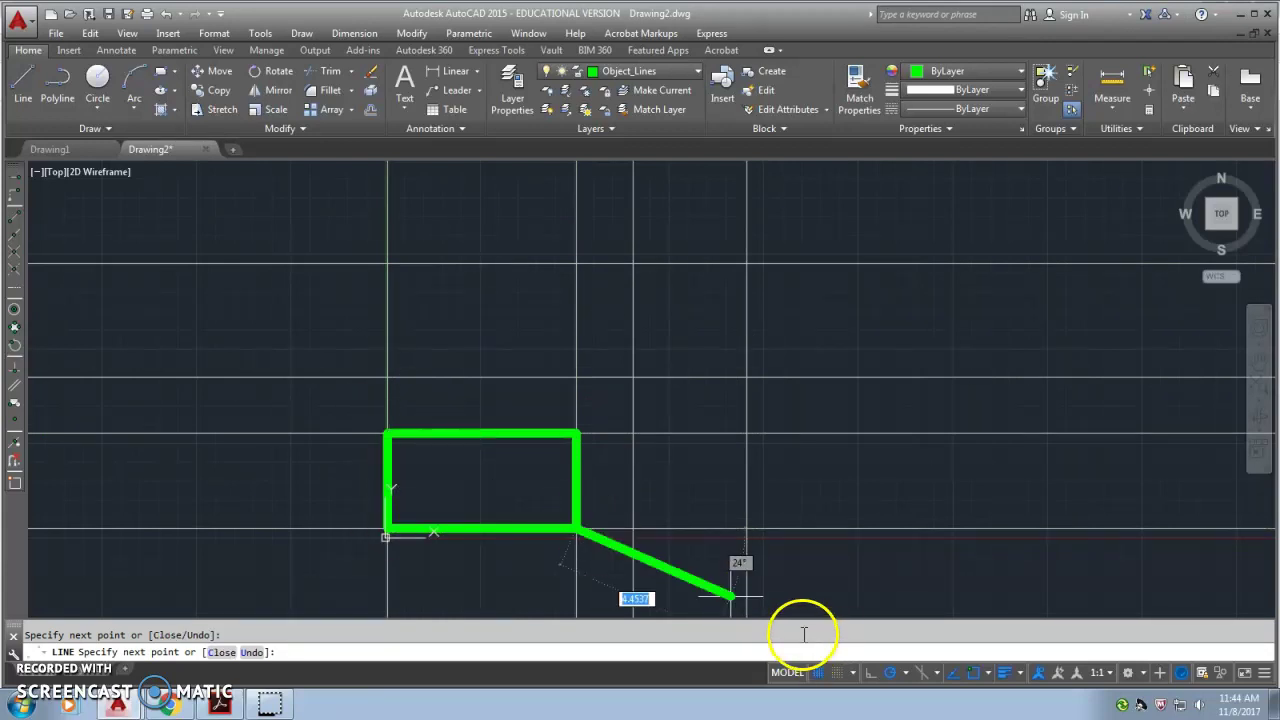
pyautogui.press('Escape')
# Trace the side view rectangle at lower right on the baseline
pyautogui.press('space')
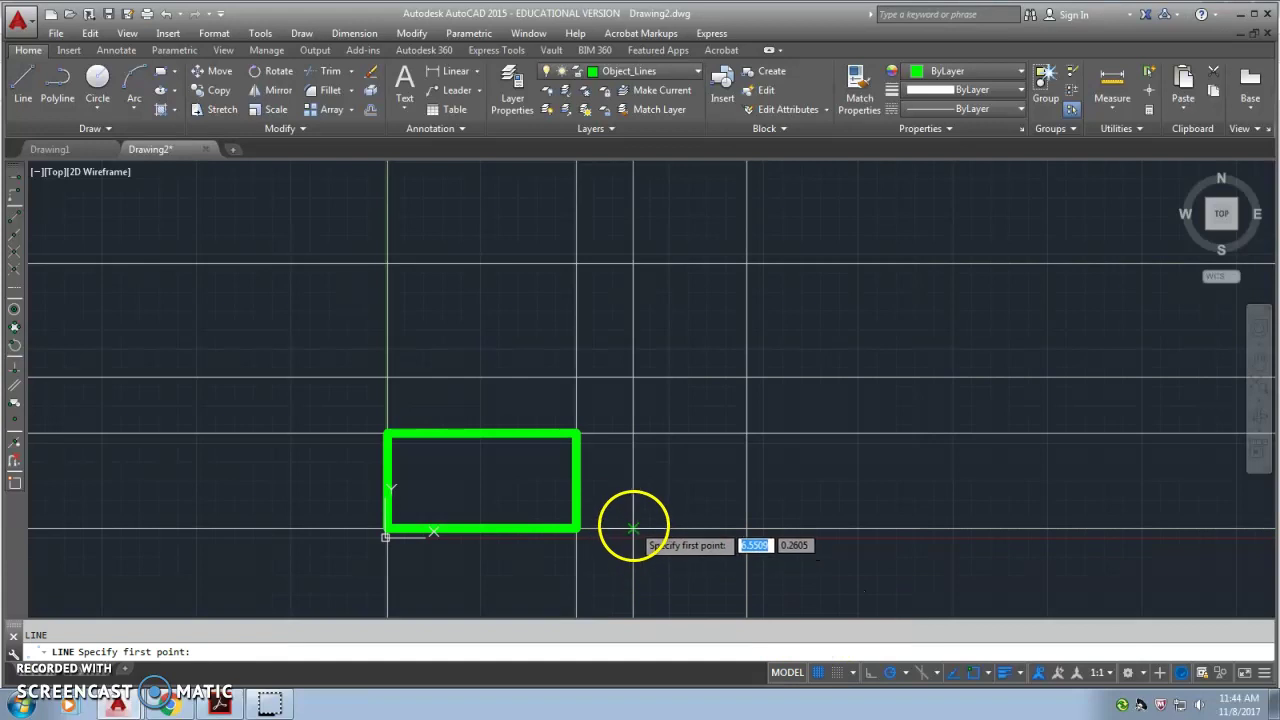
pyautogui.click(633, 528)
pyautogui.click(746, 528)
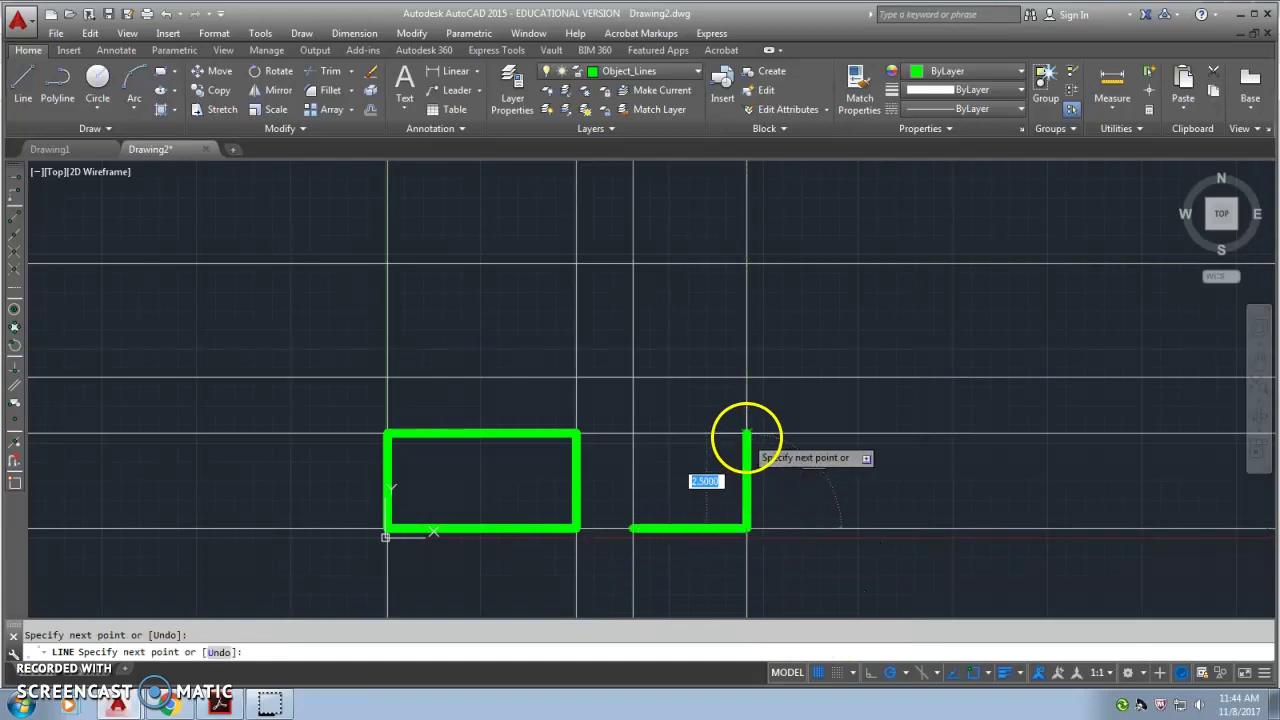
pyautogui.click(746, 434)
pyautogui.click(633, 434)
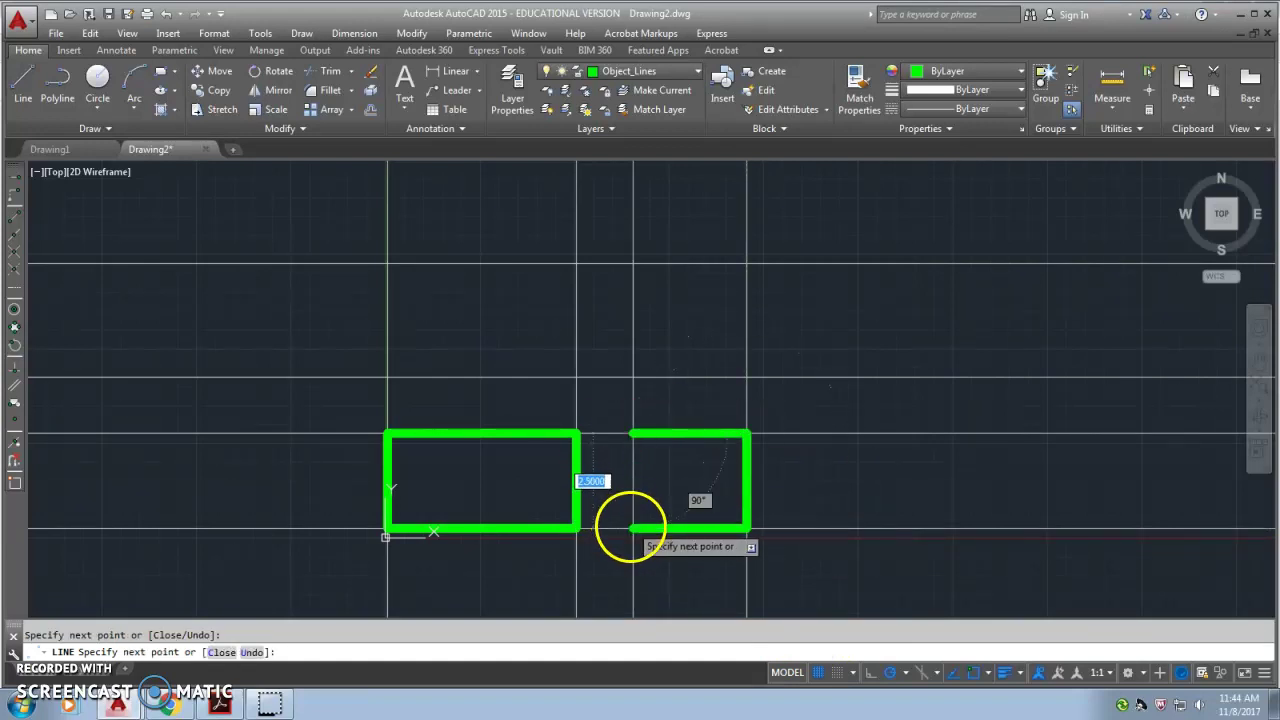
pyautogui.click(633, 528)
pyautogui.press('space')
pyautogui.press('space')
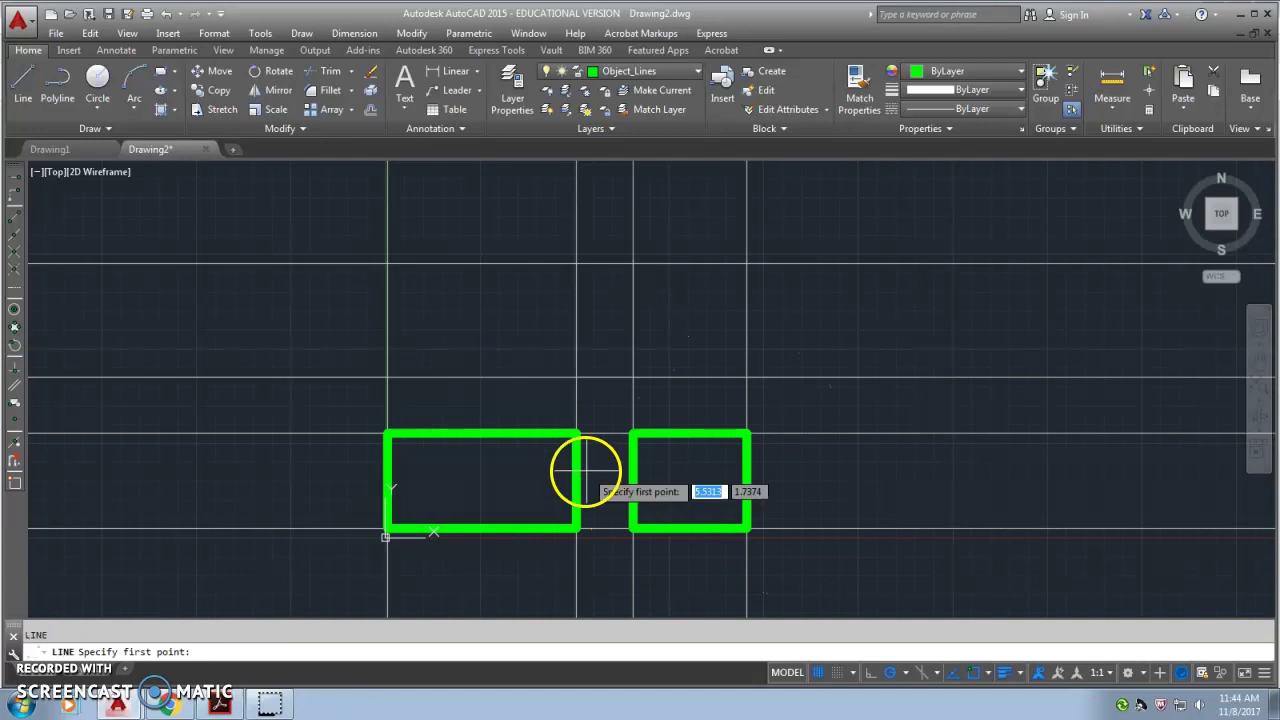
# Trace the top view rectangle above the front view
pyautogui.click(388, 264)
pyautogui.click(577, 264)
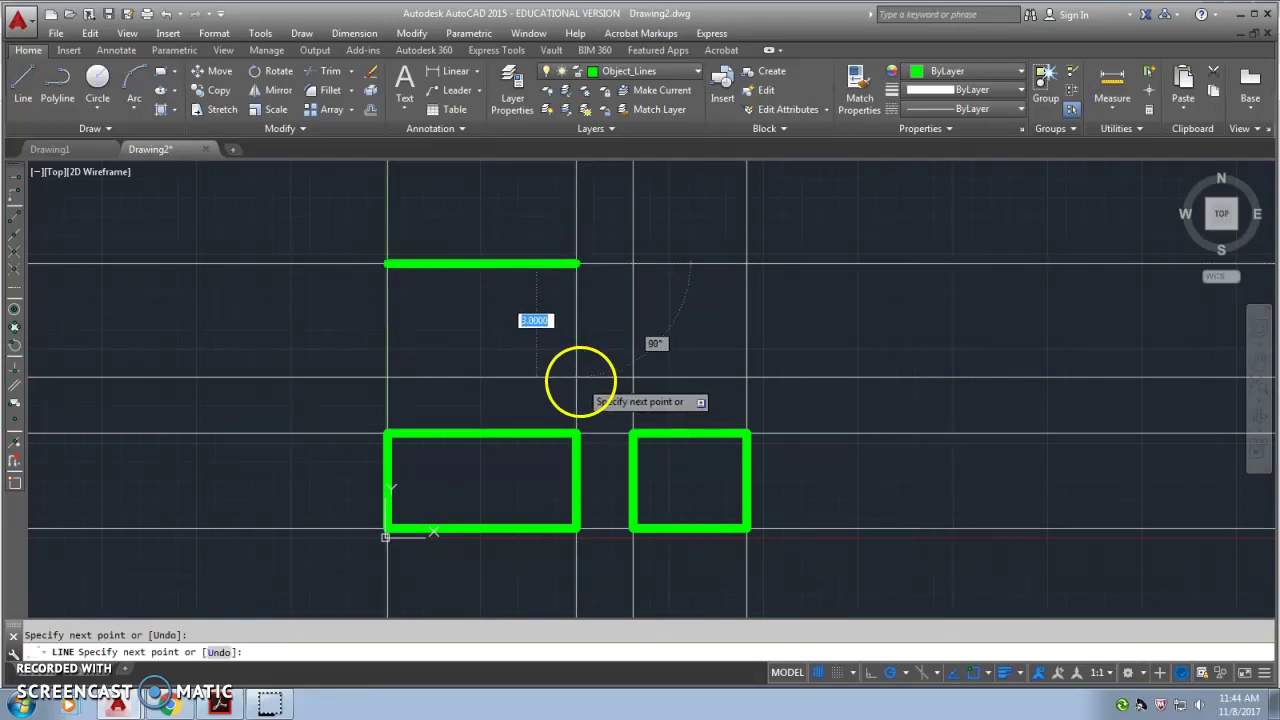
pyautogui.click(577, 378)
pyautogui.click(388, 378)
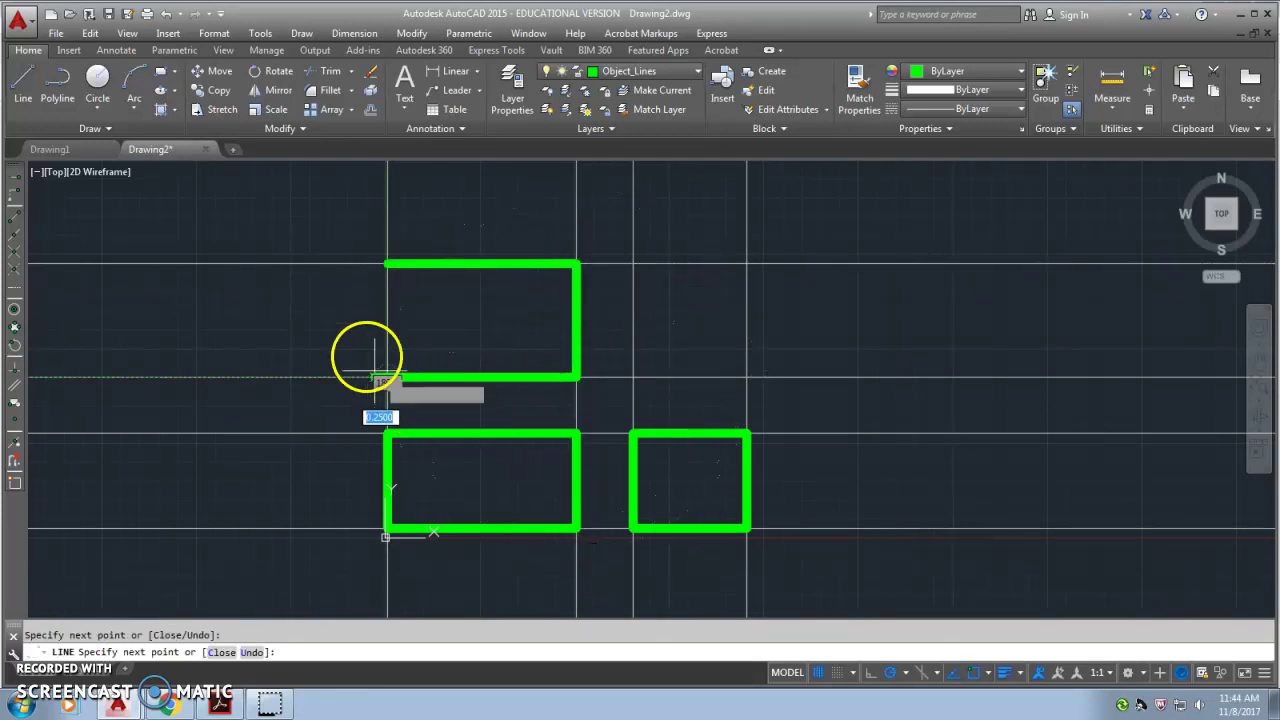
pyautogui.click(388, 264)
pyautogui.press('space')
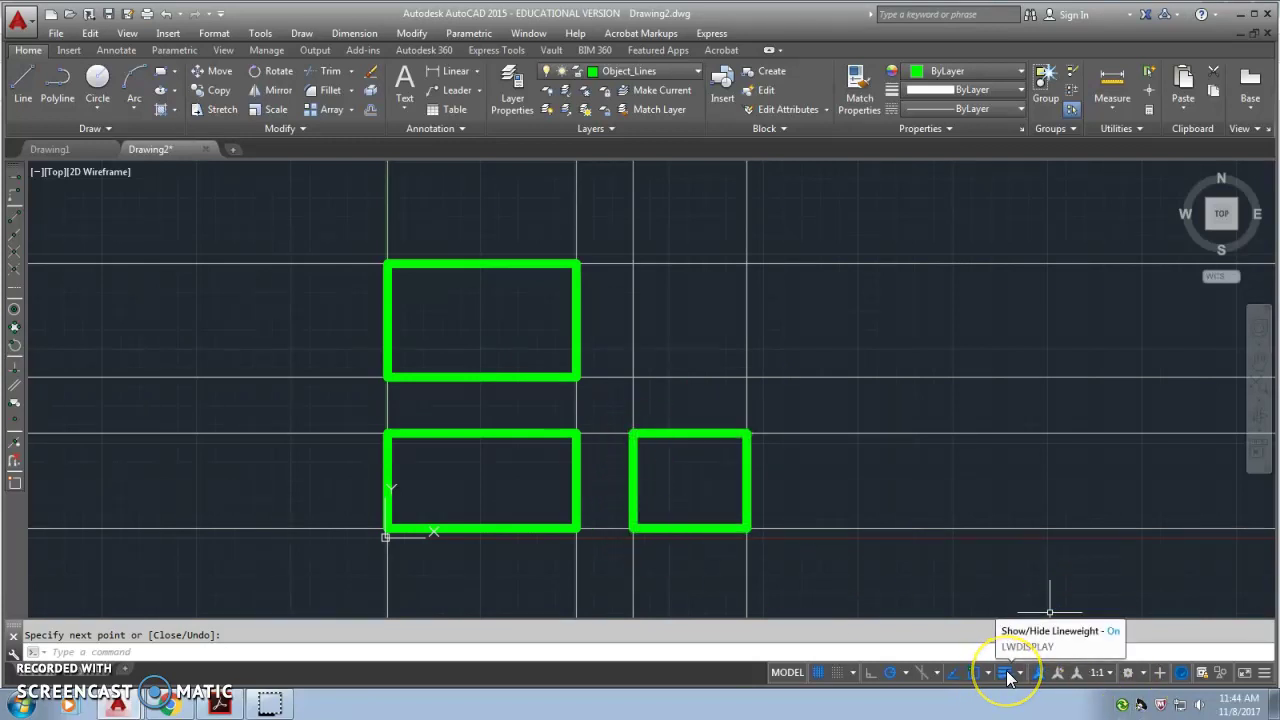
# Add the LineWeight toggle to the status bar and test thick outlines off and on
pyautogui.click(1265, 673)
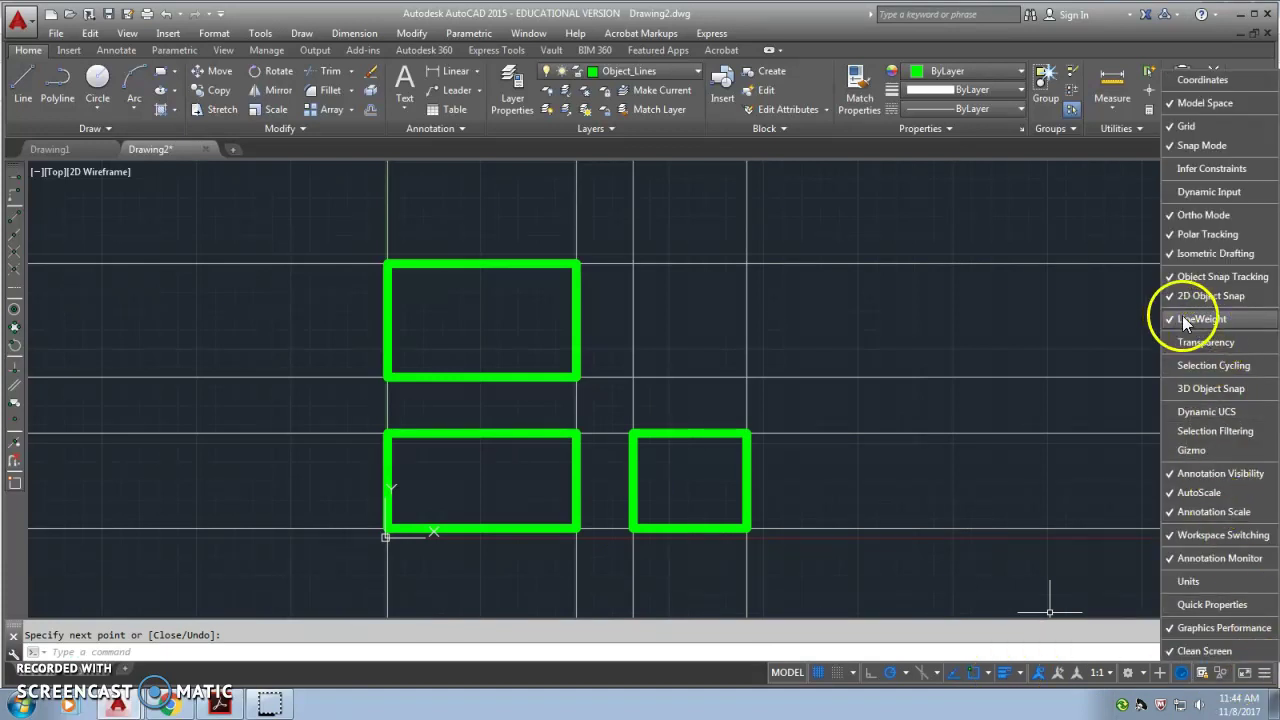
pyautogui.click(1003, 673)
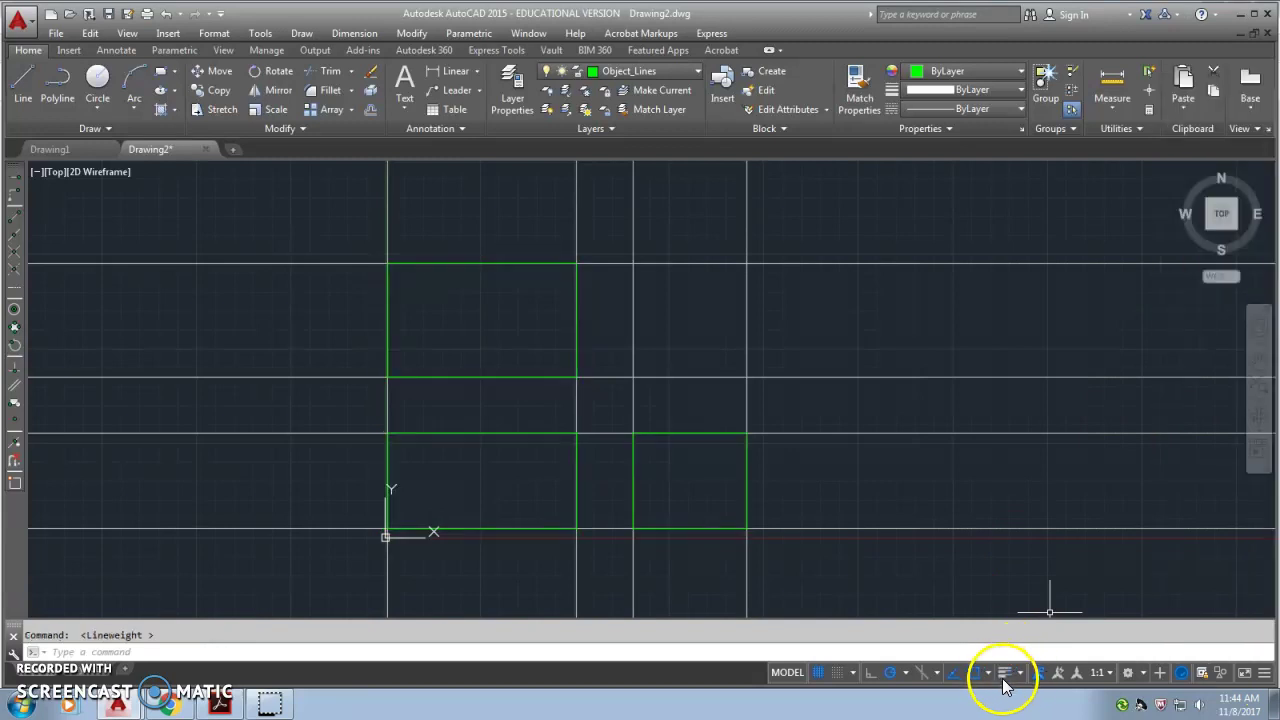
pyautogui.click(1004, 674)
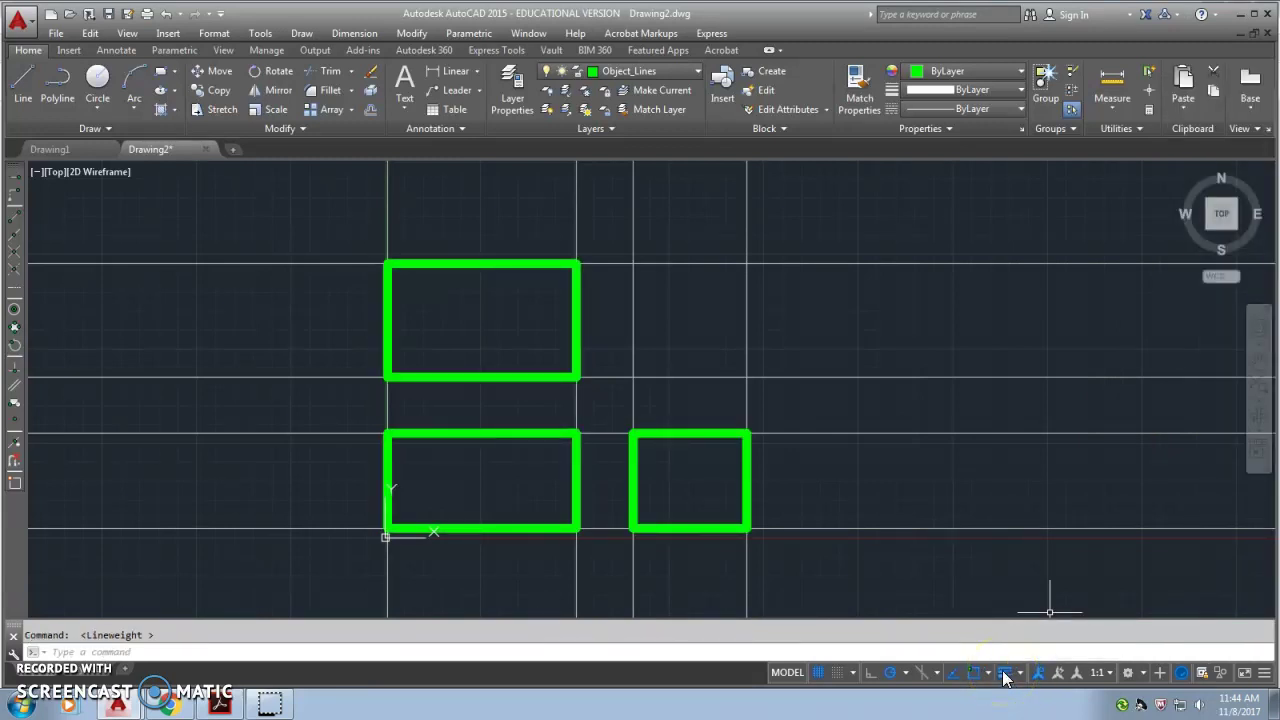
pyautogui.click(1005, 673)
pyautogui.click(1005, 673)
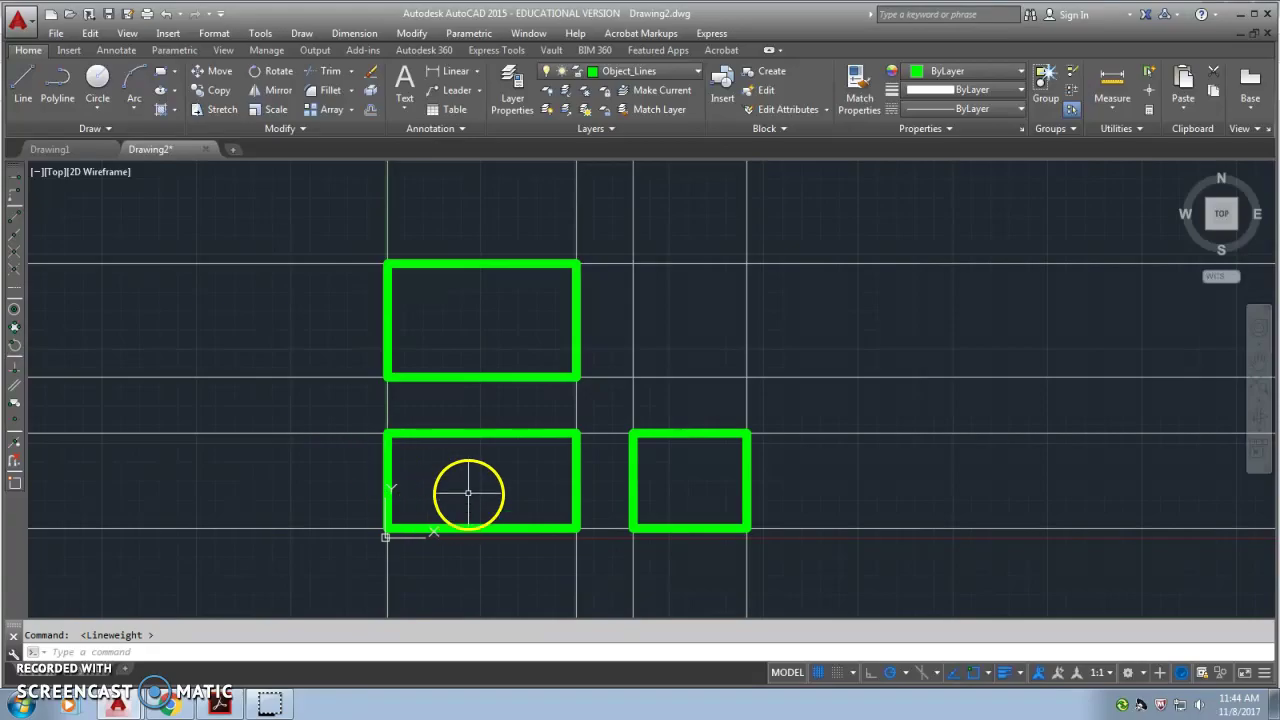
pyautogui.hotkey('alt', 'Tab')
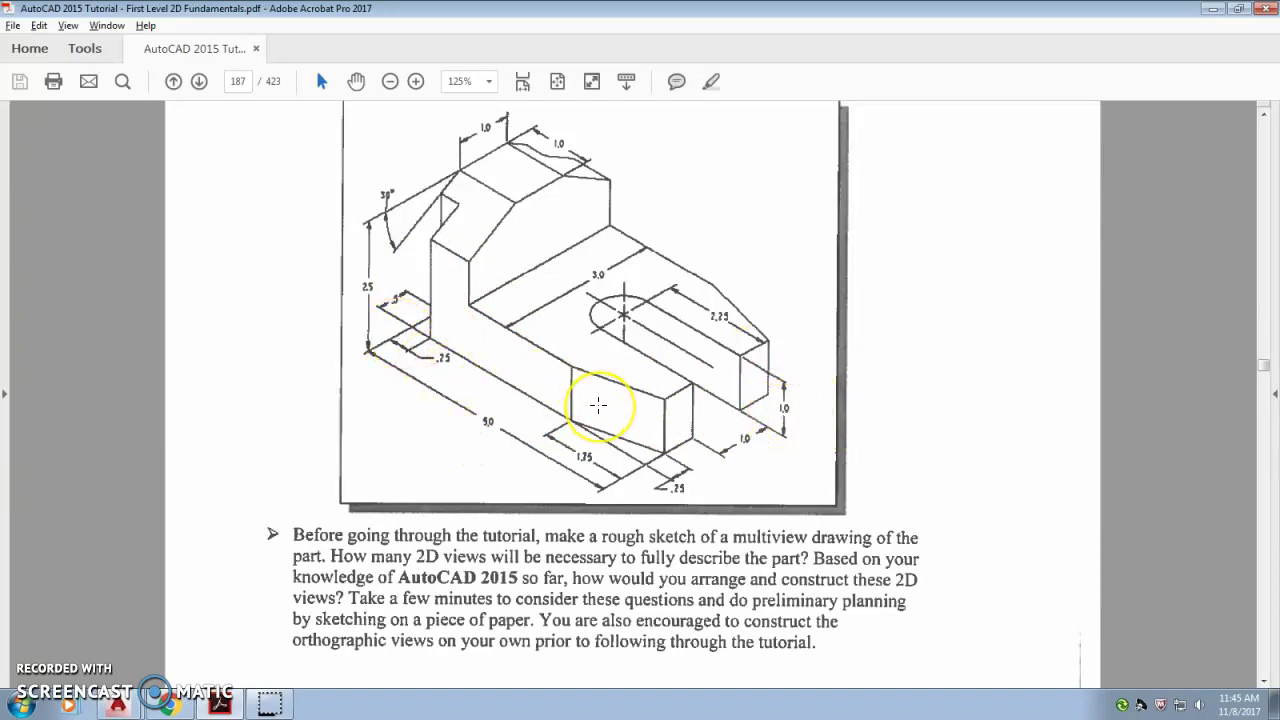
pyautogui.hotkey('alt', 'Tab')
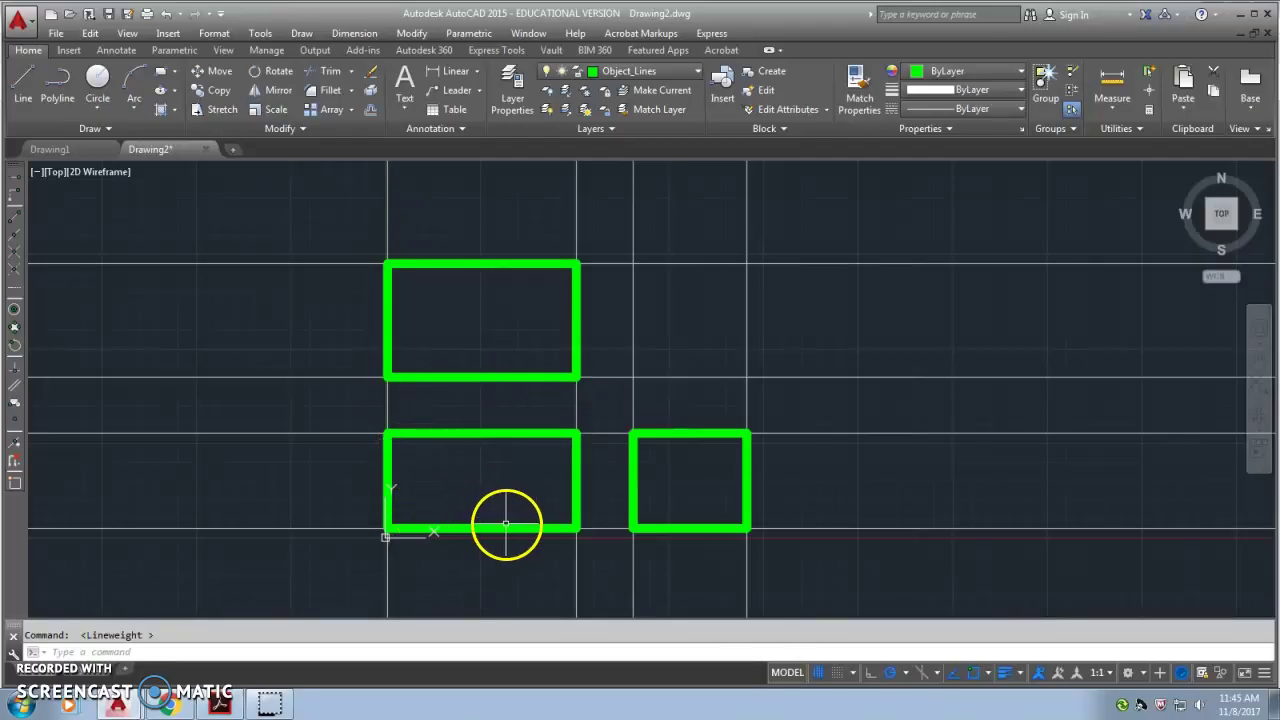
# Offset the front view's bottom edge 1 unit upward
pyautogui.write('o')
pyautogui.press('Return')
pyautogui.press('Return')
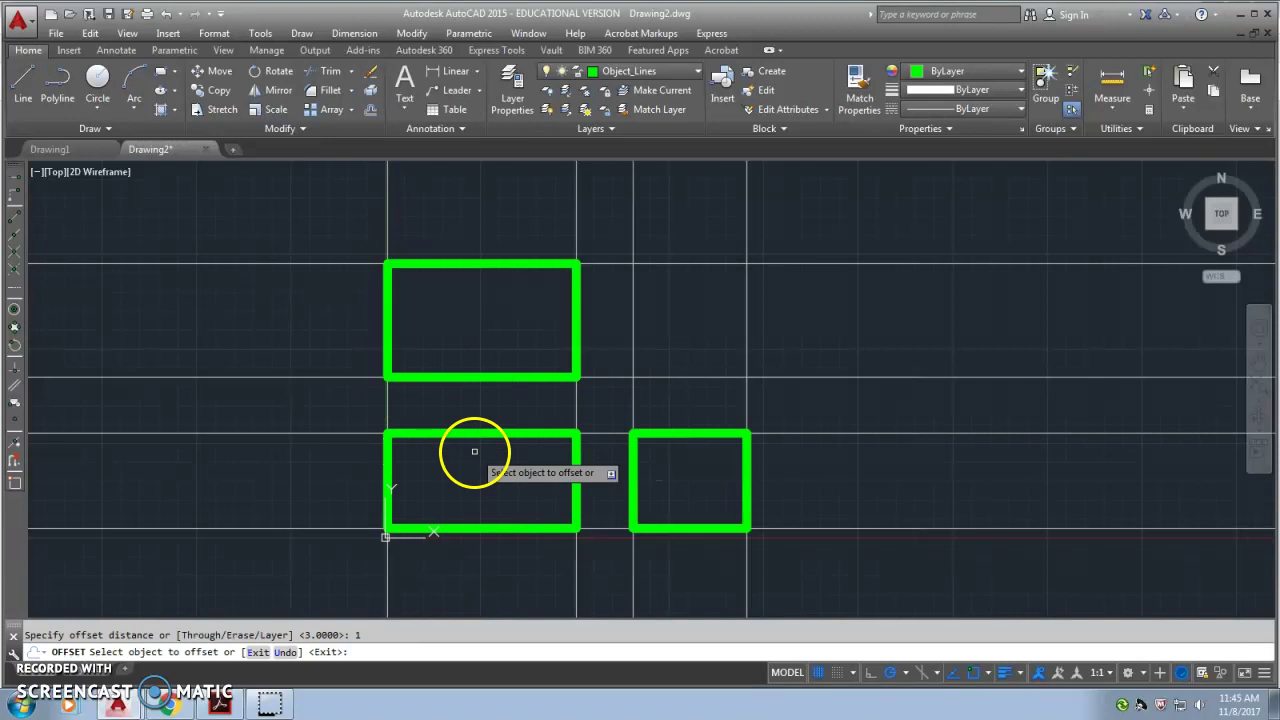
pyautogui.click(503, 528)
pyautogui.click(500, 509)
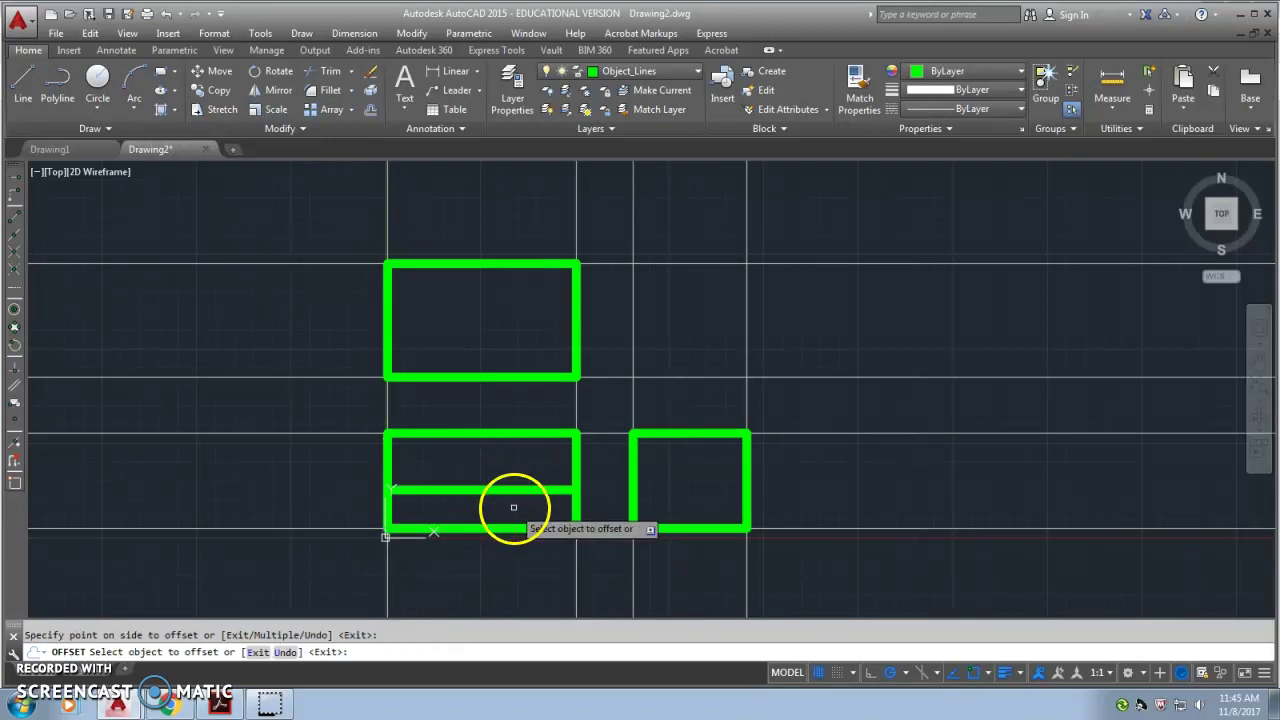
pyautogui.press('Escape')
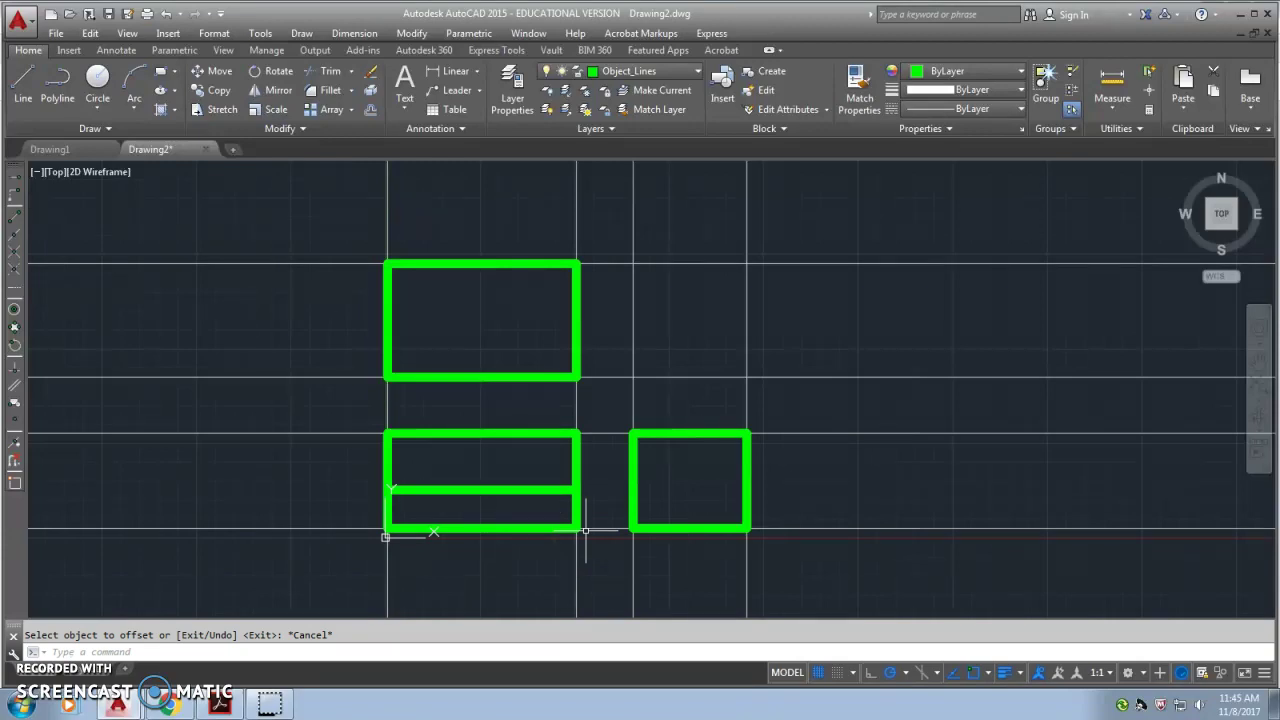
pyautogui.hotkey('alt', 'Tab')
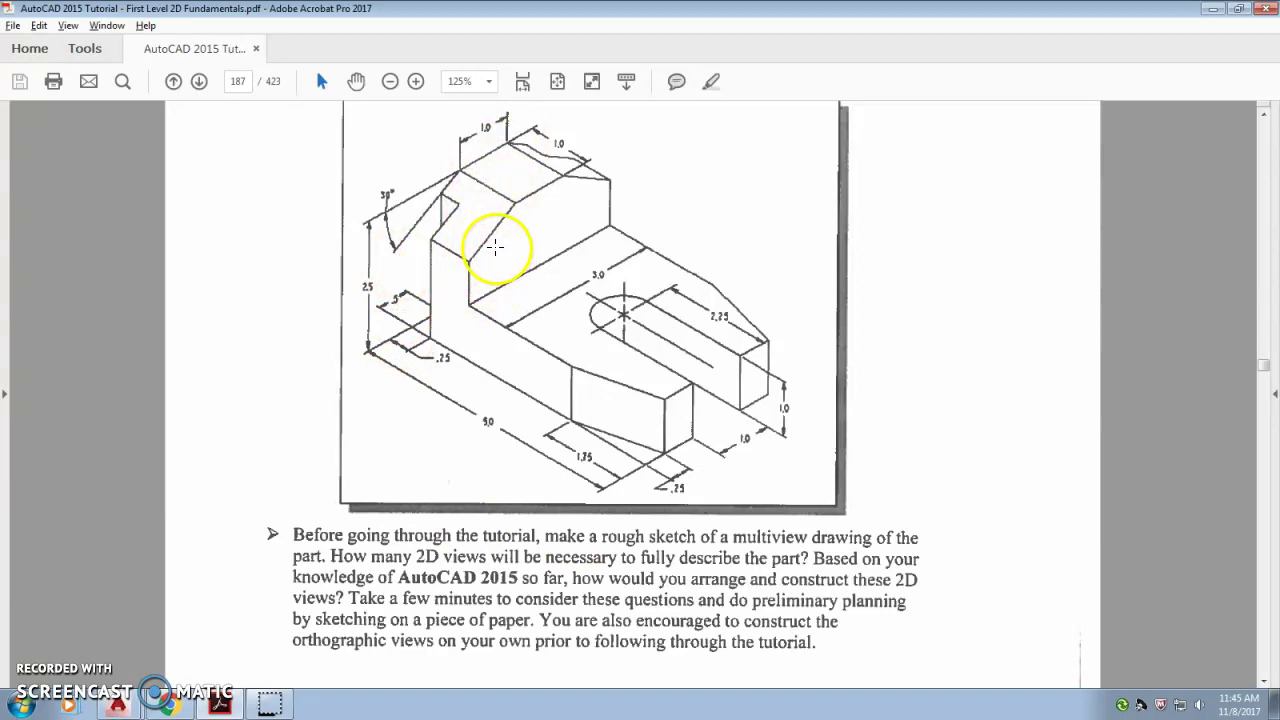
pyautogui.hotkey('alt', 'Tab')
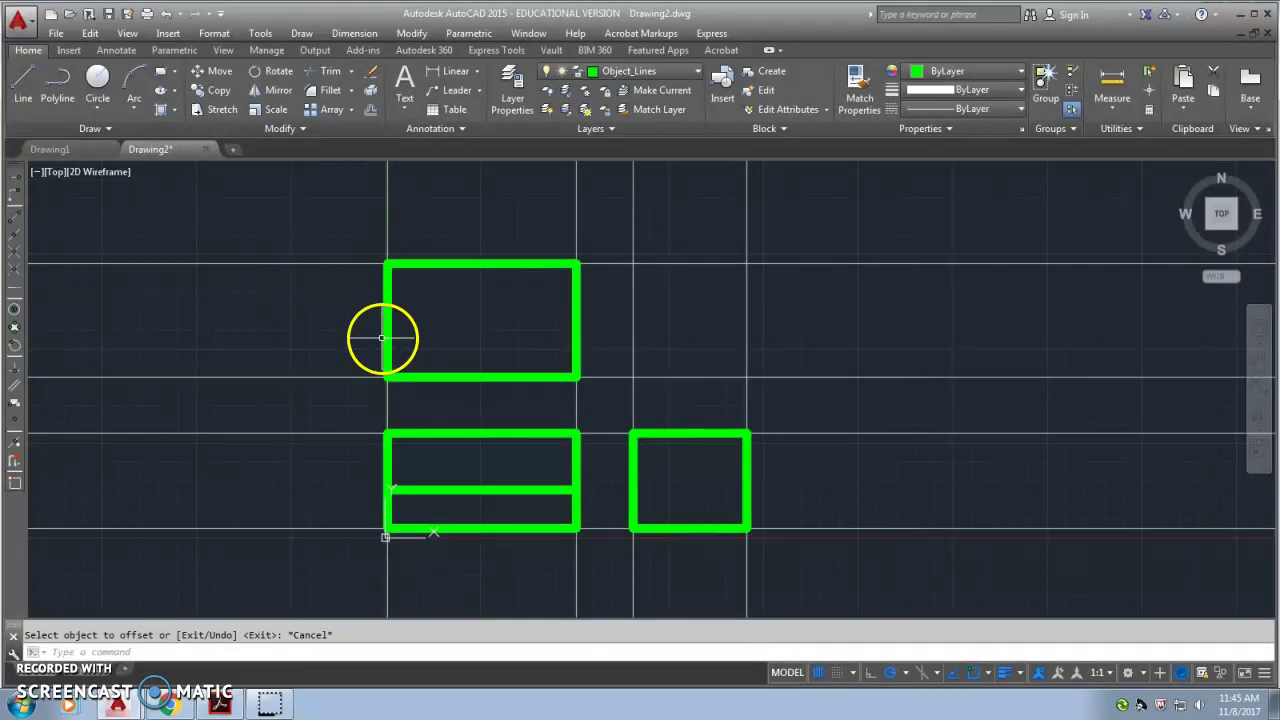
# Offset the front view's left edge 1 unit to the right
pyautogui.write('o')
pyautogui.press('Return')
pyautogui.write('1')
pyautogui.press('Return')
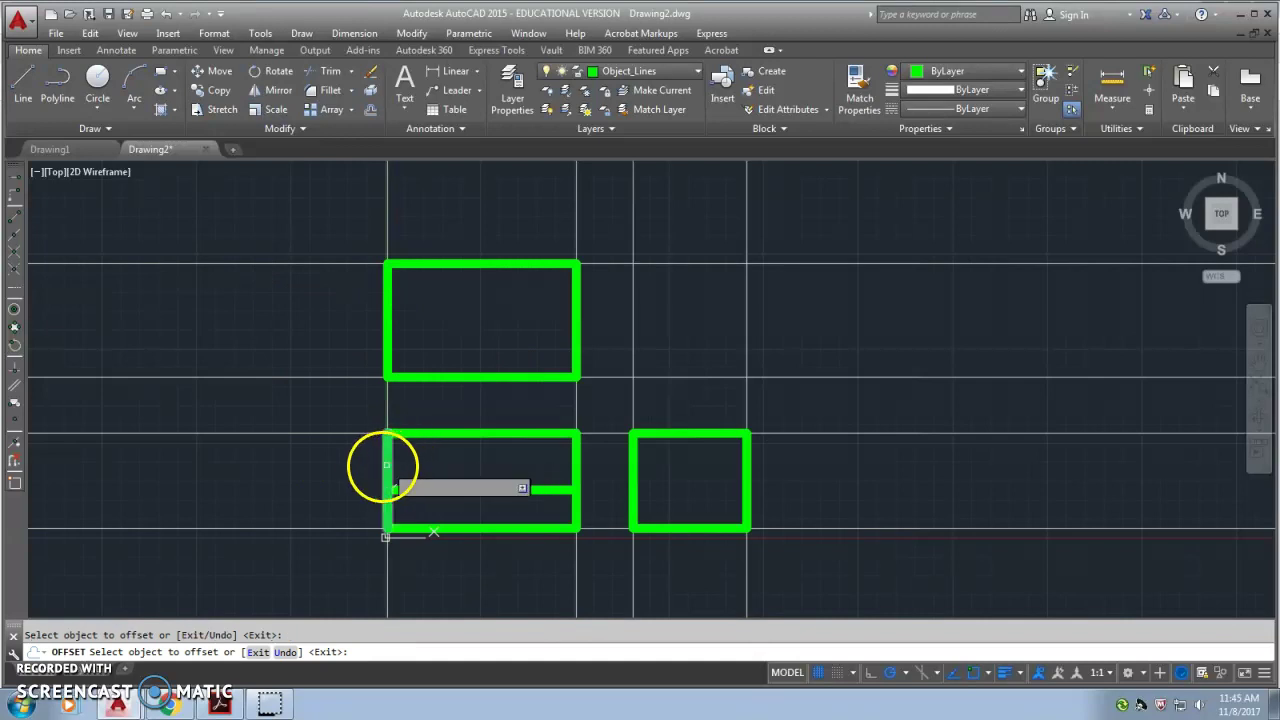
pyautogui.click(383, 465)
pyautogui.click(420, 458)
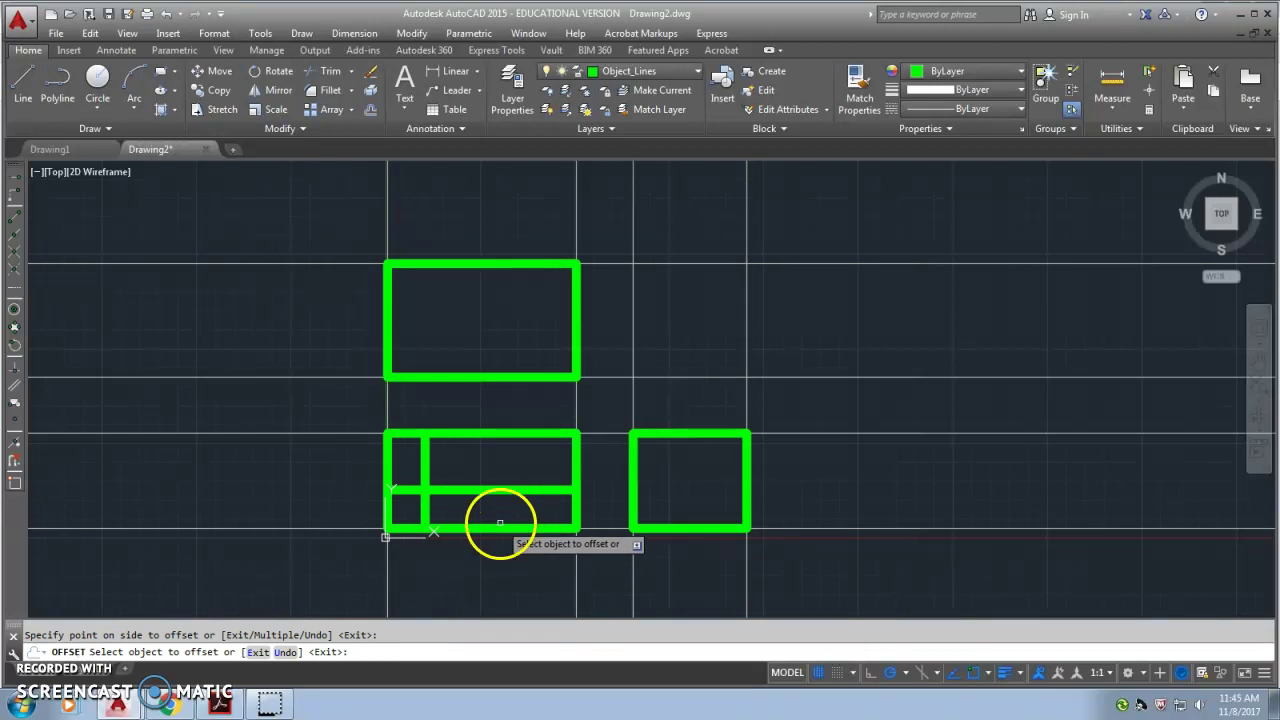
pyautogui.hotkey('alt', 'Tab')
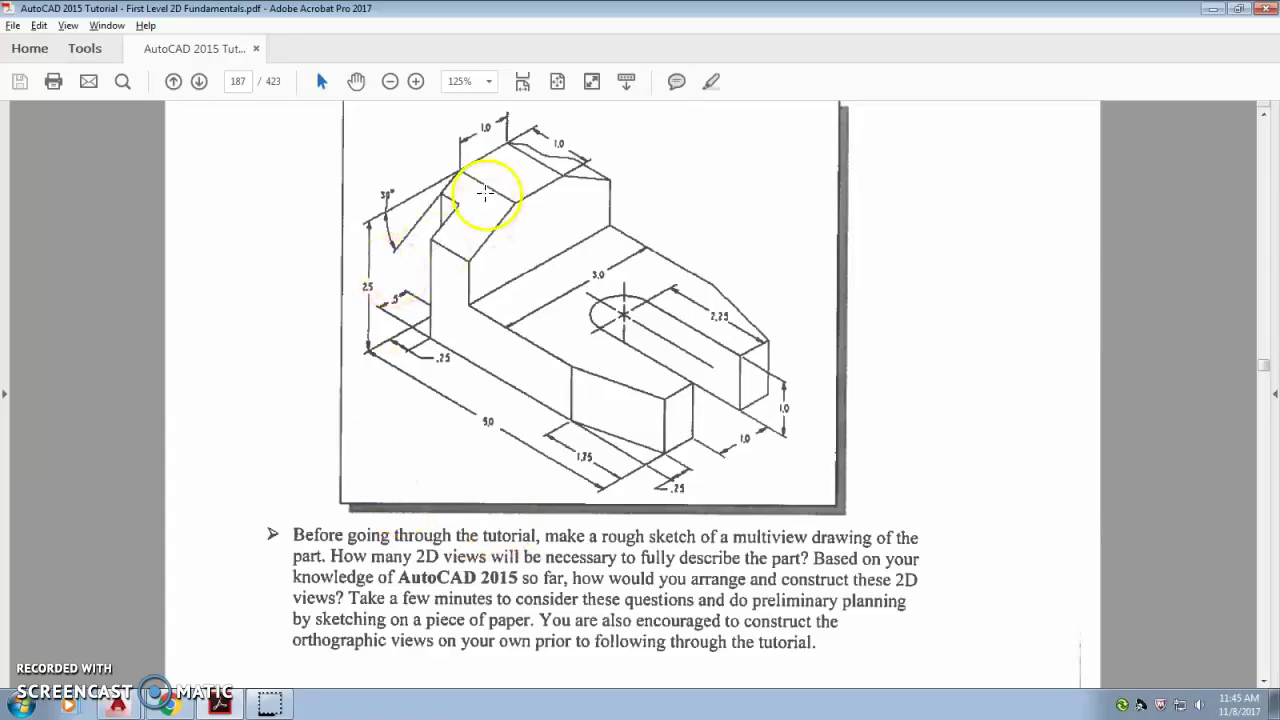
pyautogui.hotkey('alt', 'Tab')
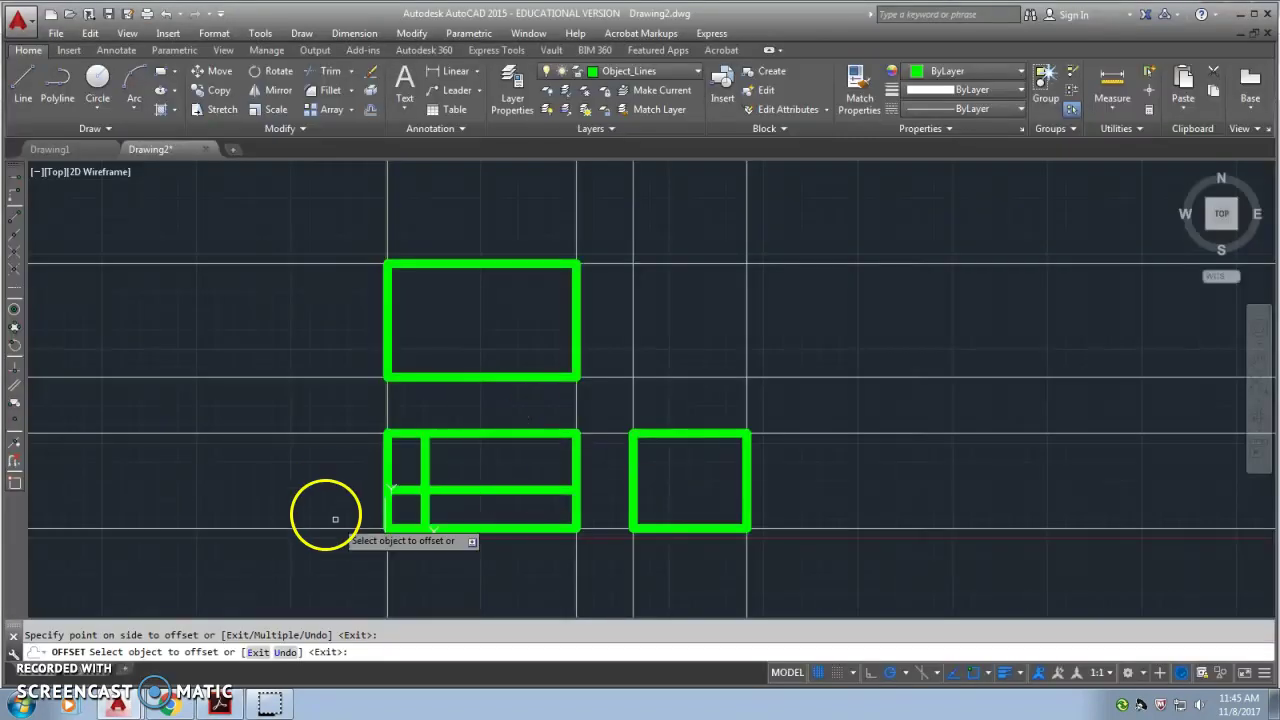
pyautogui.press('Escape')
# Trim the front view's top edge, upper right edge and upright stub into an L-shape
pyautogui.write('tr')
pyautogui.press('space')
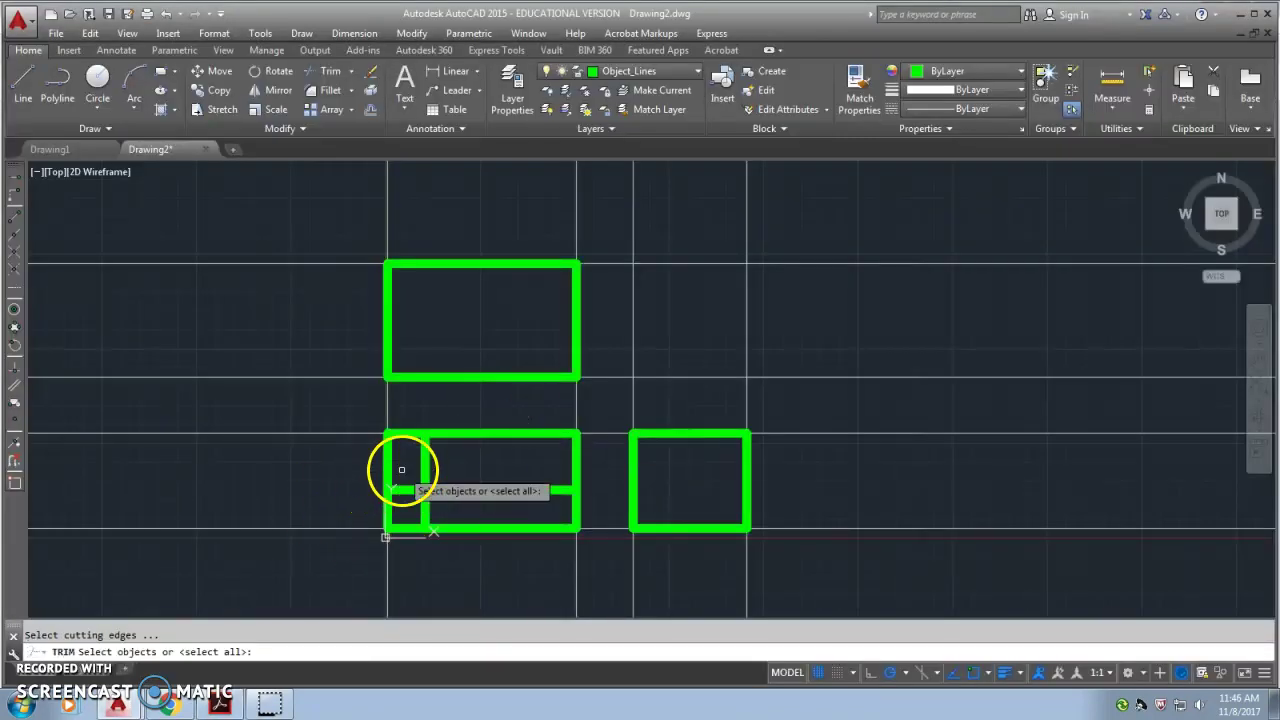
pyautogui.click(610, 562)
pyautogui.click(339, 408)
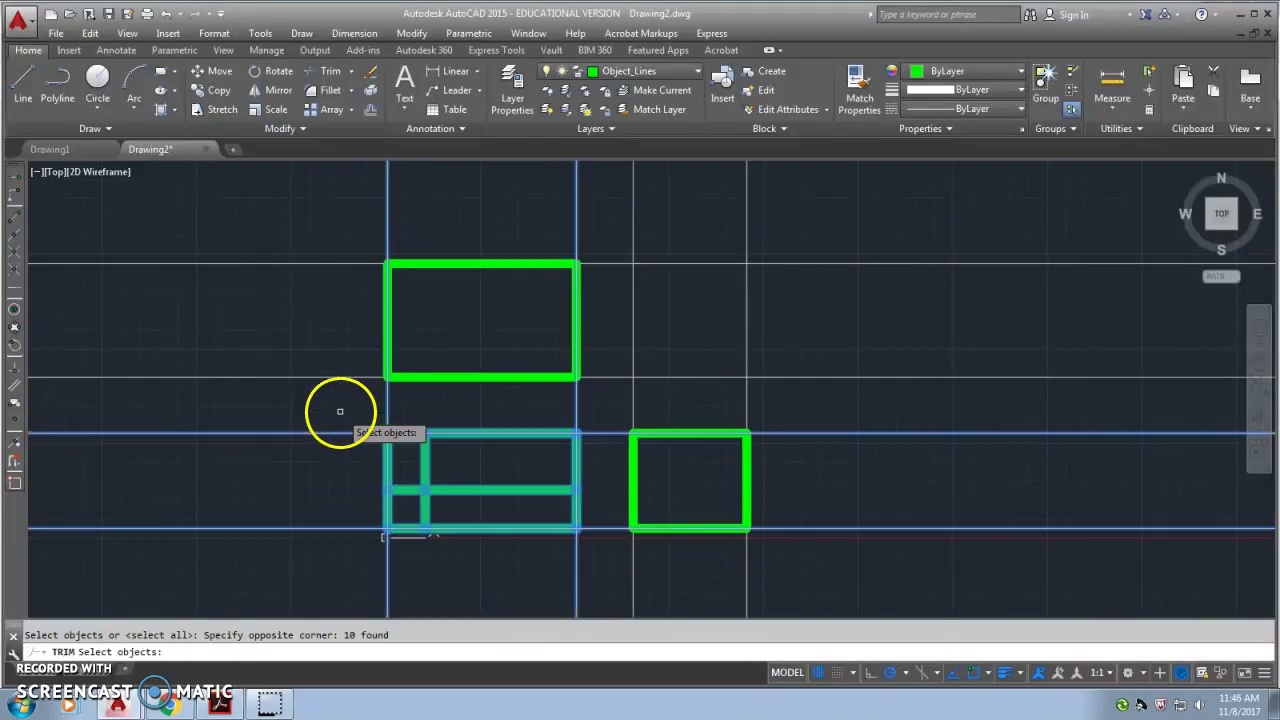
pyautogui.press('space')
pyautogui.click(487, 433)
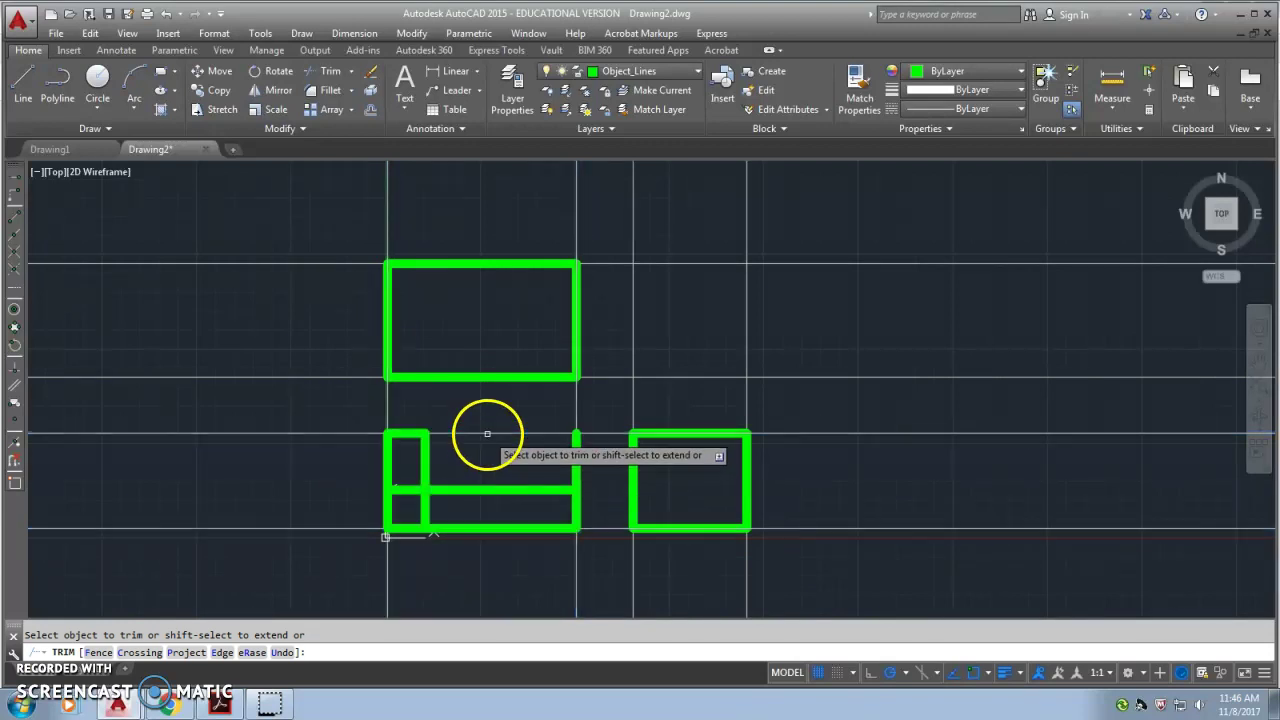
pyautogui.click(574, 442)
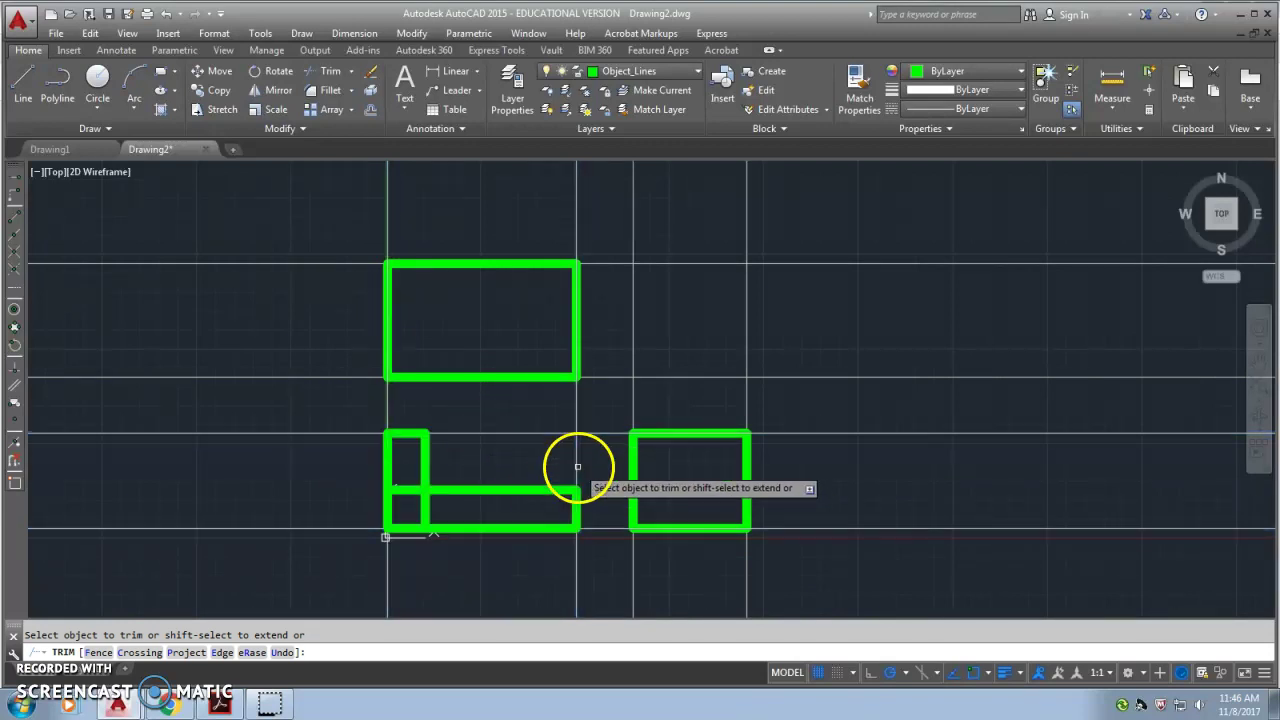
pyautogui.click(424, 510)
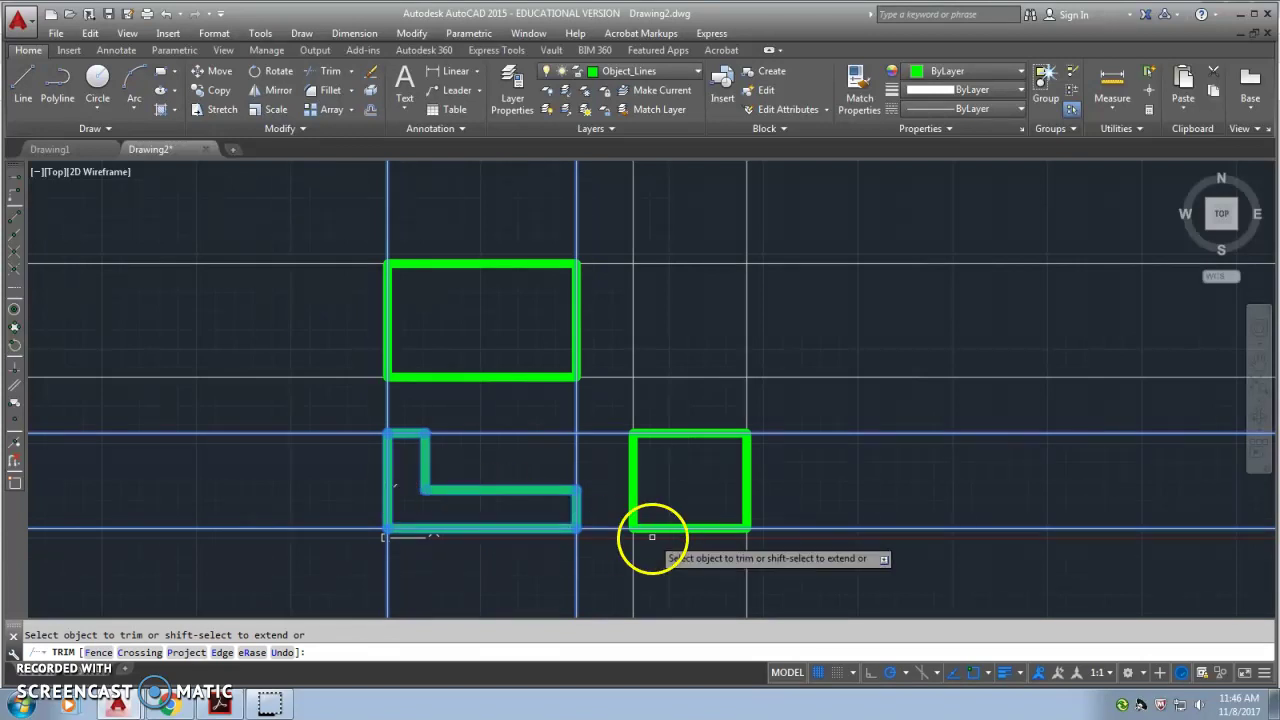
pyautogui.press('Escape')
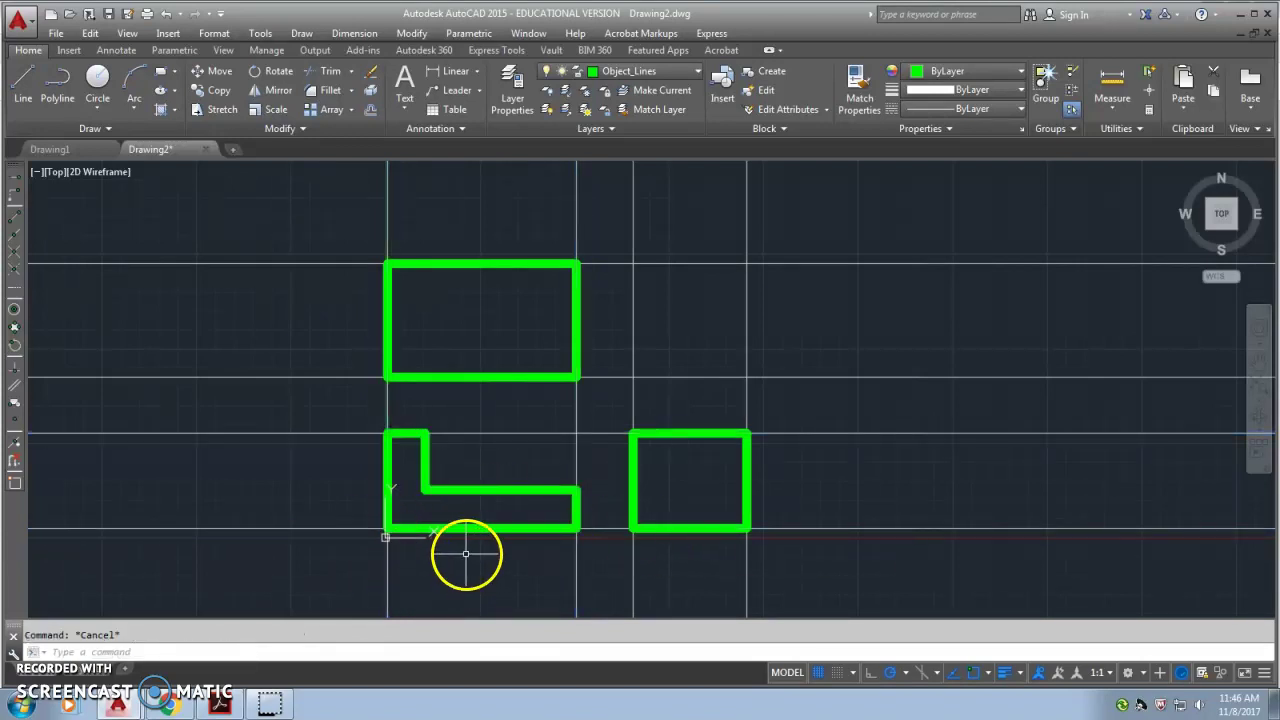
# Turn off lineweight display so the outlines show thin
pyautogui.click(1005, 672)
pyautogui.scroll(2, 376, 507)
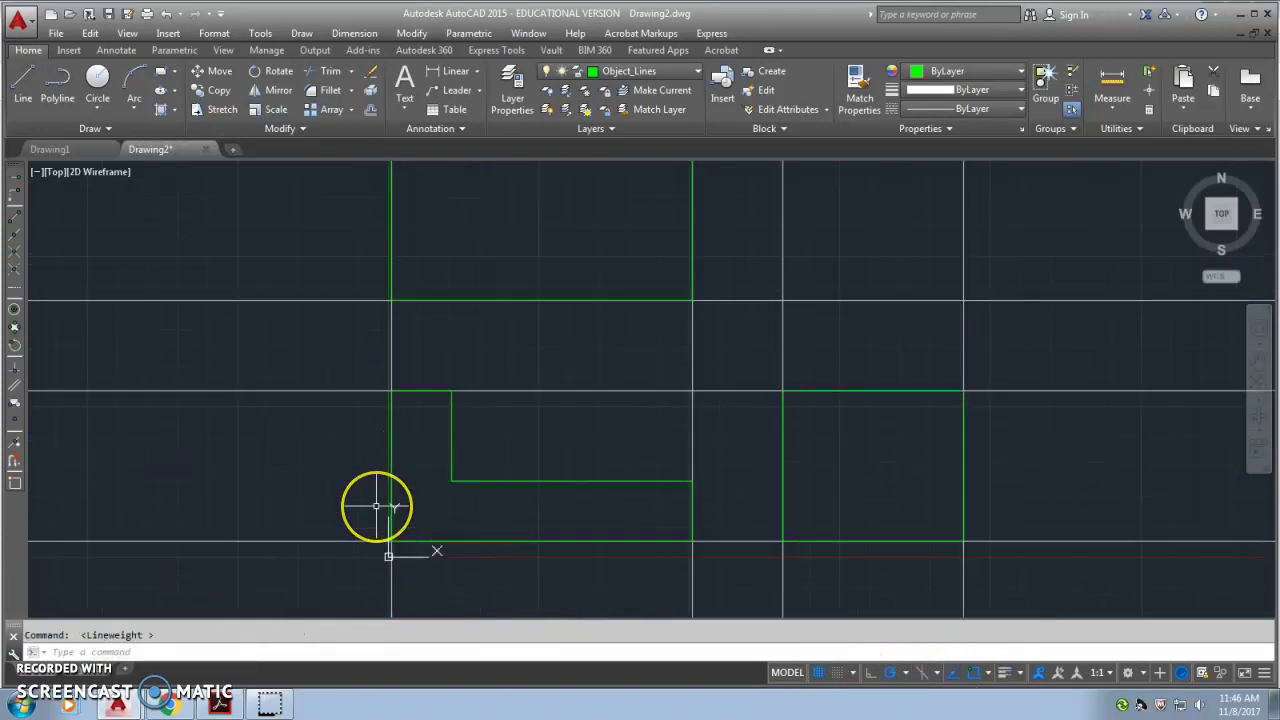
pyautogui.scroll(2, 376, 507)
pyautogui.scroll(-2, 566, 582)
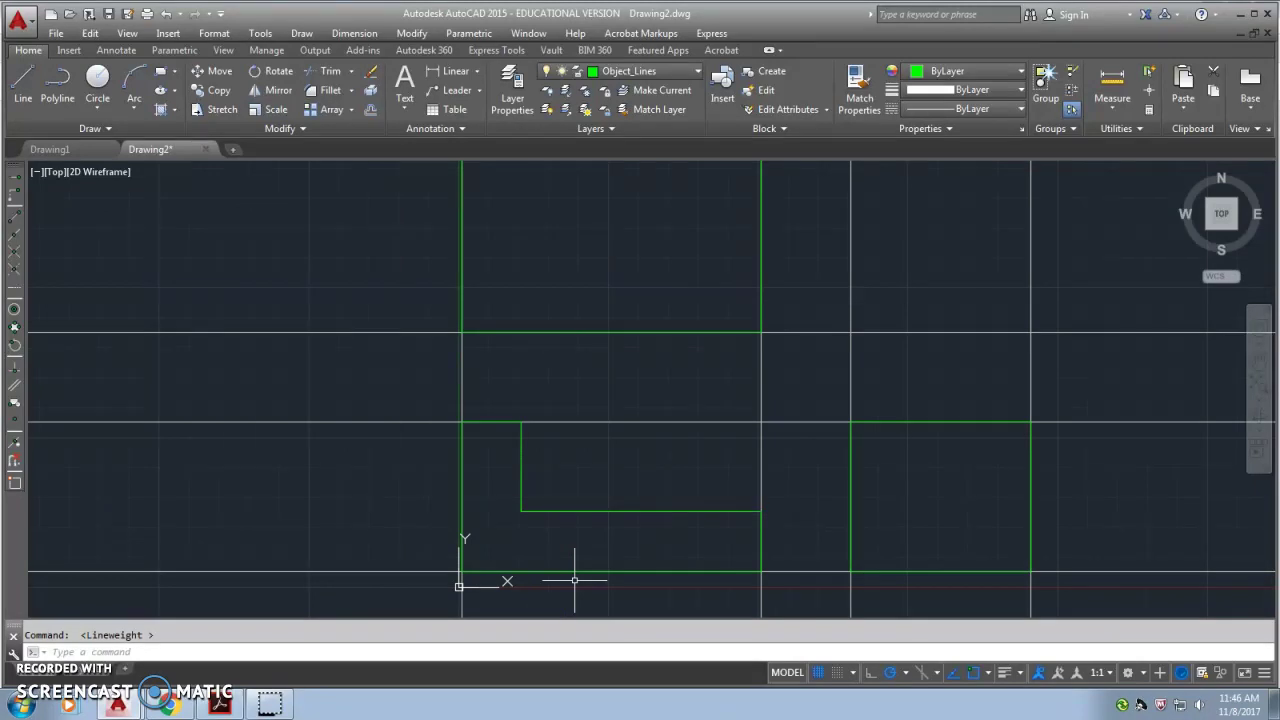
pyautogui.scroll(-2, 575, 580)
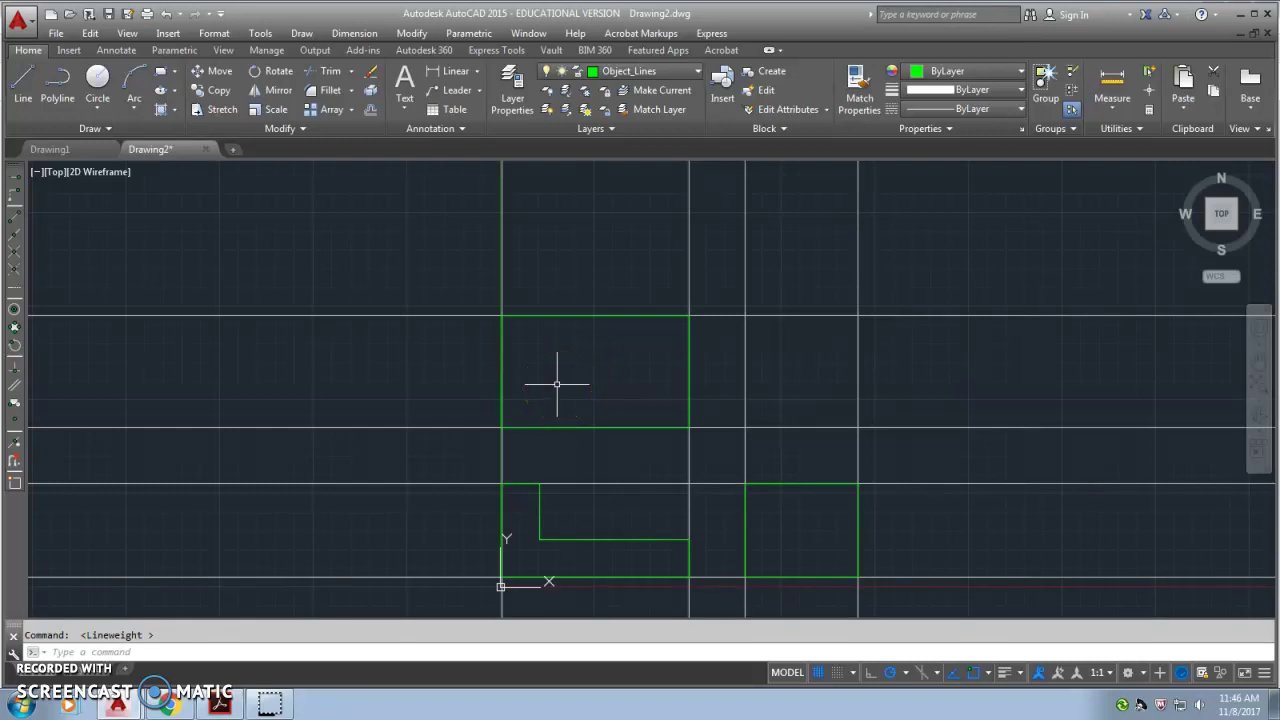
# Draw a vertical line across the top view, aligned with the front view's upright
pyautogui.click(27, 87)
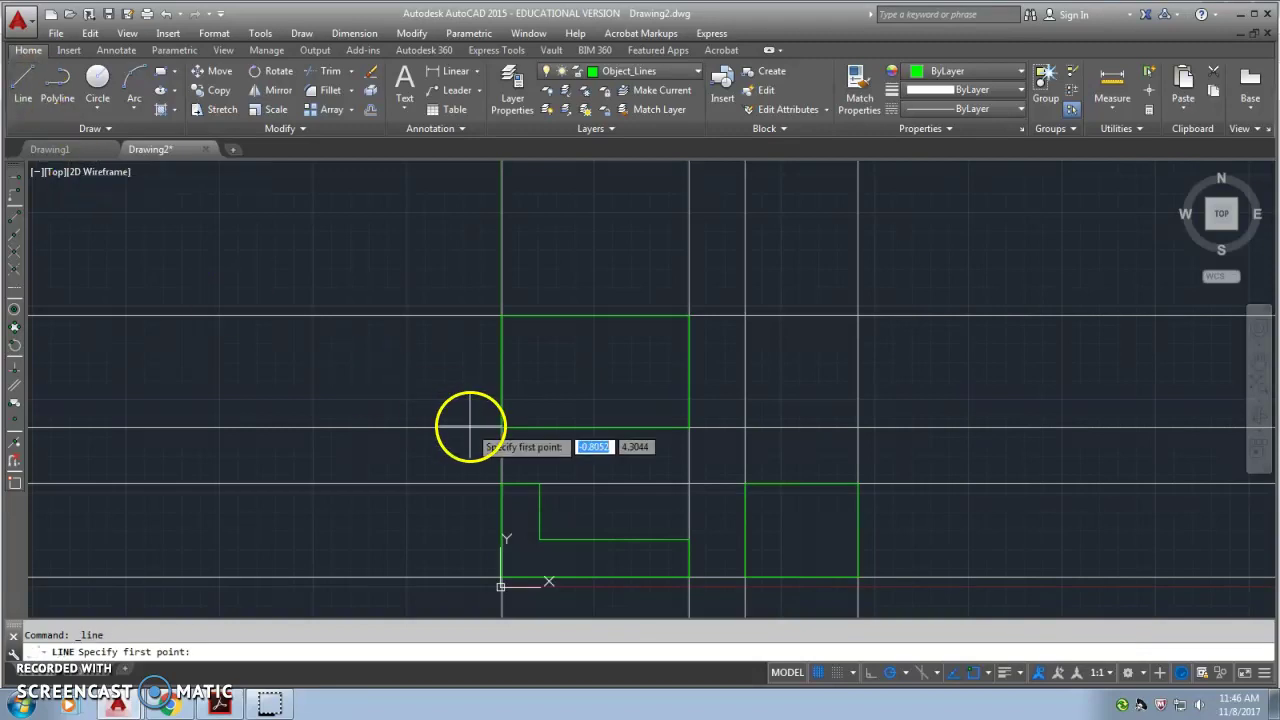
pyautogui.click(539, 427)
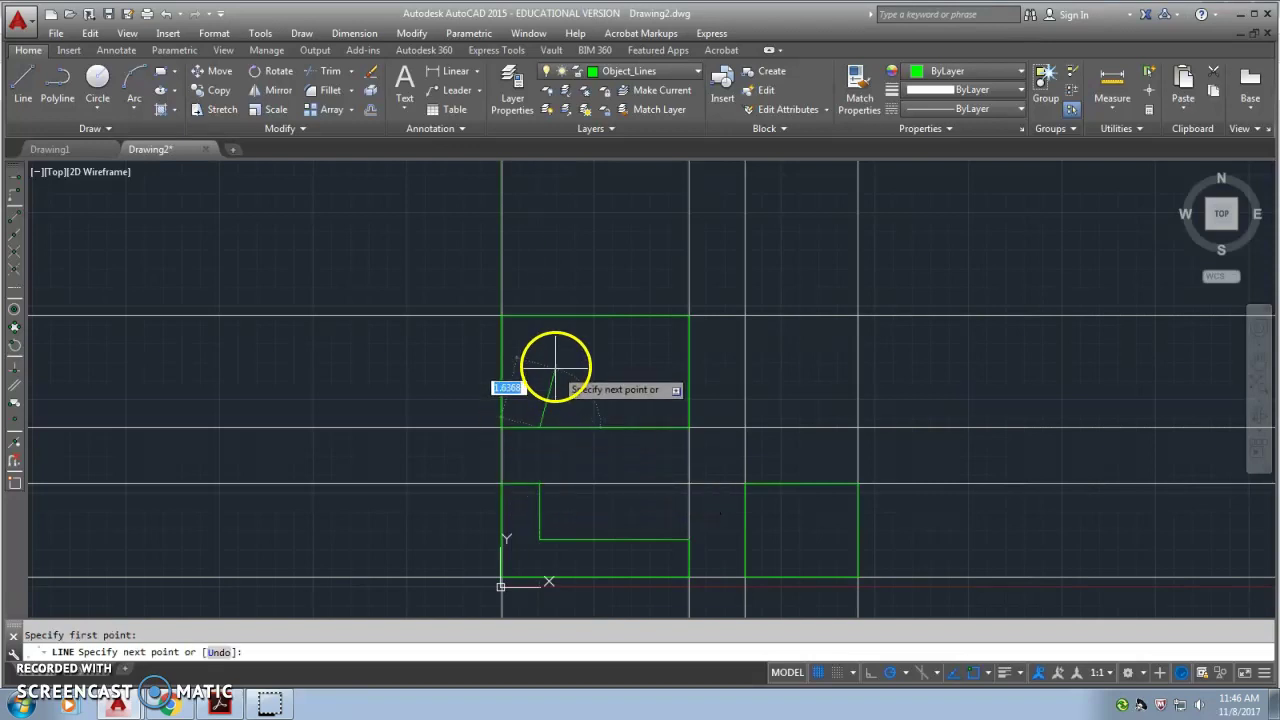
pyautogui.click(540, 316)
pyautogui.press('Return')
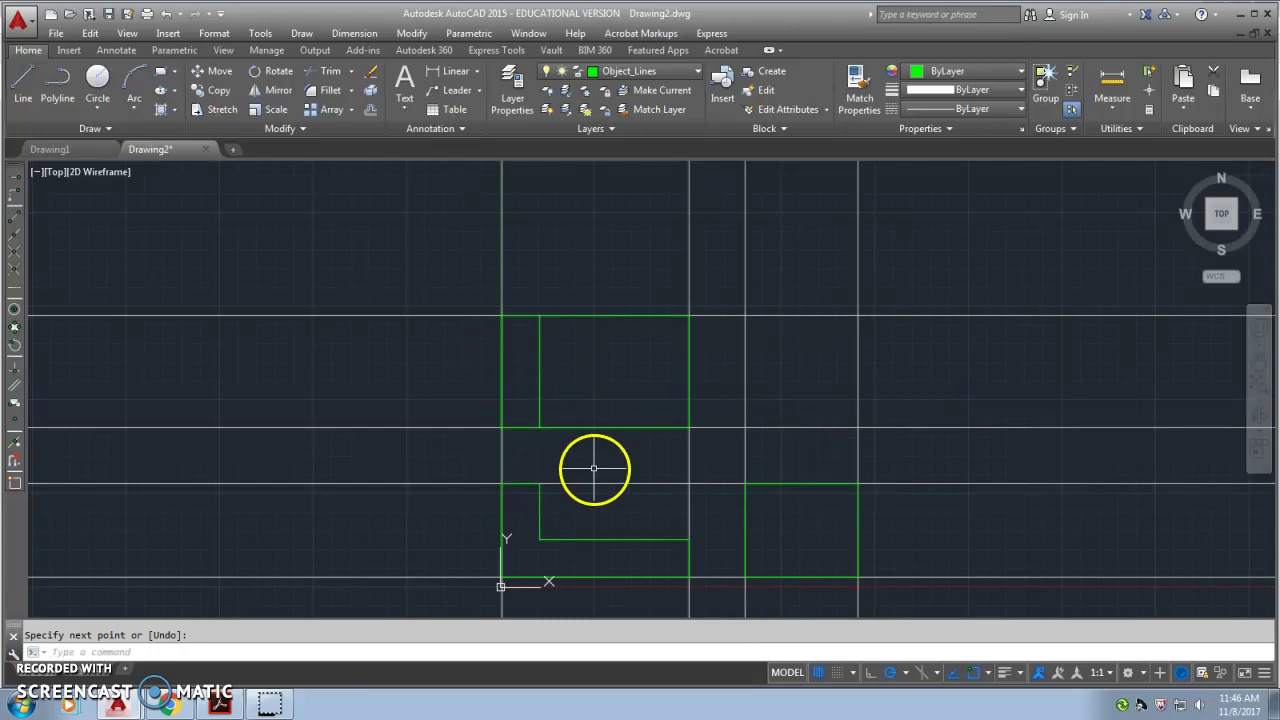
# Offset the top view's horizontal line upward 1 unit, twice in succession
pyautogui.press('Return')
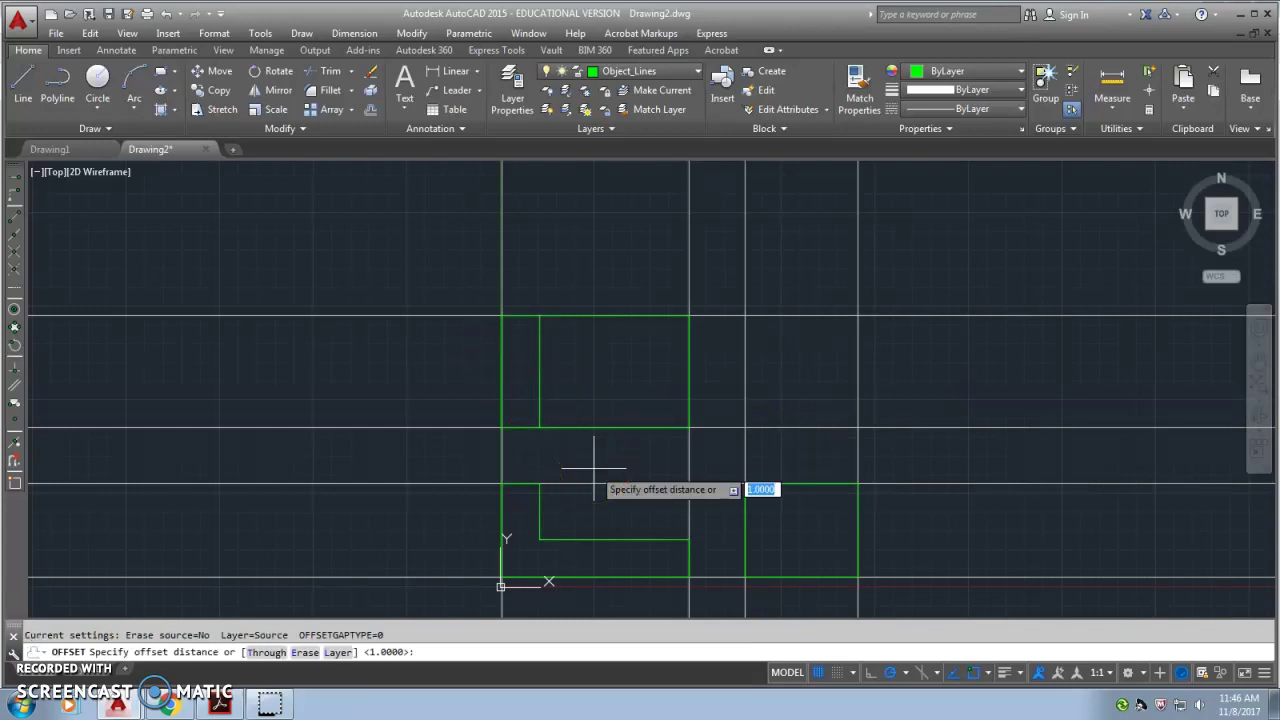
pyautogui.hotkey('alt', 'Tab')
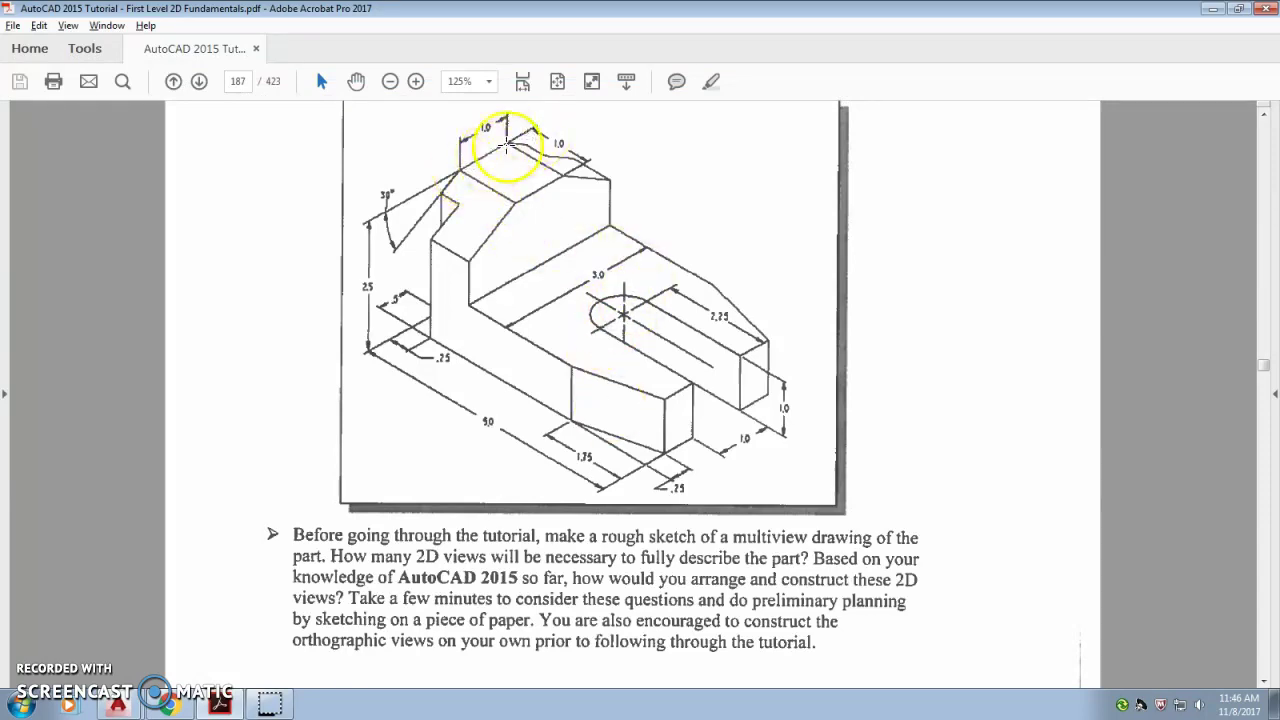
pyautogui.hotkey('alt', 'Tab')
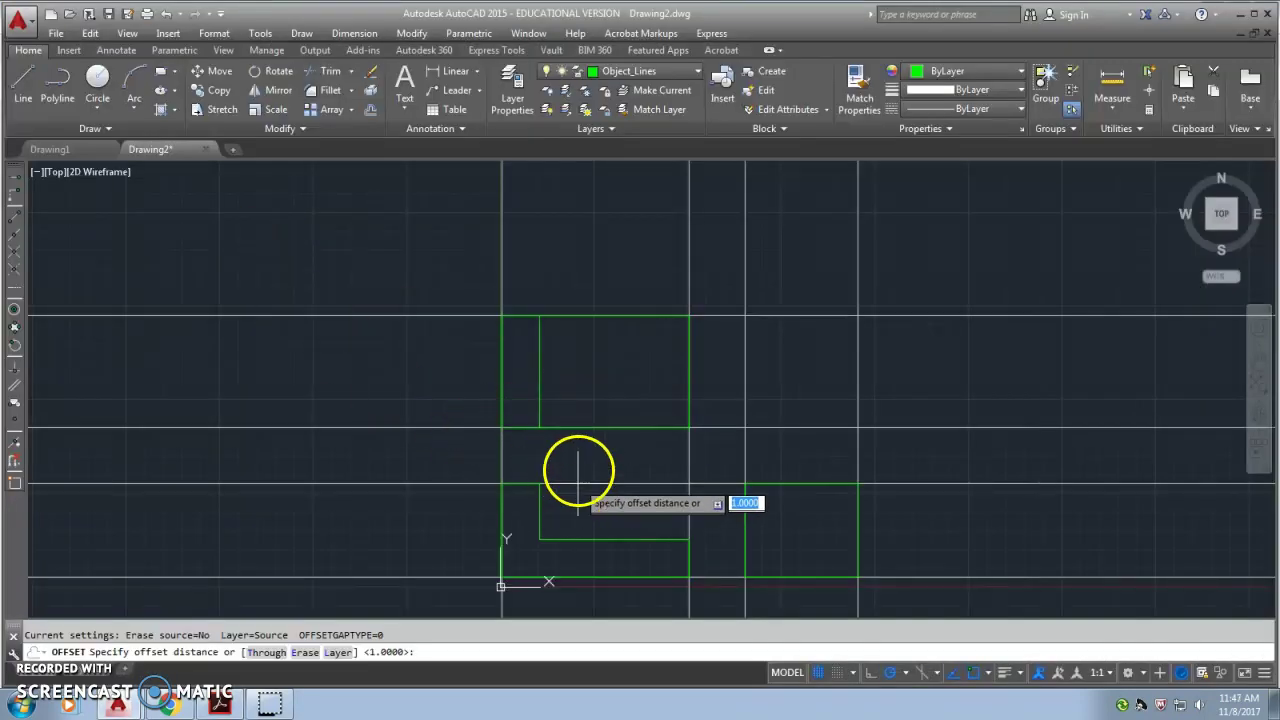
pyautogui.write('1')
pyautogui.press('Return')
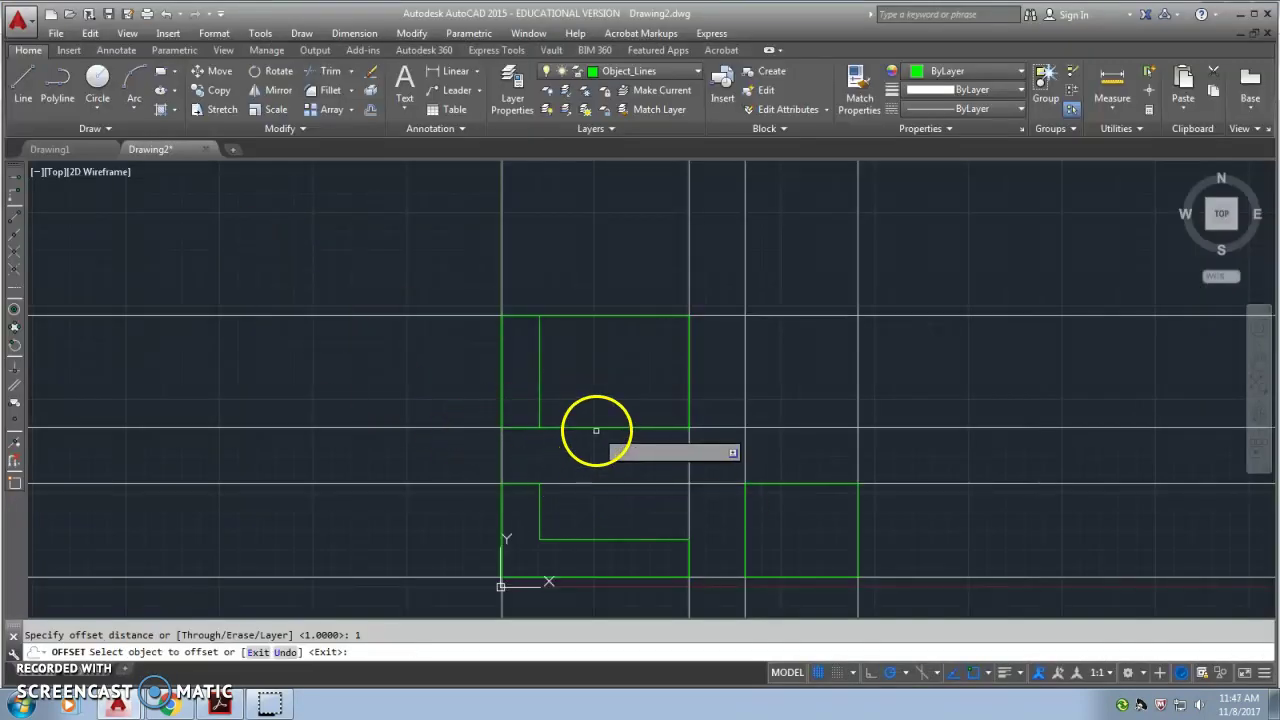
pyautogui.click(594, 429)
pyautogui.click(587, 375)
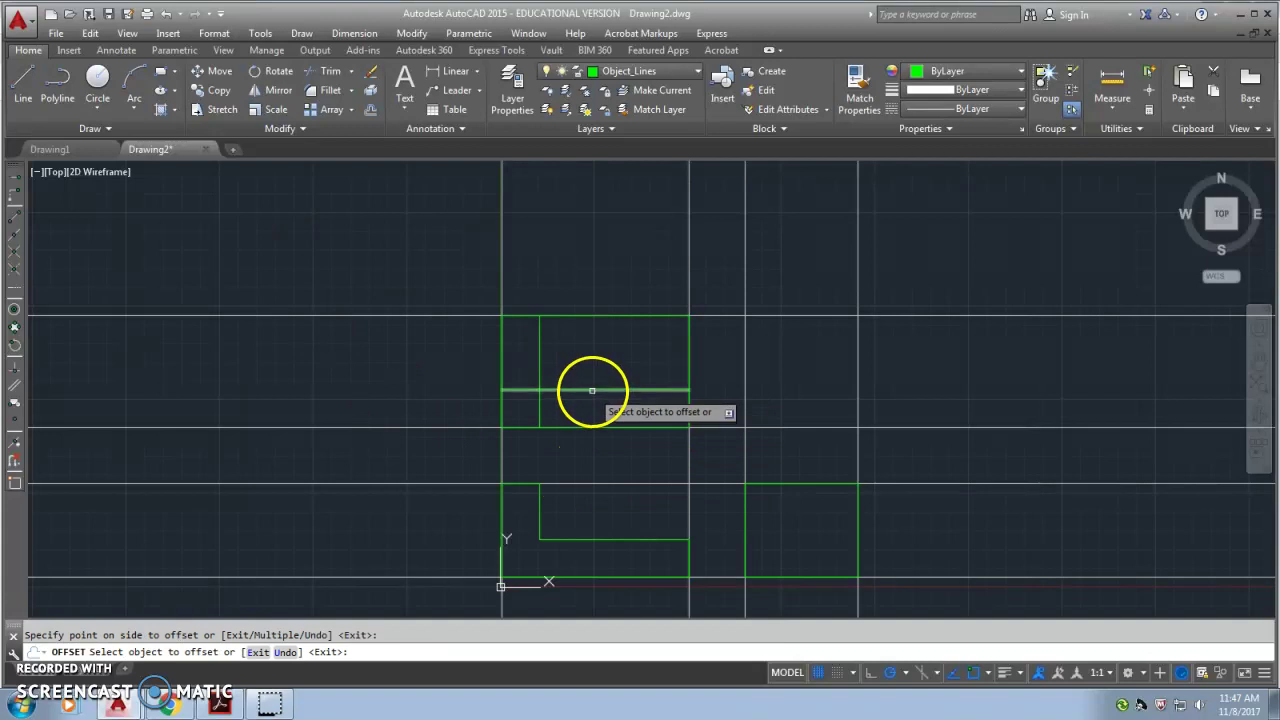
pyautogui.click(592, 391)
pyautogui.click(580, 356)
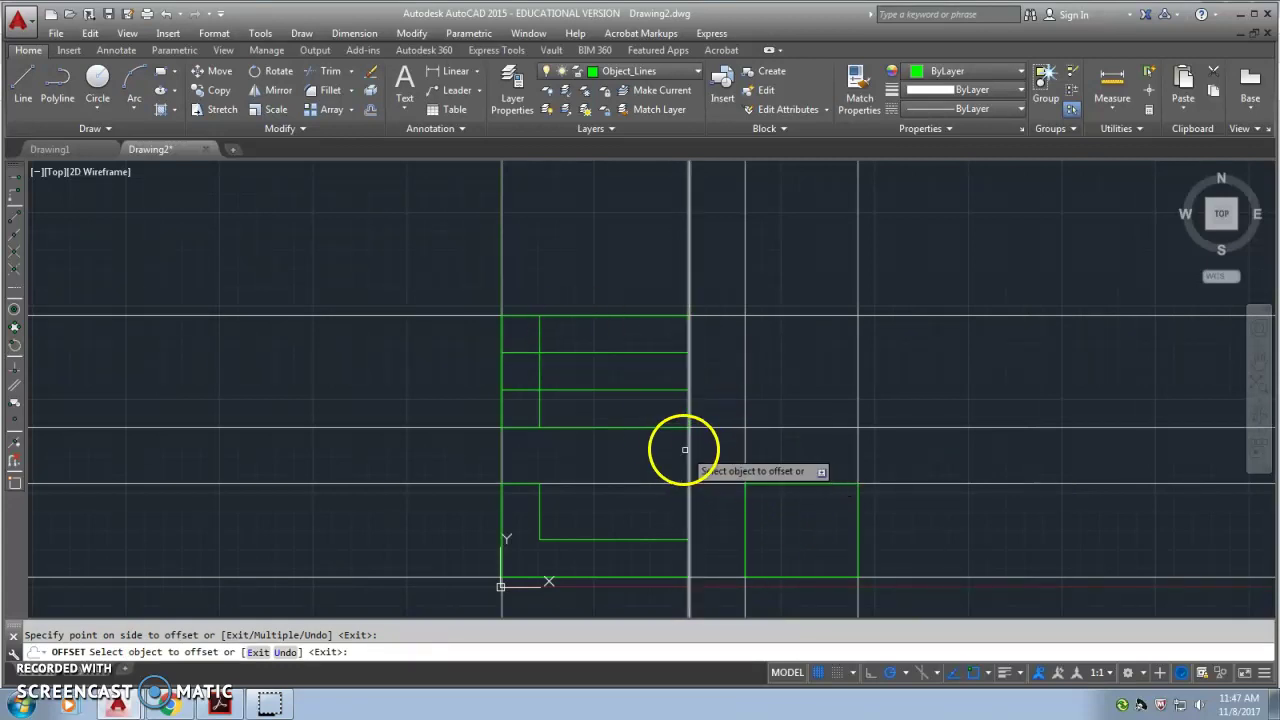
pyautogui.hotkey('alt', 'Tab')
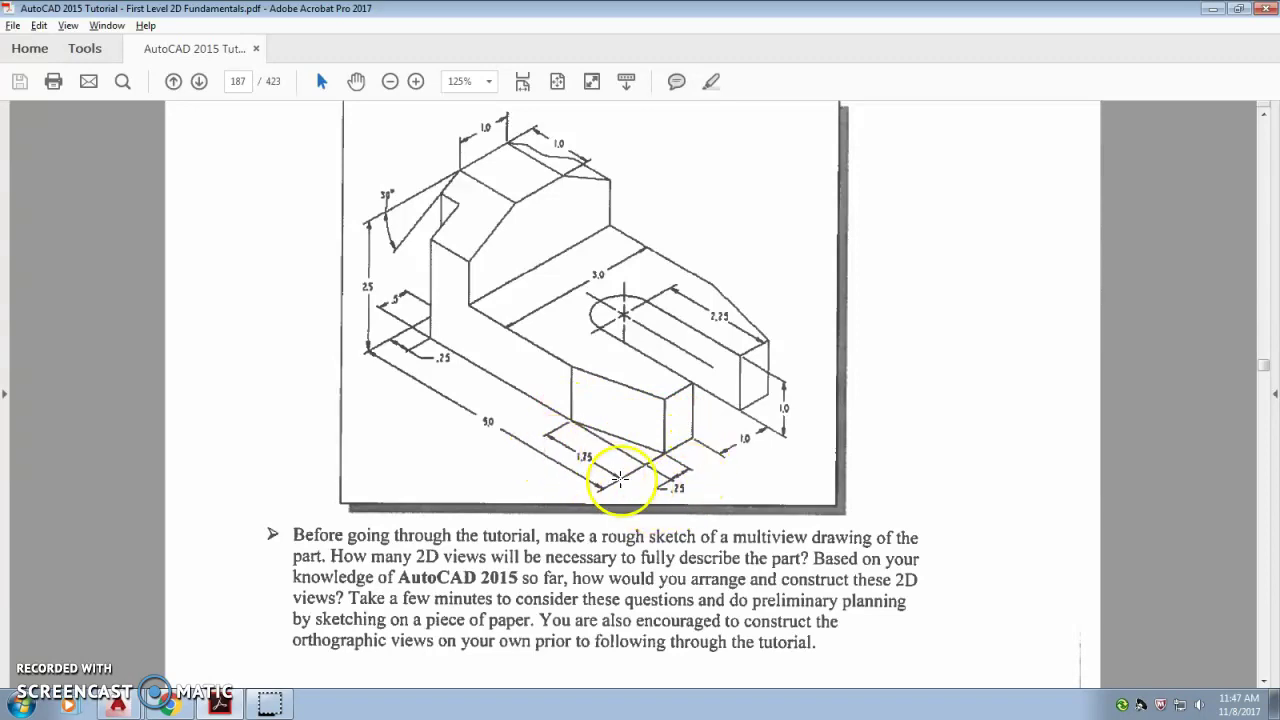
pyautogui.hotkey('alt', 'Tab')
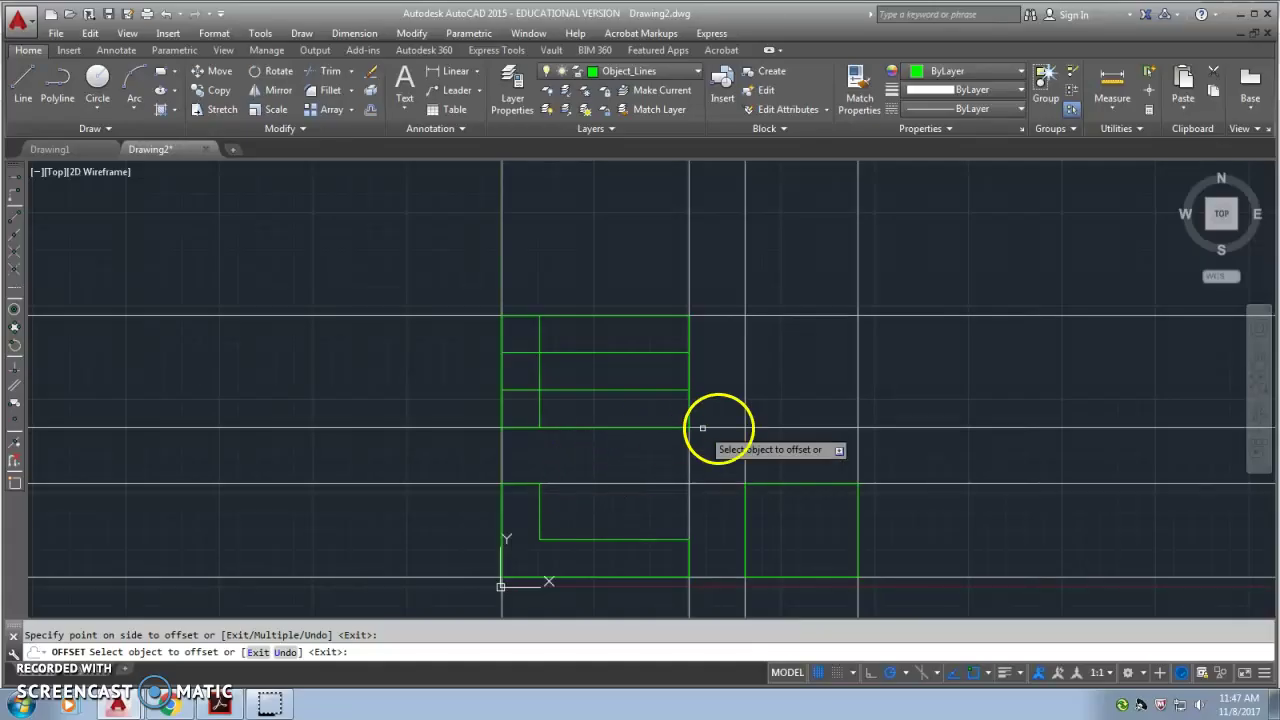
pyautogui.scroll(2, 700, 449)
# Start a taper line 0.25 below the top view's top-right corner using the From snap
pyautogui.moveTo(701, 448); pyautogui.dragTo(614, 465, button='middle')
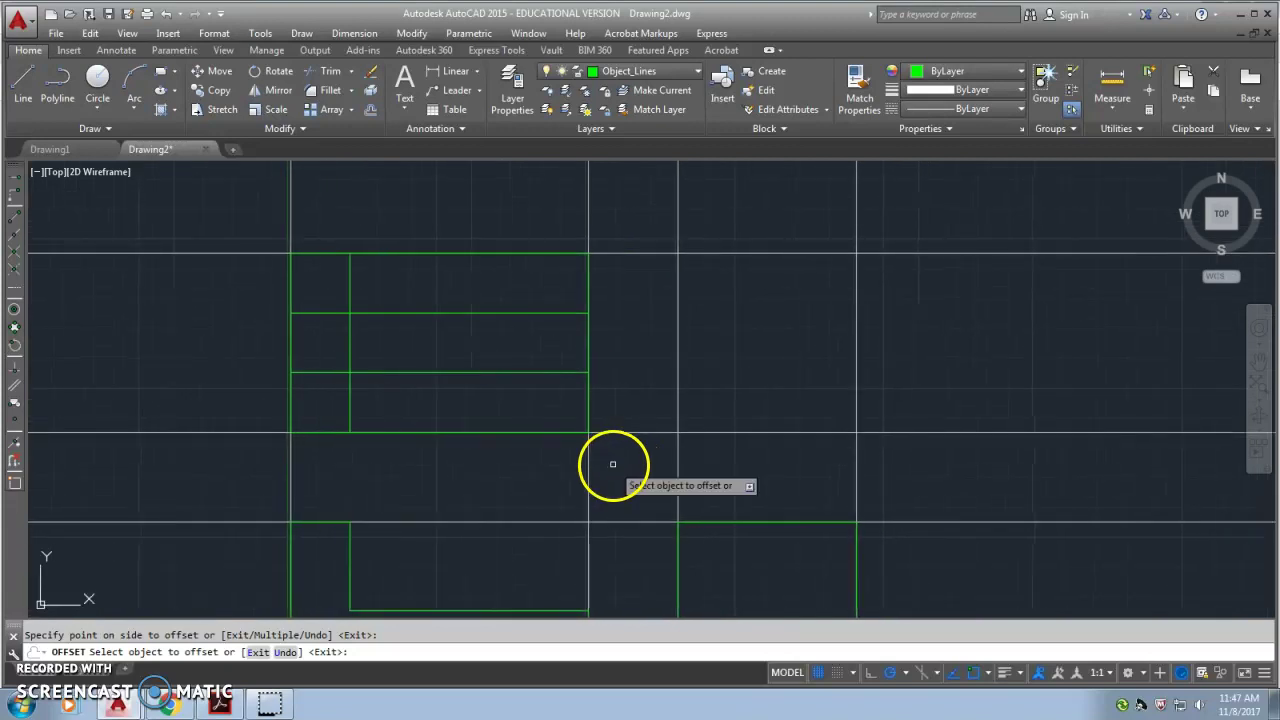
pyautogui.click(23, 80)
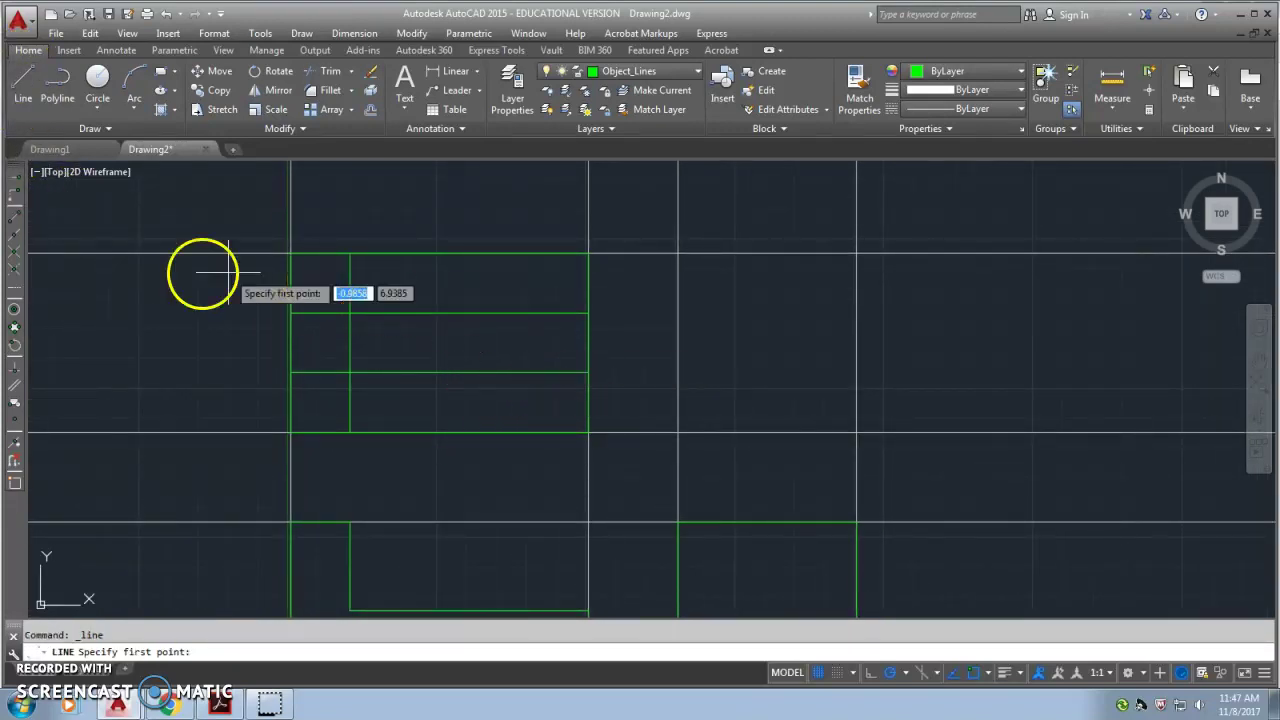
pyautogui.click(17, 199)
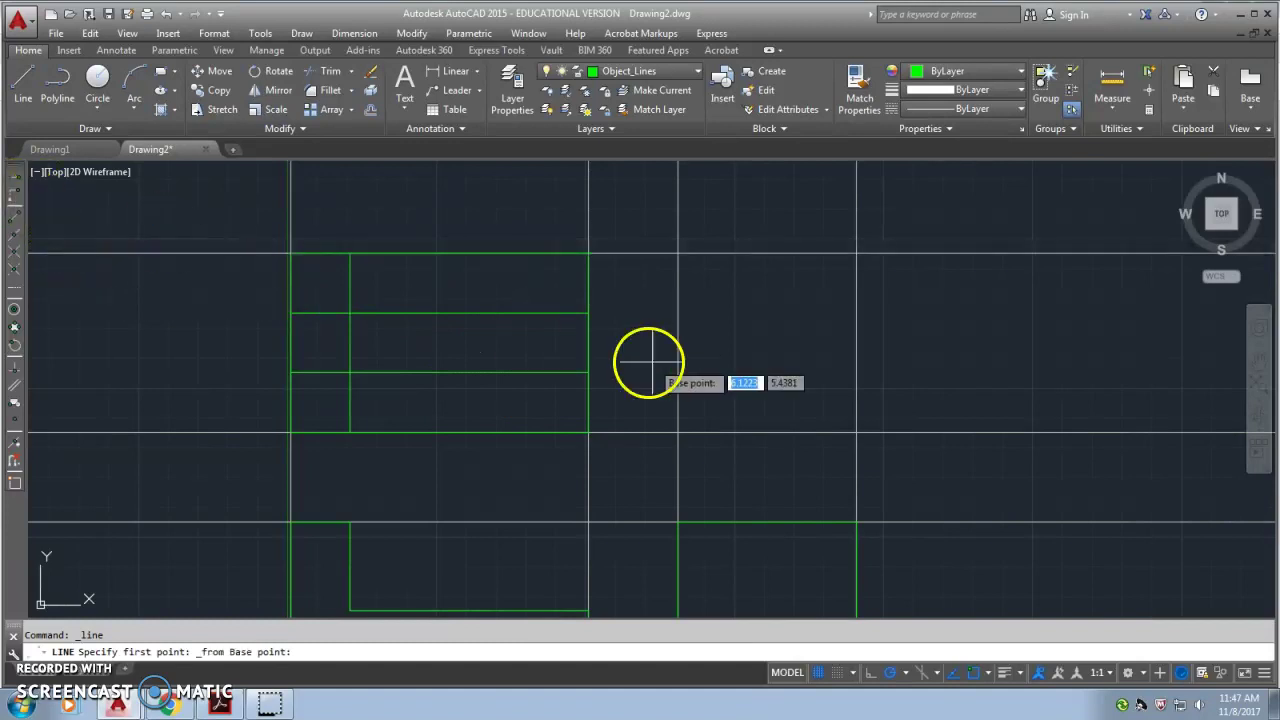
pyautogui.click(589, 254)
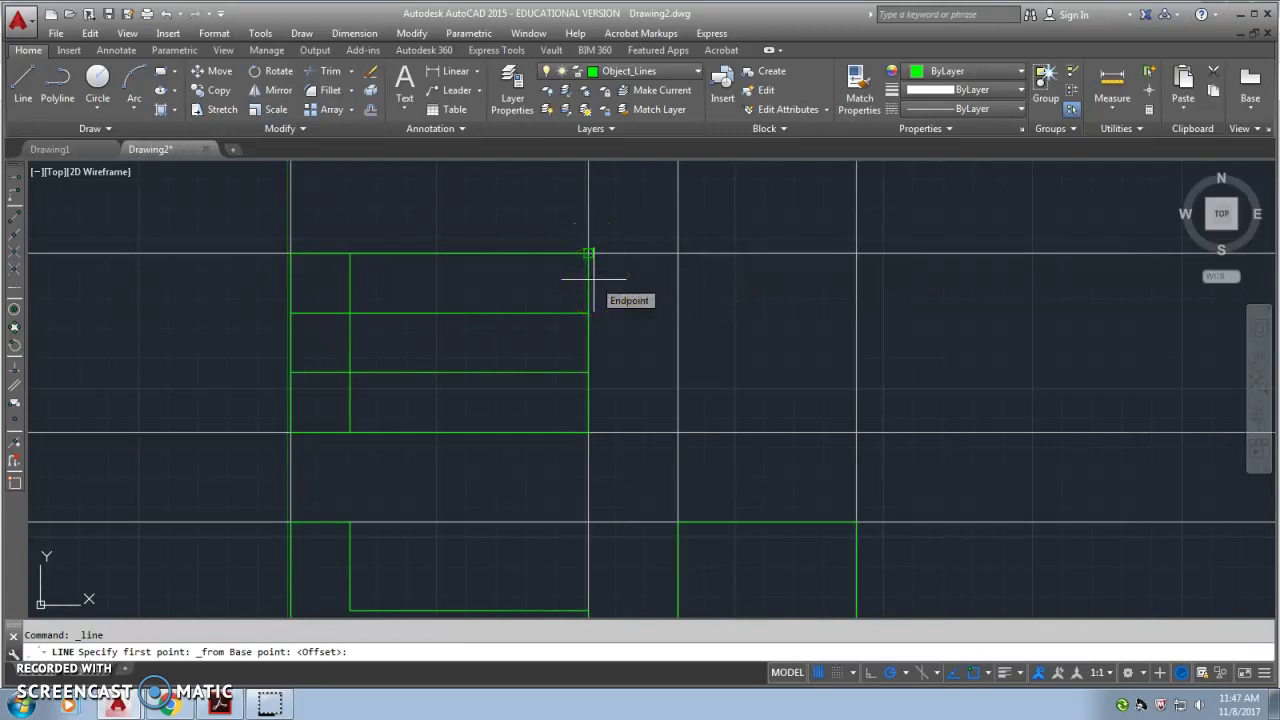
pyautogui.middleClick(594, 280)
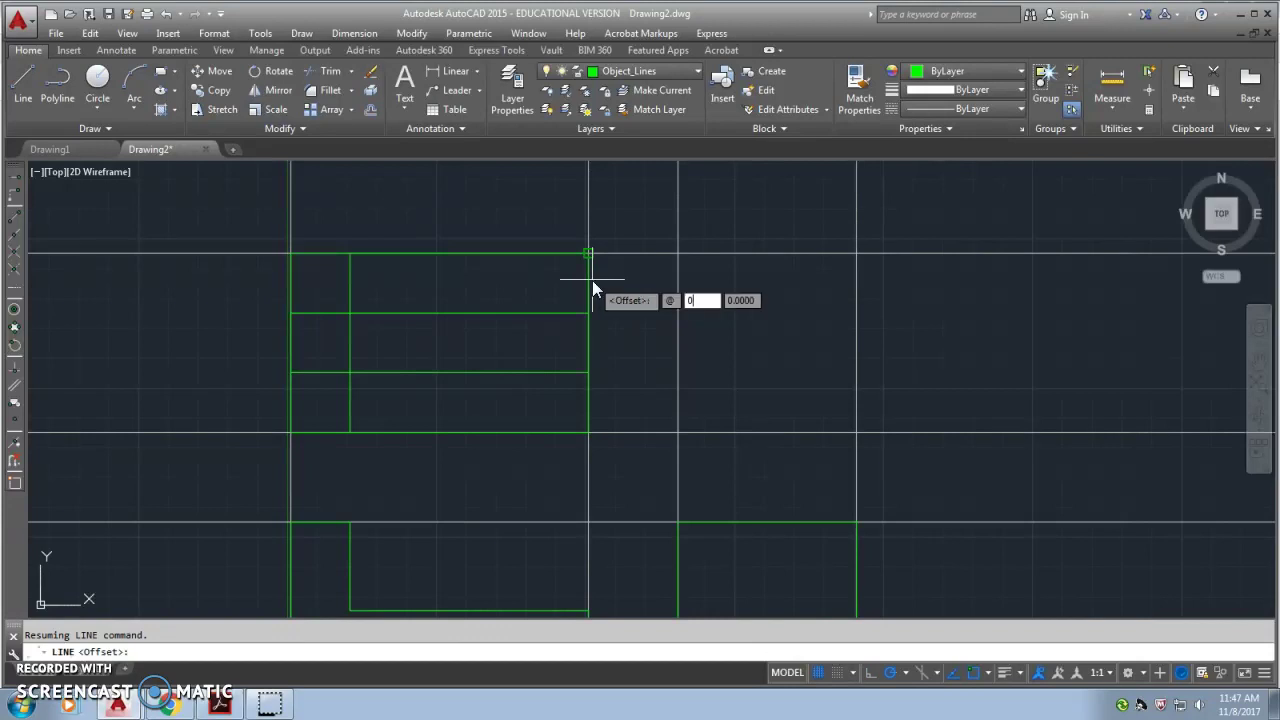
pyautogui.press('Tab')
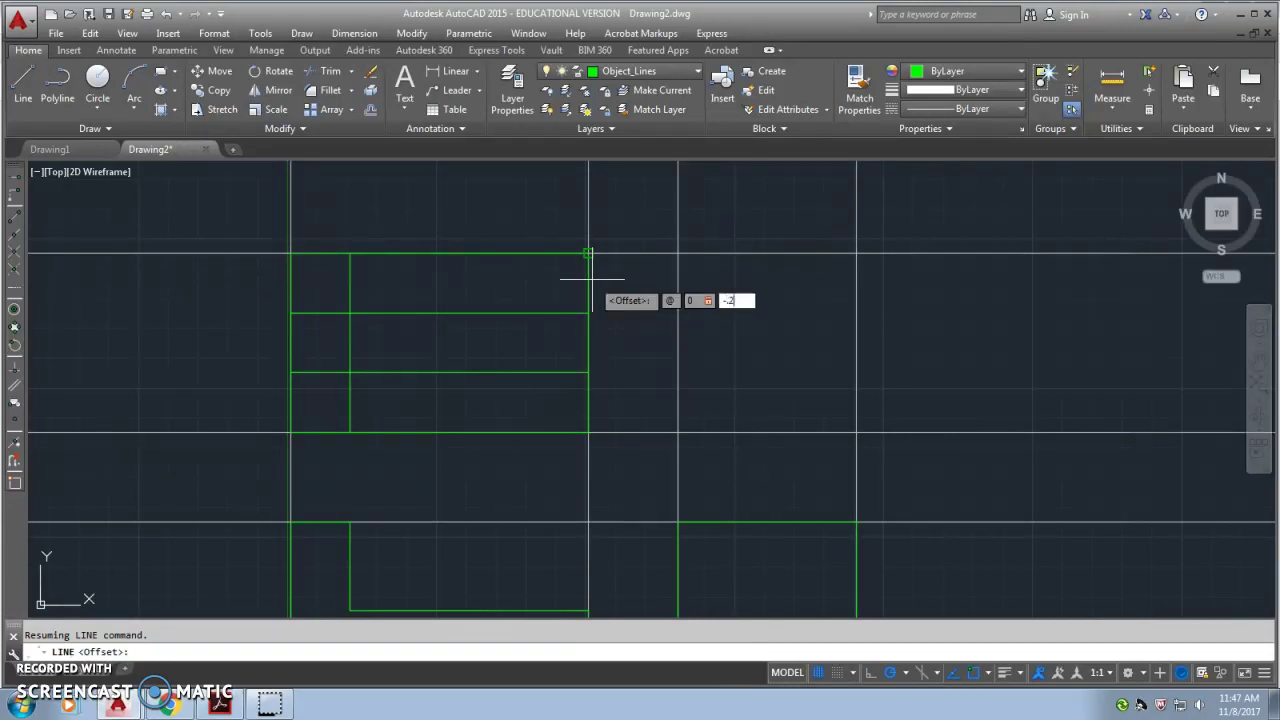
pyautogui.write('-.25')
pyautogui.press('Return')
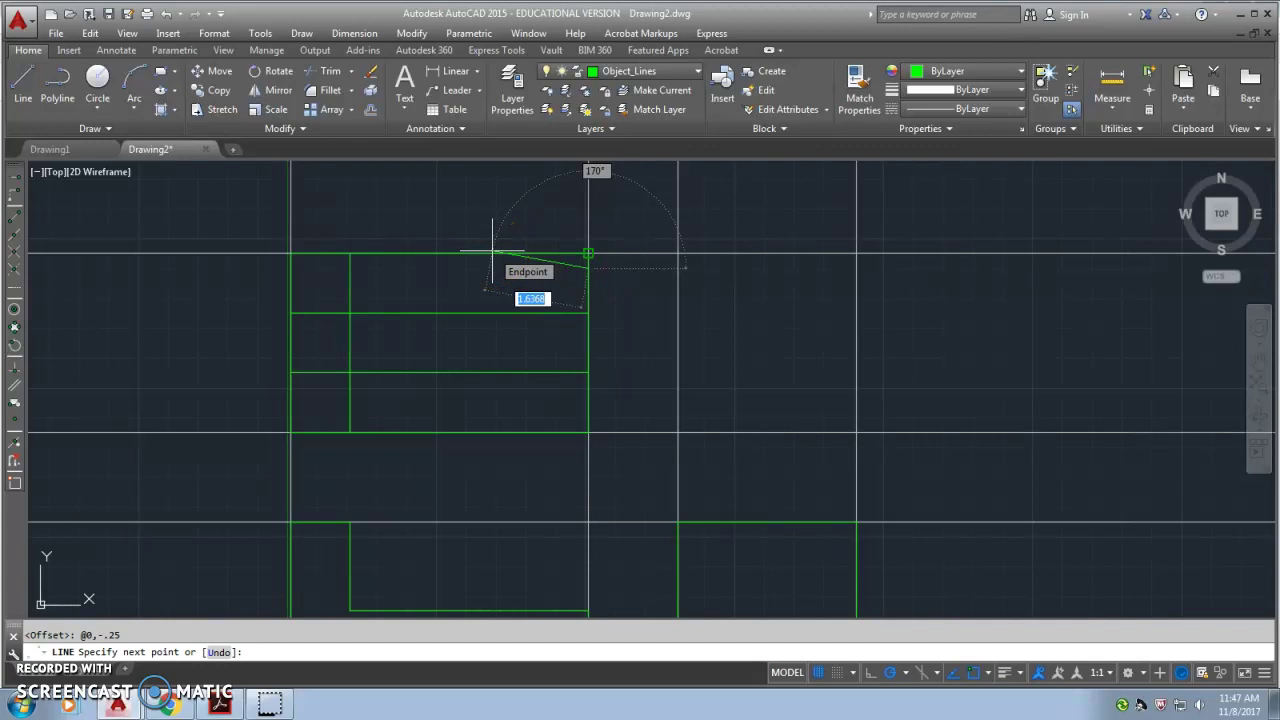
# End the taper line 1.75 left of that corner, then check the tutorial PDF's dimensions
pyautogui.click(15, 194)
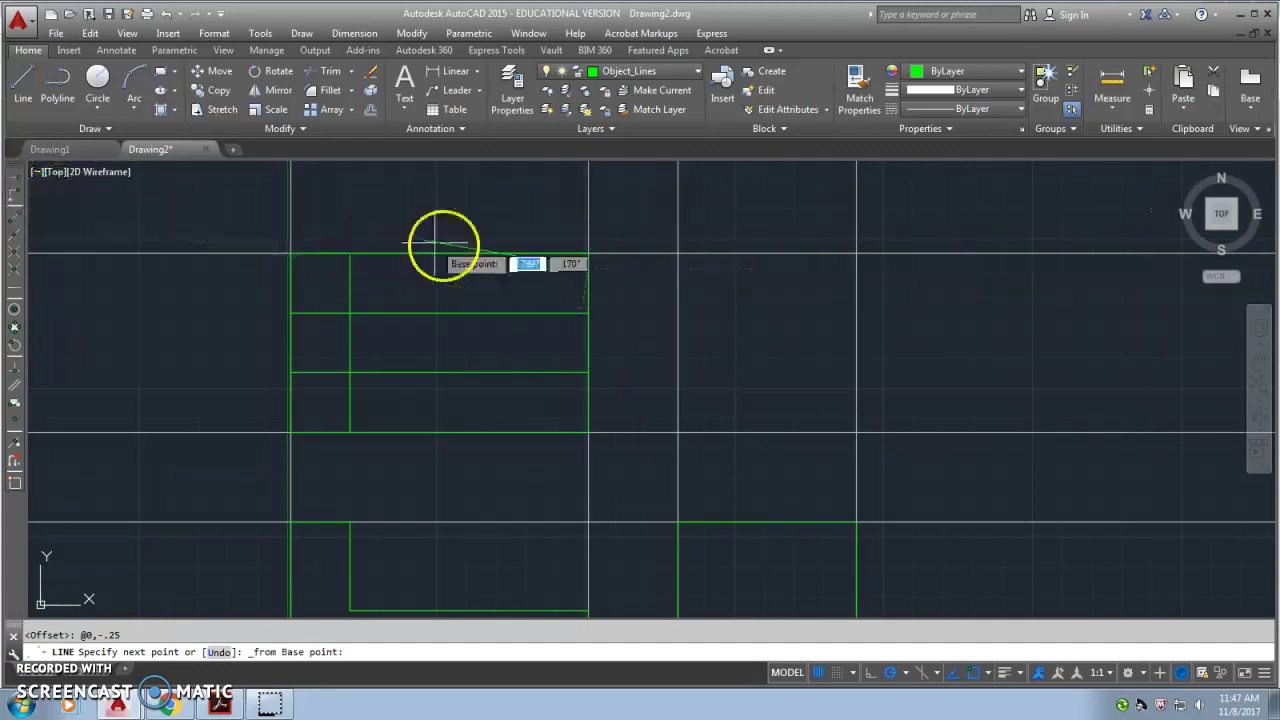
pyautogui.click(506, 254)
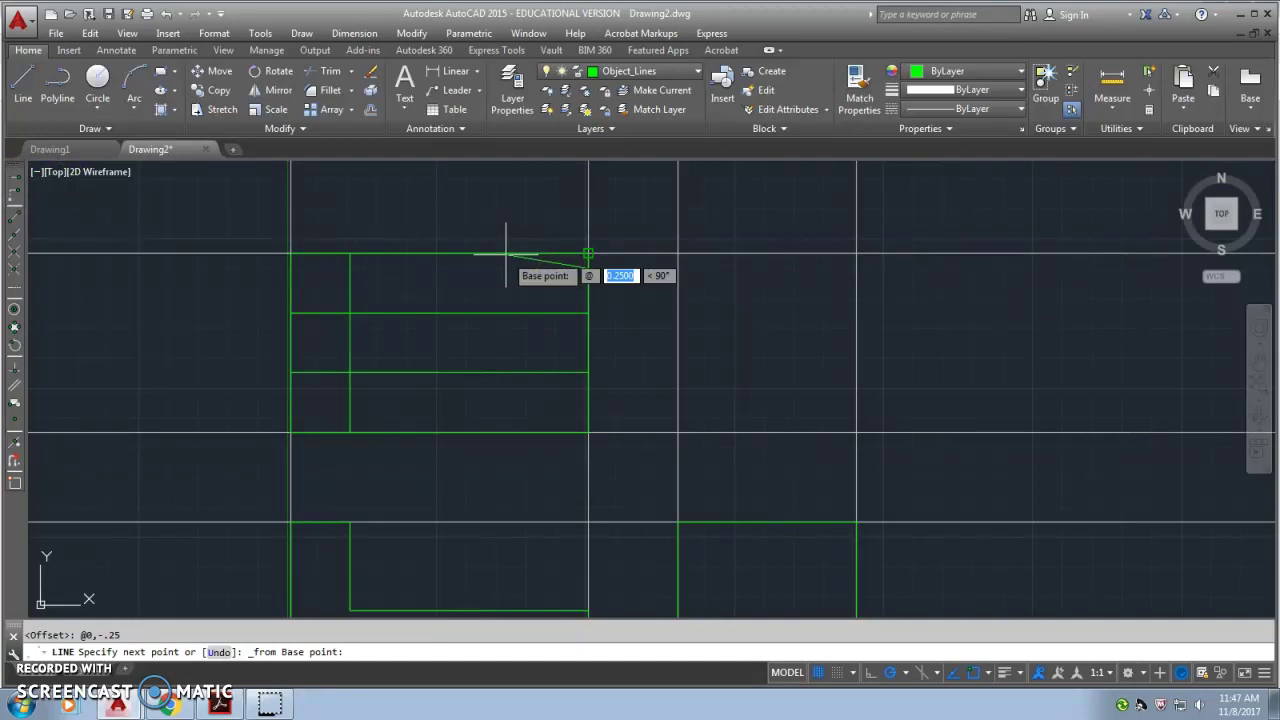
pyautogui.write('-1.75')
pyautogui.press('Tab')
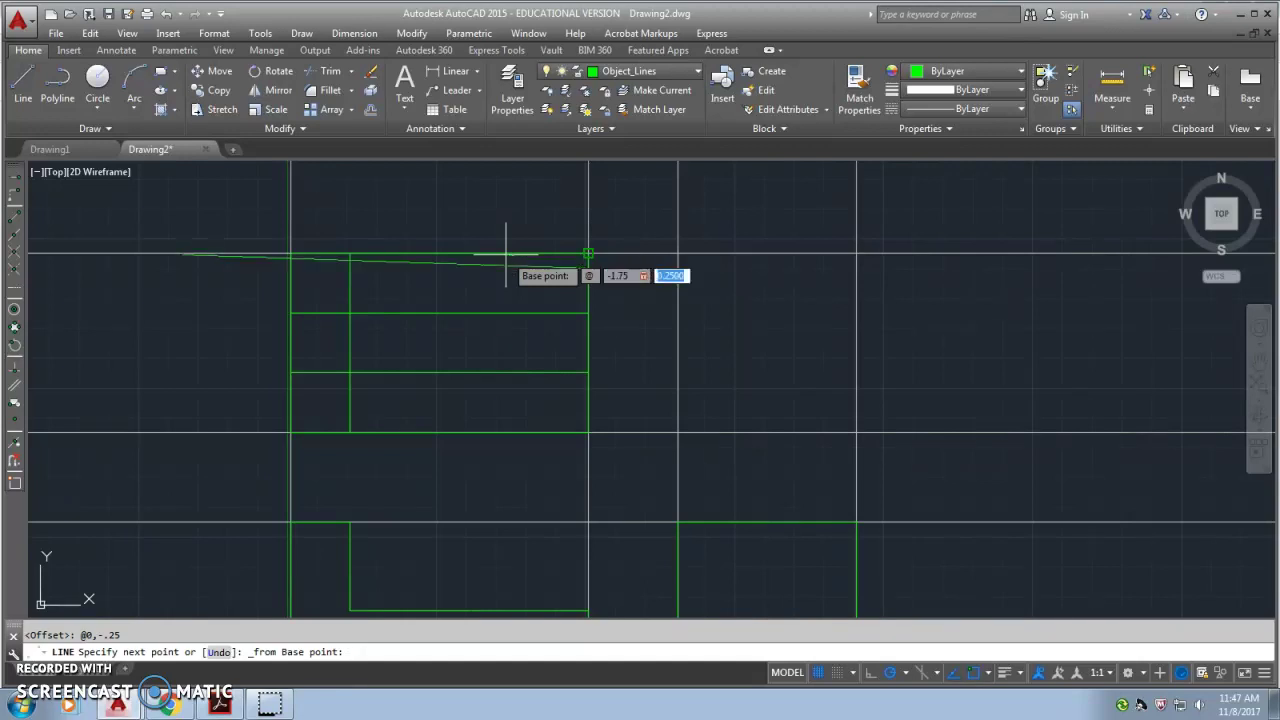
pyautogui.write('0')
pyautogui.press('Return')
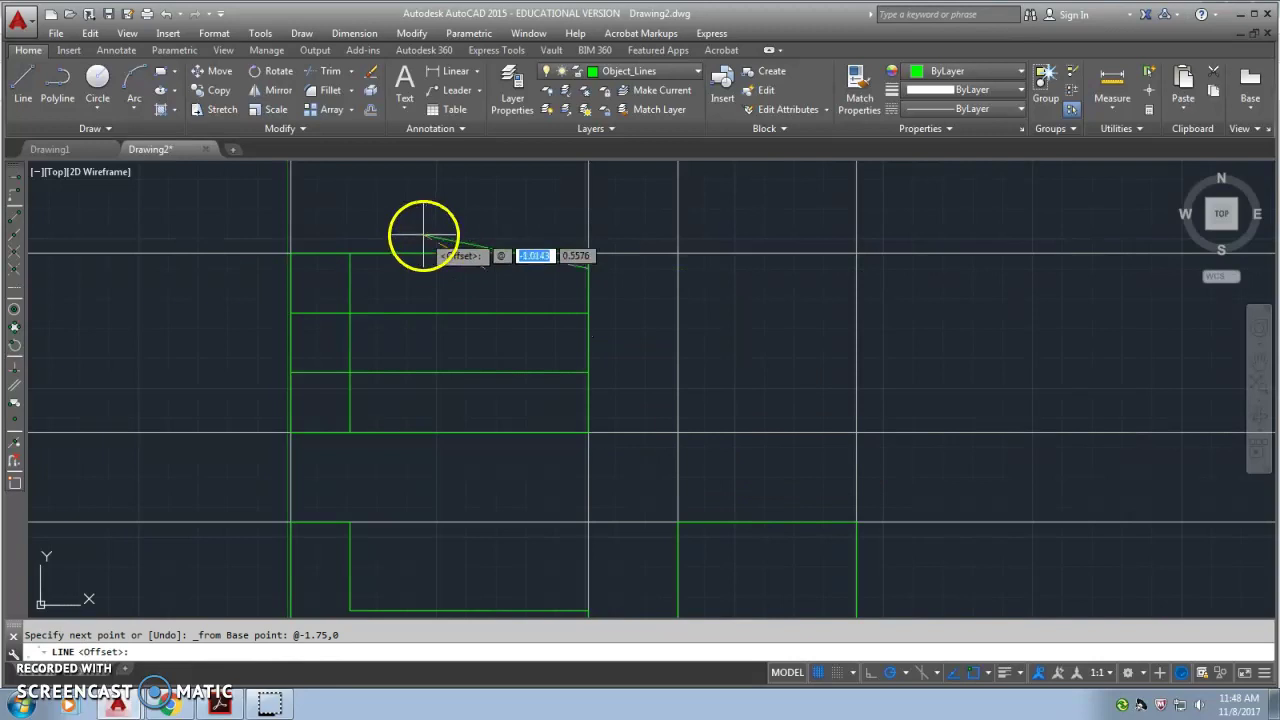
pyautogui.press('Return')
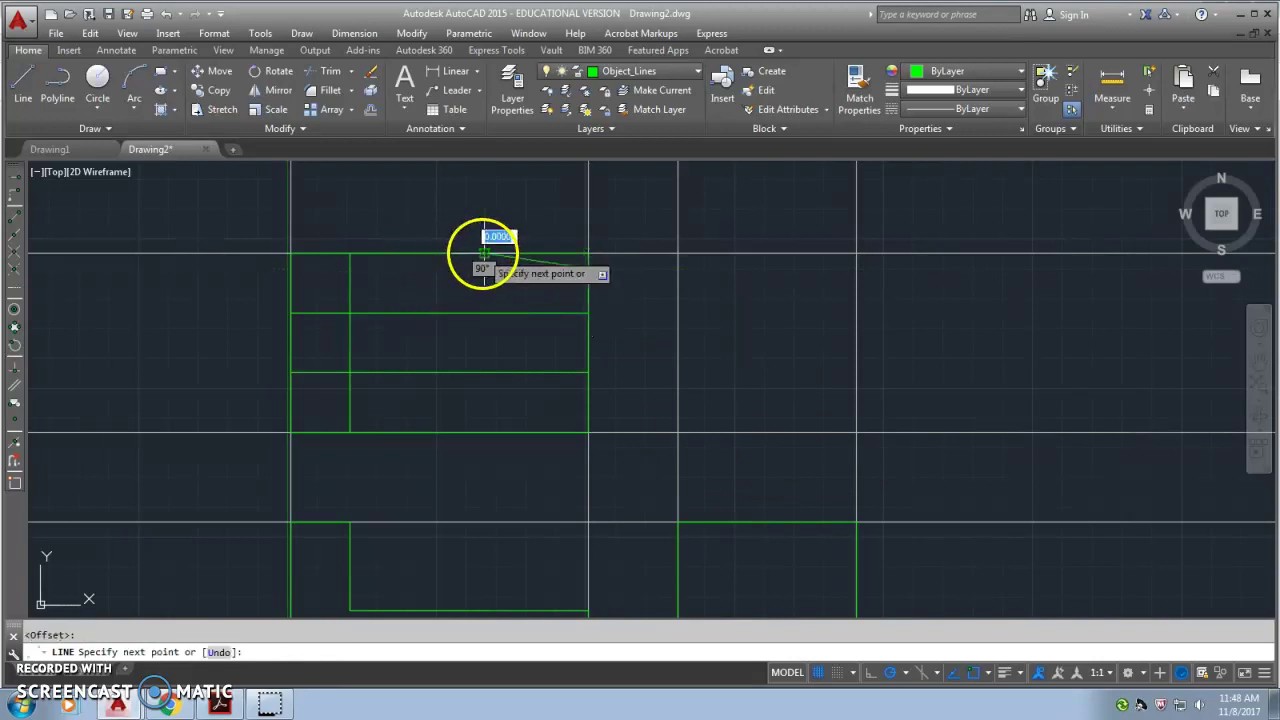
pyautogui.press('Escape')
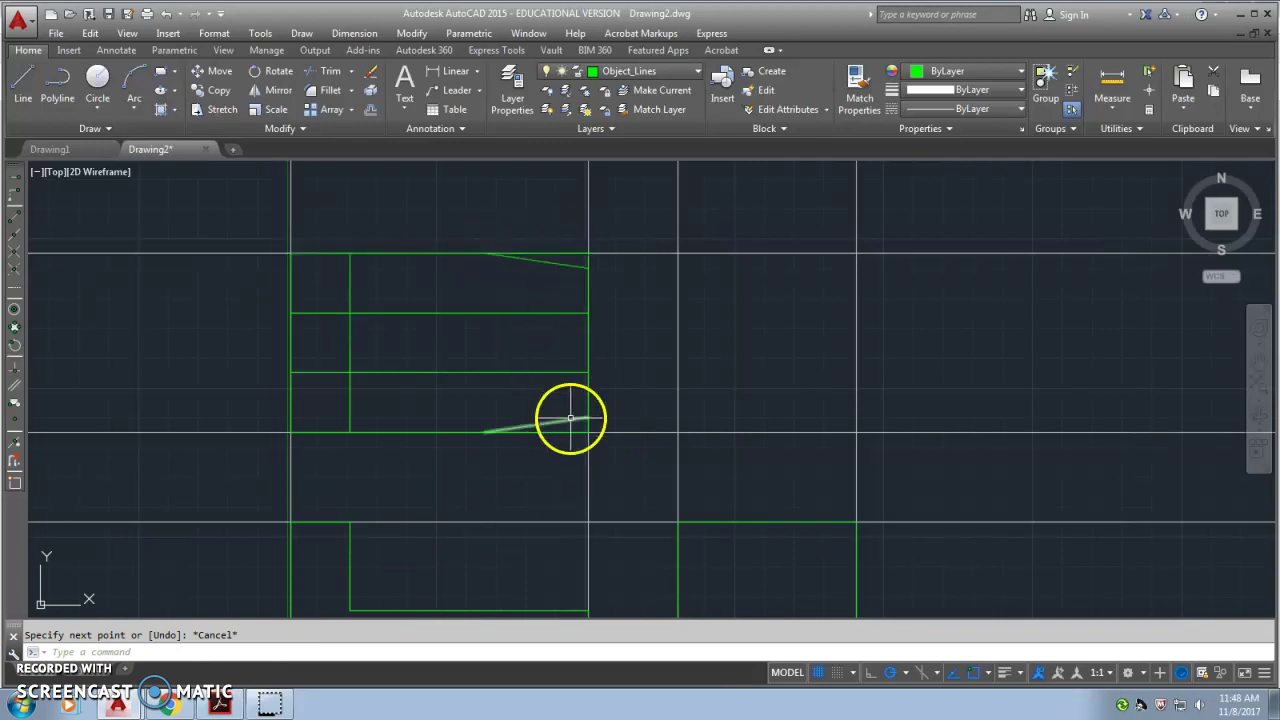
pyautogui.hotkey('alt', 'Tab')
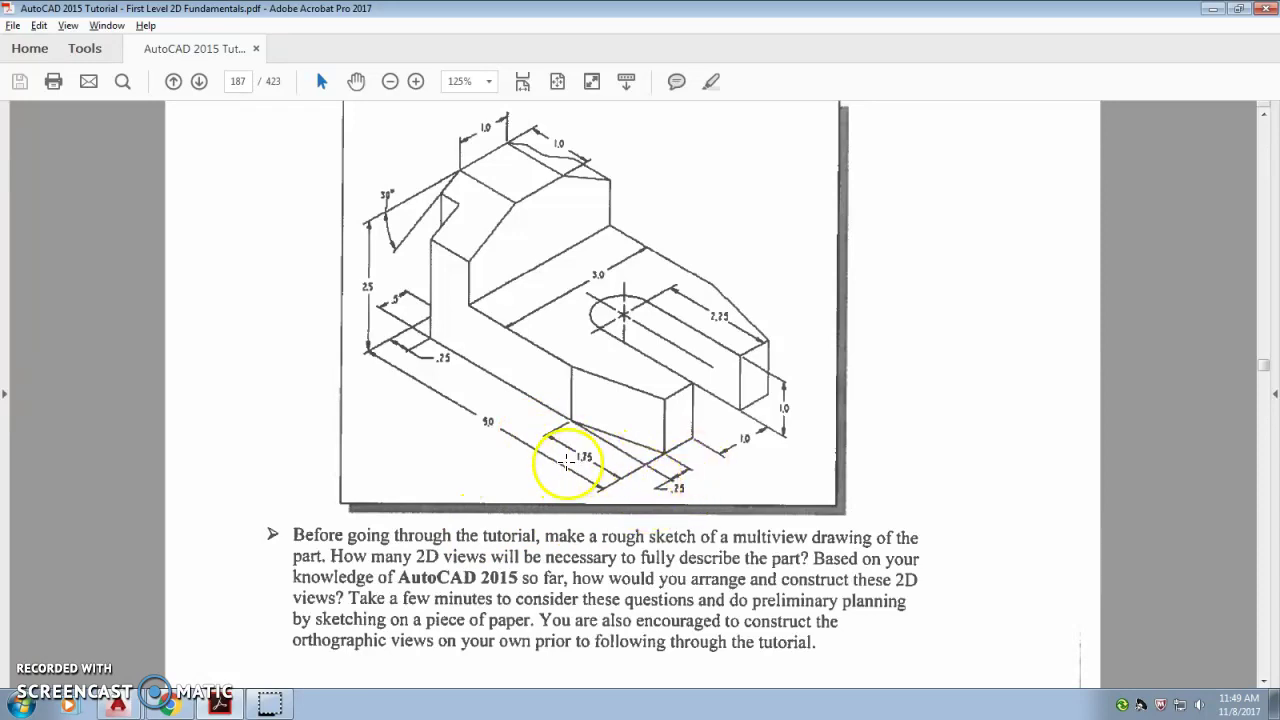
pyautogui.hotkey('alt', 'Tab')
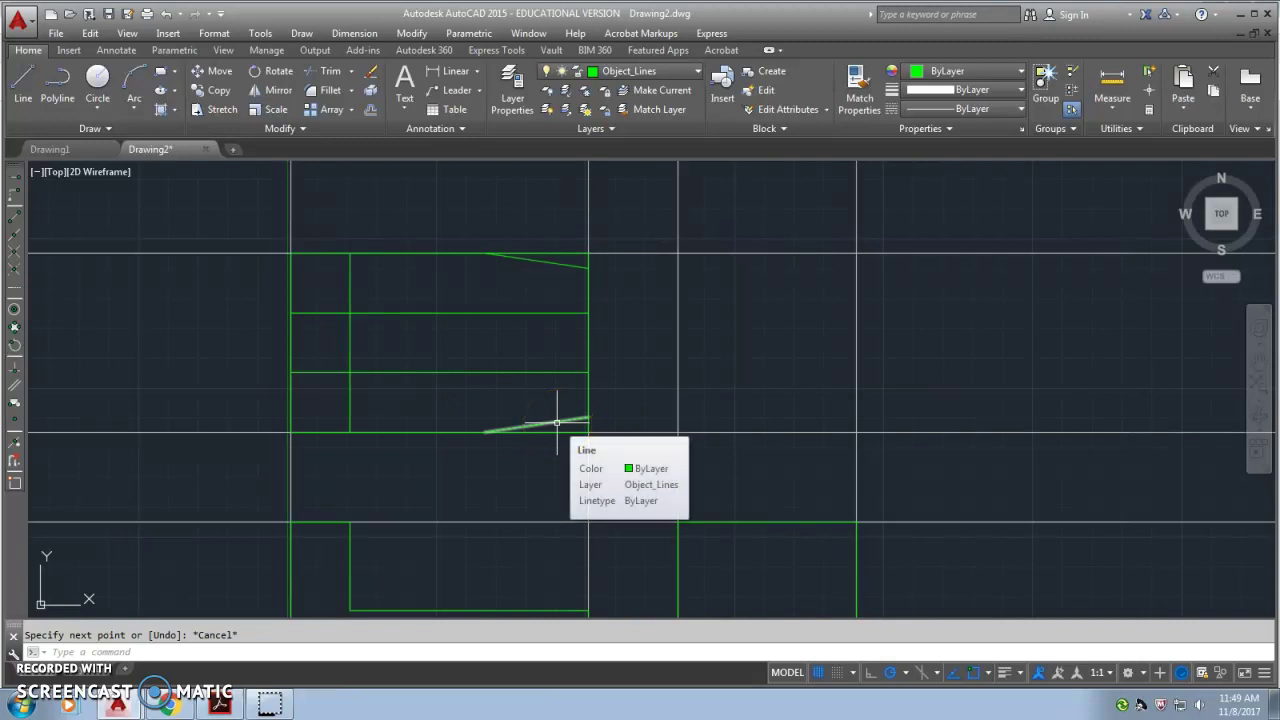
# Trim the upper and lower corner stubs beyond the taper lines, then turn lineweight display on
pyautogui.write('tr')
pyautogui.press('Return')
pyautogui.click(614, 471)
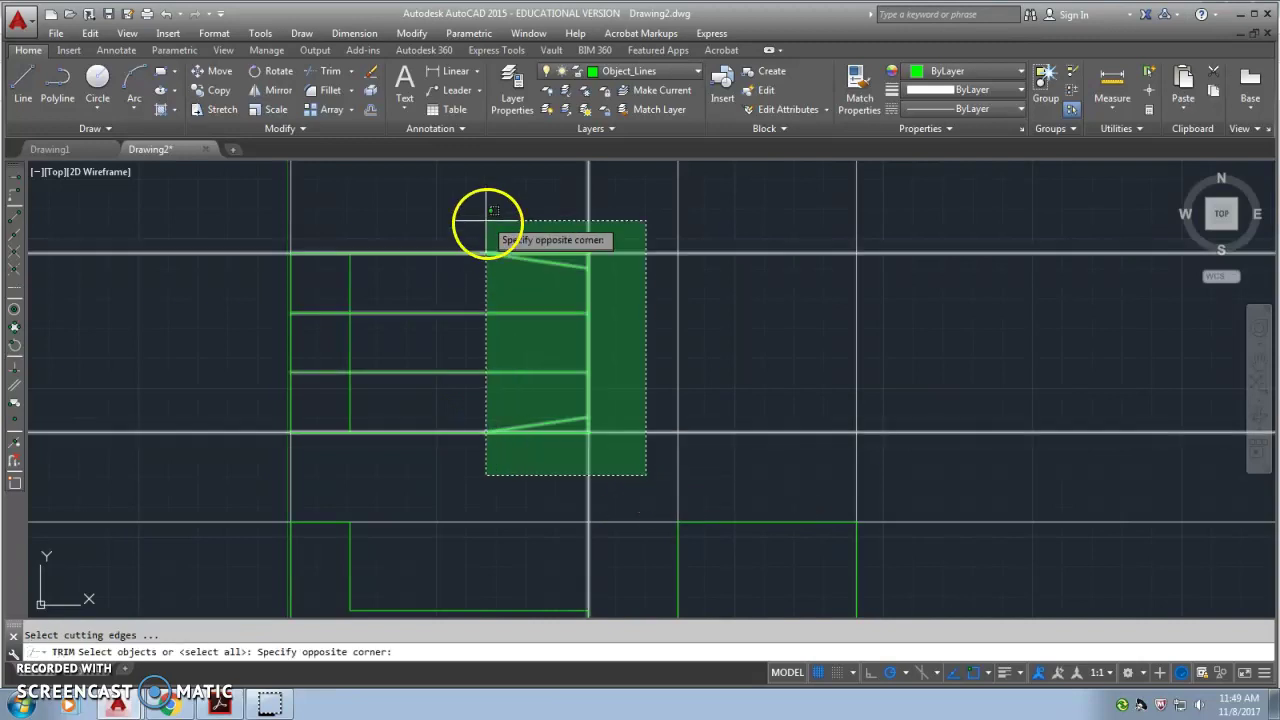
pyautogui.click(457, 208)
pyautogui.press('Return')
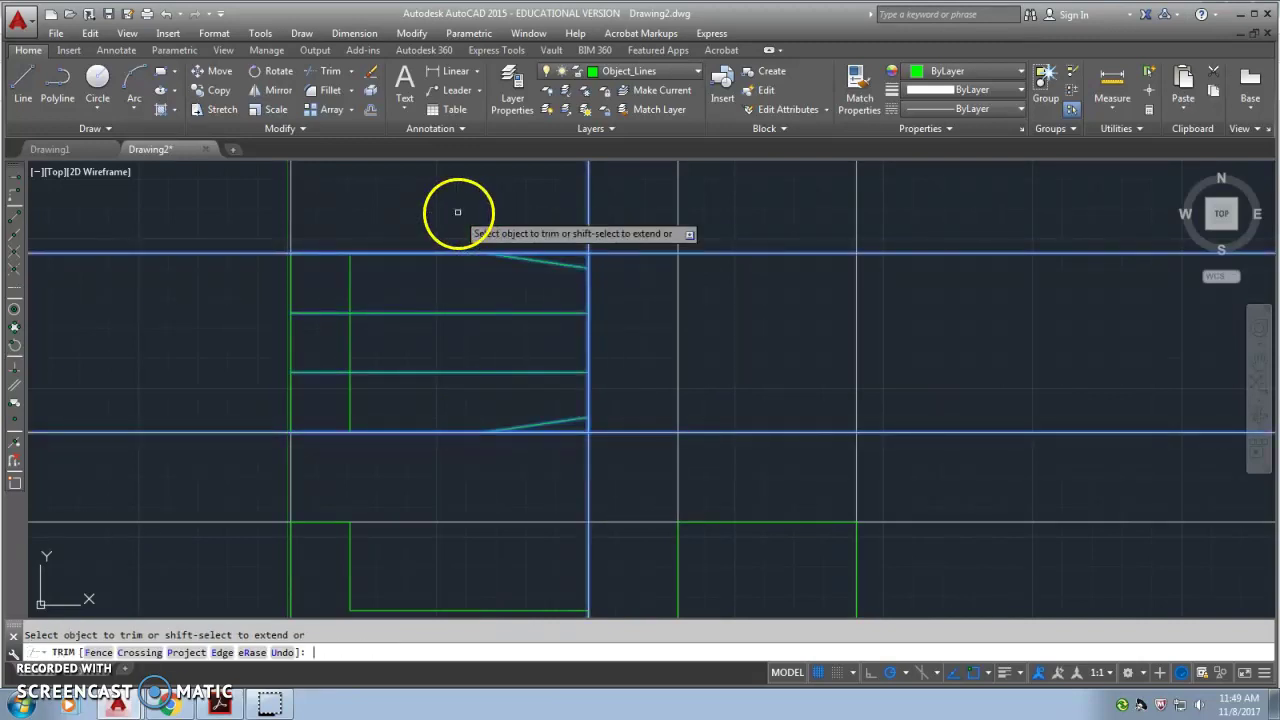
pyautogui.click(588, 259)
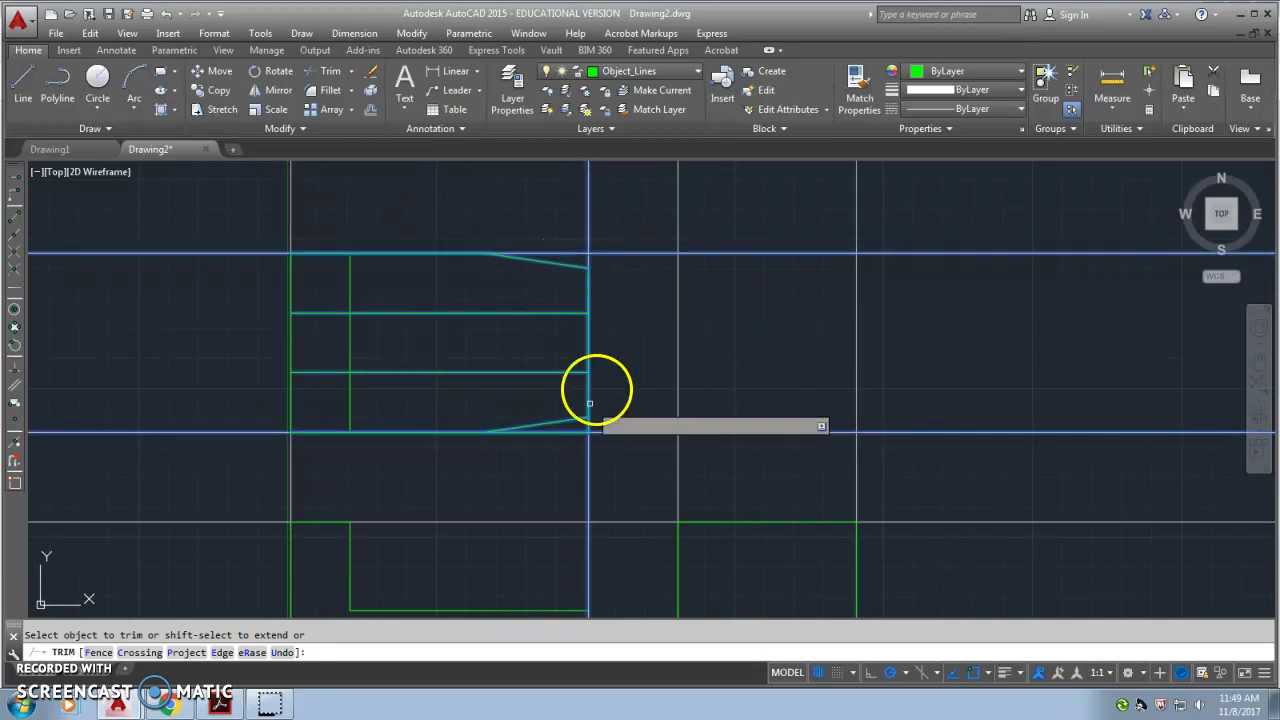
pyautogui.click(556, 435)
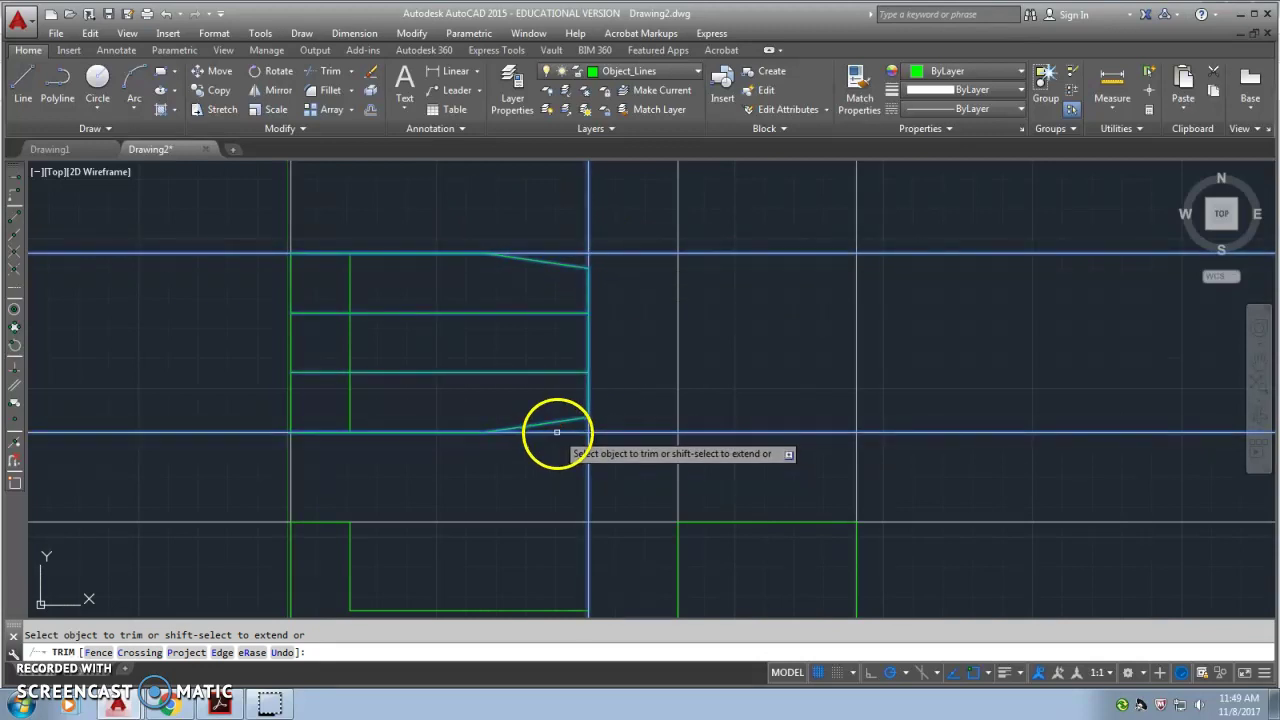
pyautogui.press('Escape')
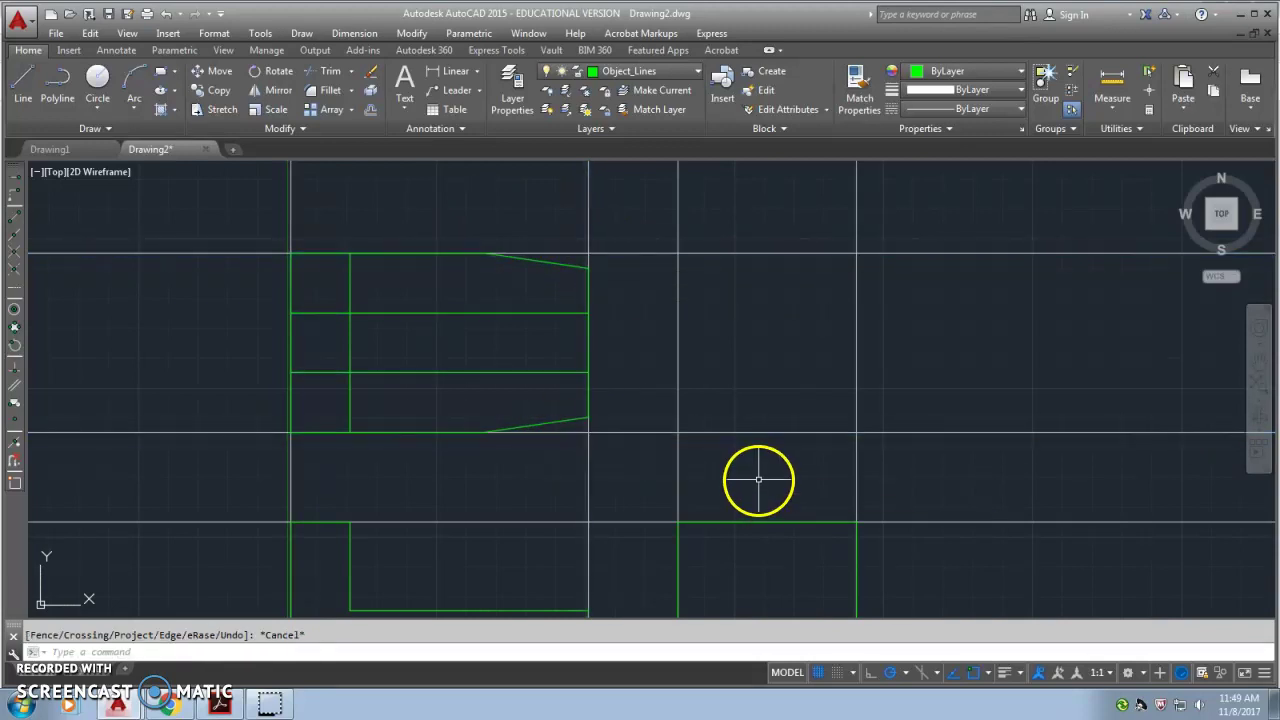
pyautogui.click(1003, 674)
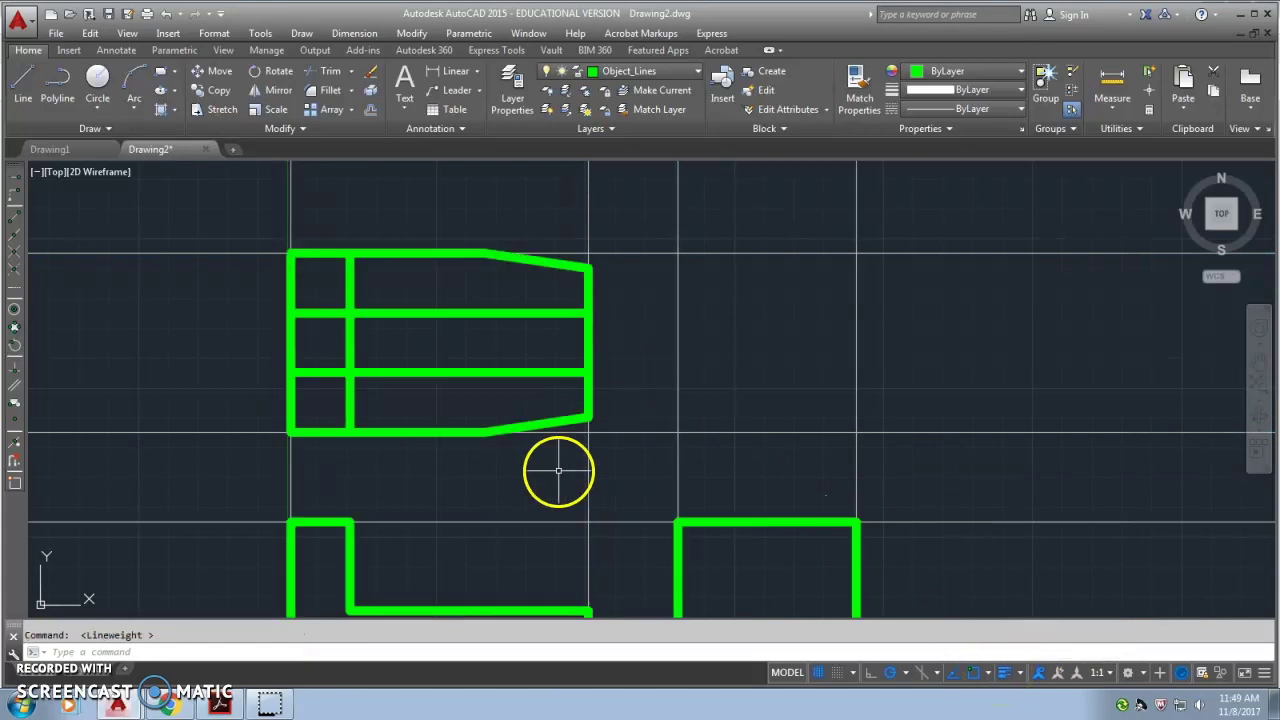
pyautogui.moveTo(557, 466); pyautogui.dragTo(616, 493, button='middle')
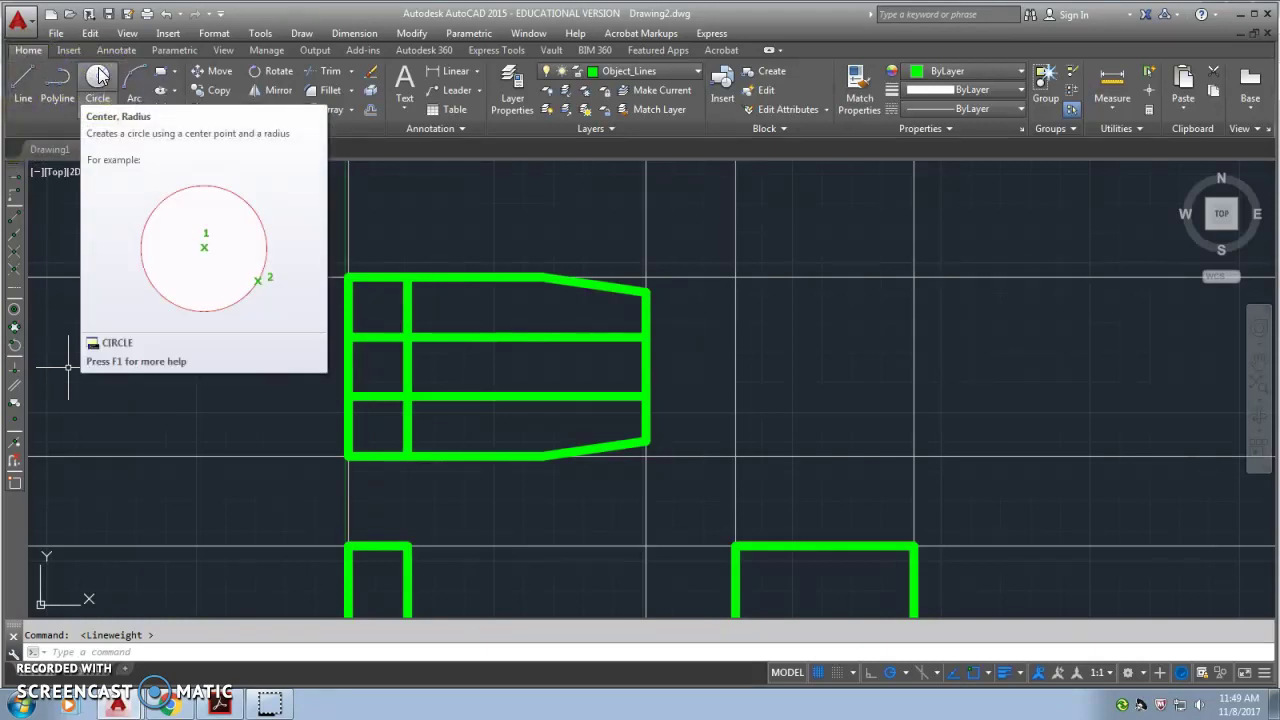
# Draw a diameter-1 circle centred at @-2.25,-1.5 from the top view's top-right corner
pyautogui.click(96, 102)
pyautogui.click(114, 166)
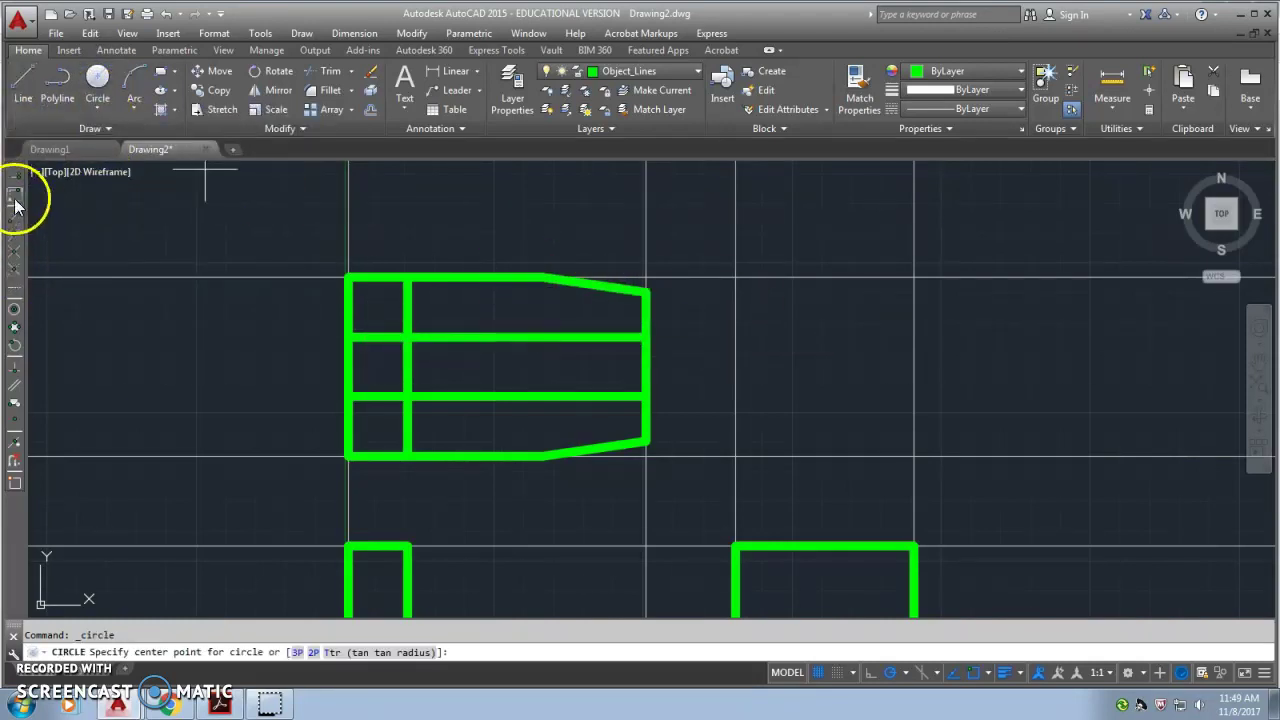
pyautogui.click(15, 205)
pyautogui.click(634, 271)
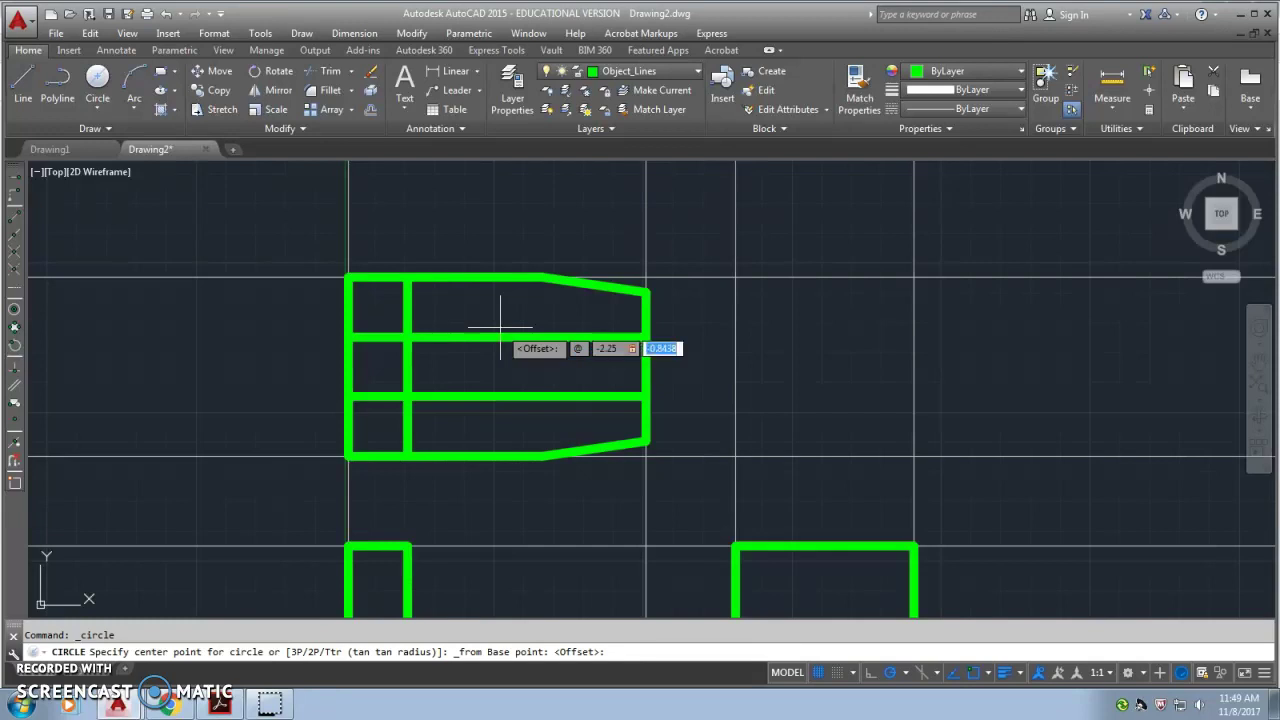
pyautogui.write('-2.25,-1.5')
pyautogui.press('Return')
pyautogui.click(505, 352)
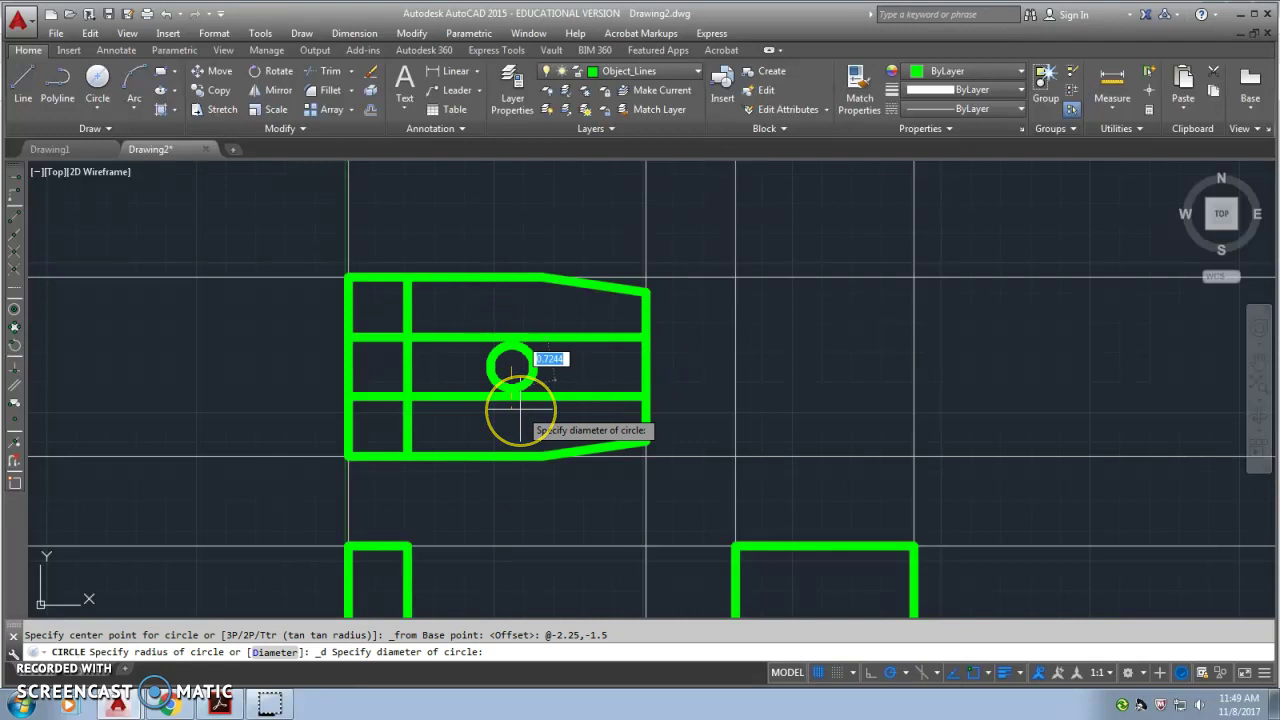
pyautogui.press('Return')
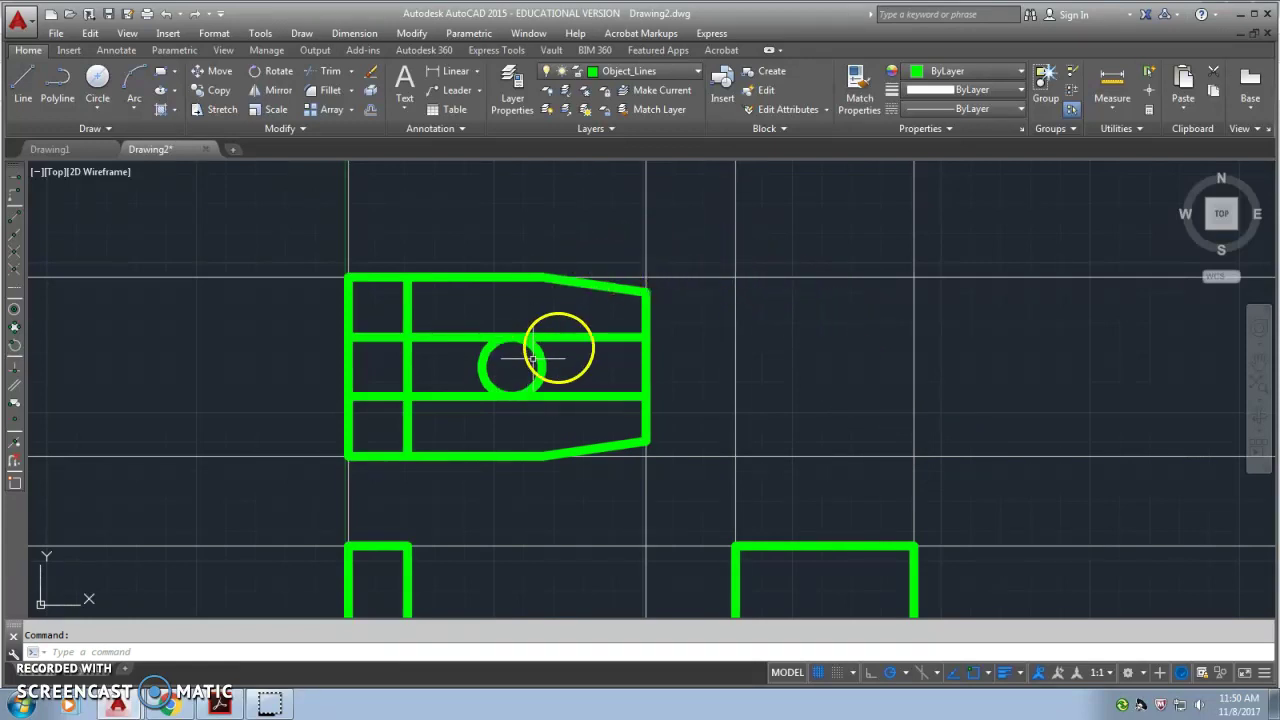
# Trim away the circle's right half, the right-end segment, and lower slot-line pieces left of the arc
pyautogui.write('r')
pyautogui.press('Return')
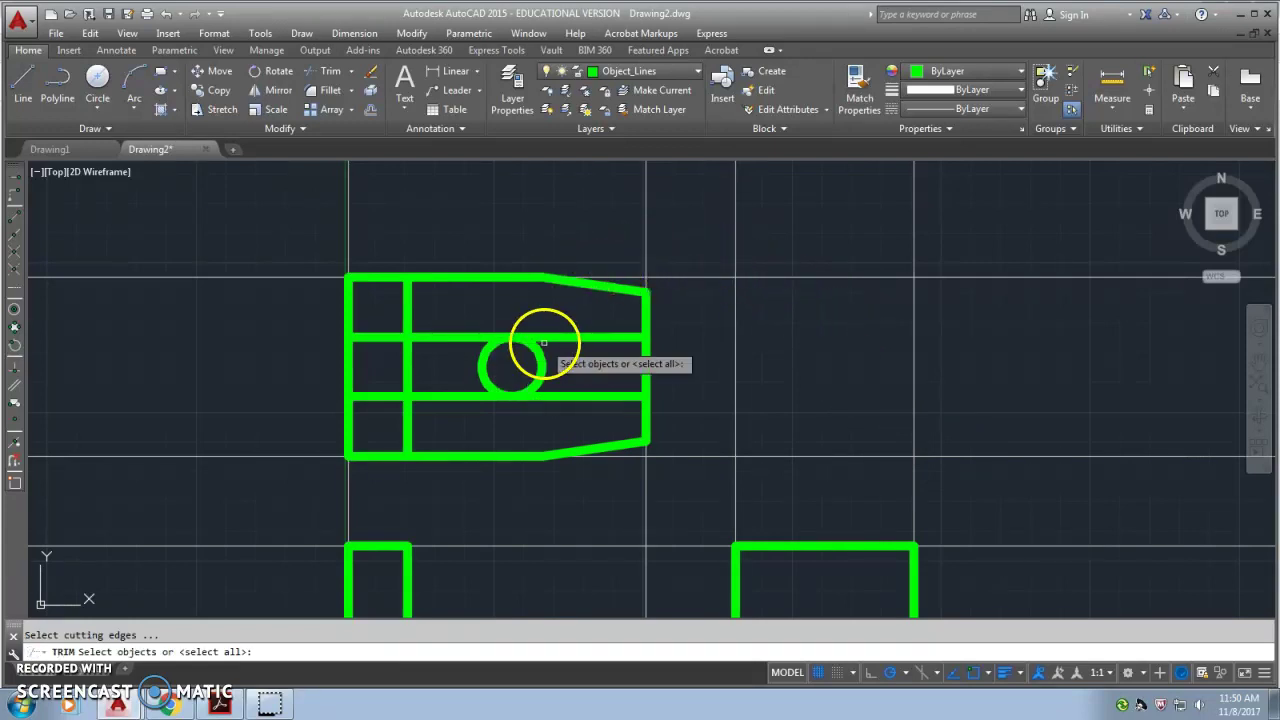
pyautogui.click(676, 418)
pyautogui.click(477, 302)
pyautogui.press('Return')
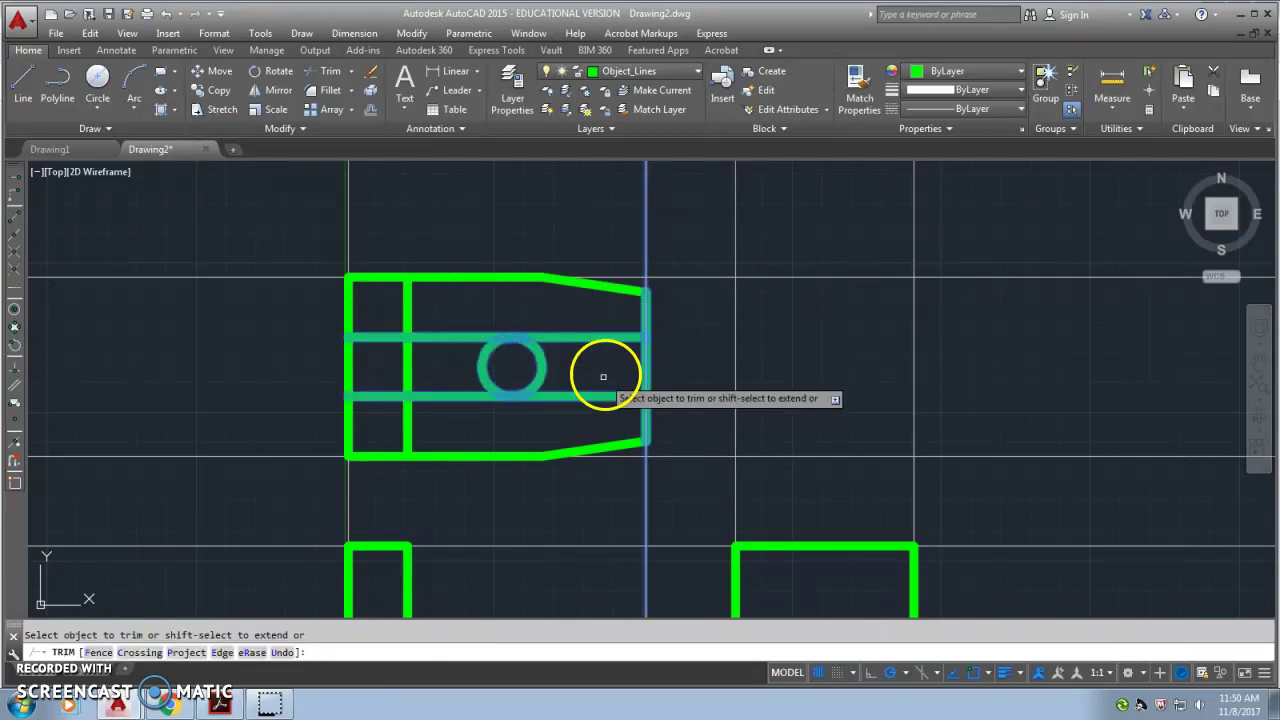
pyautogui.click(544, 370)
pyautogui.click(641, 365)
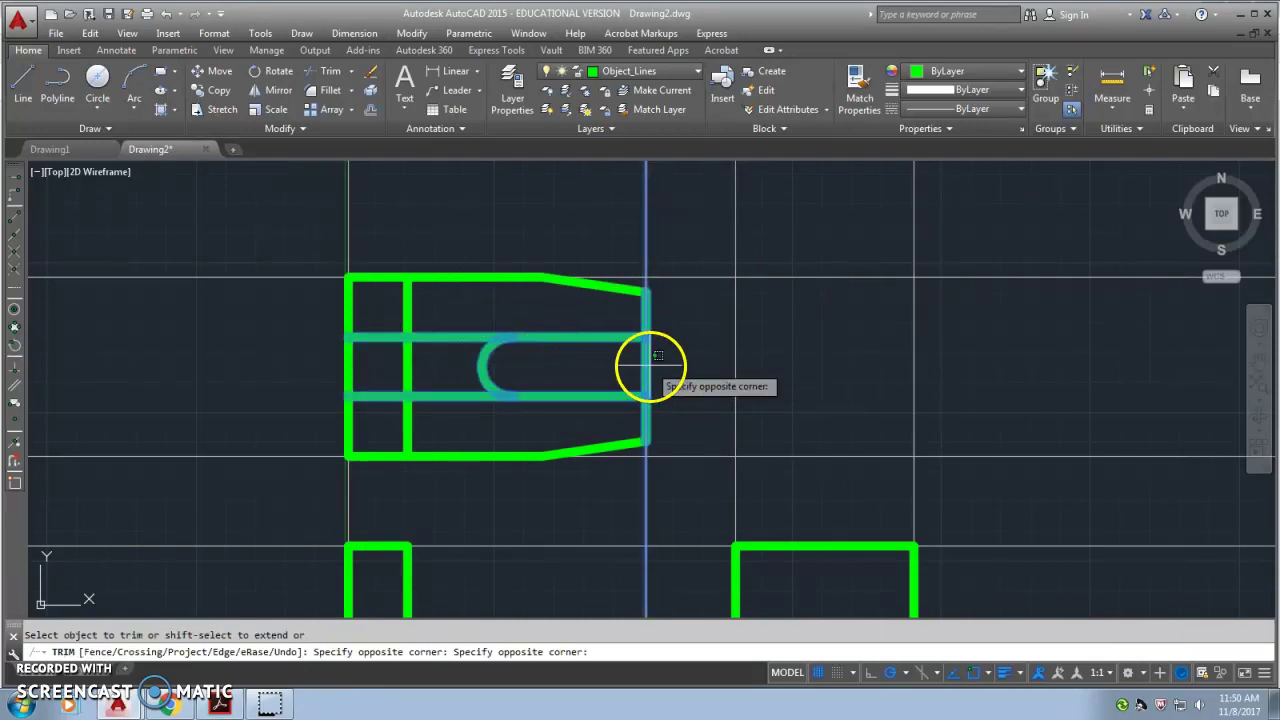
pyautogui.click(641, 365)
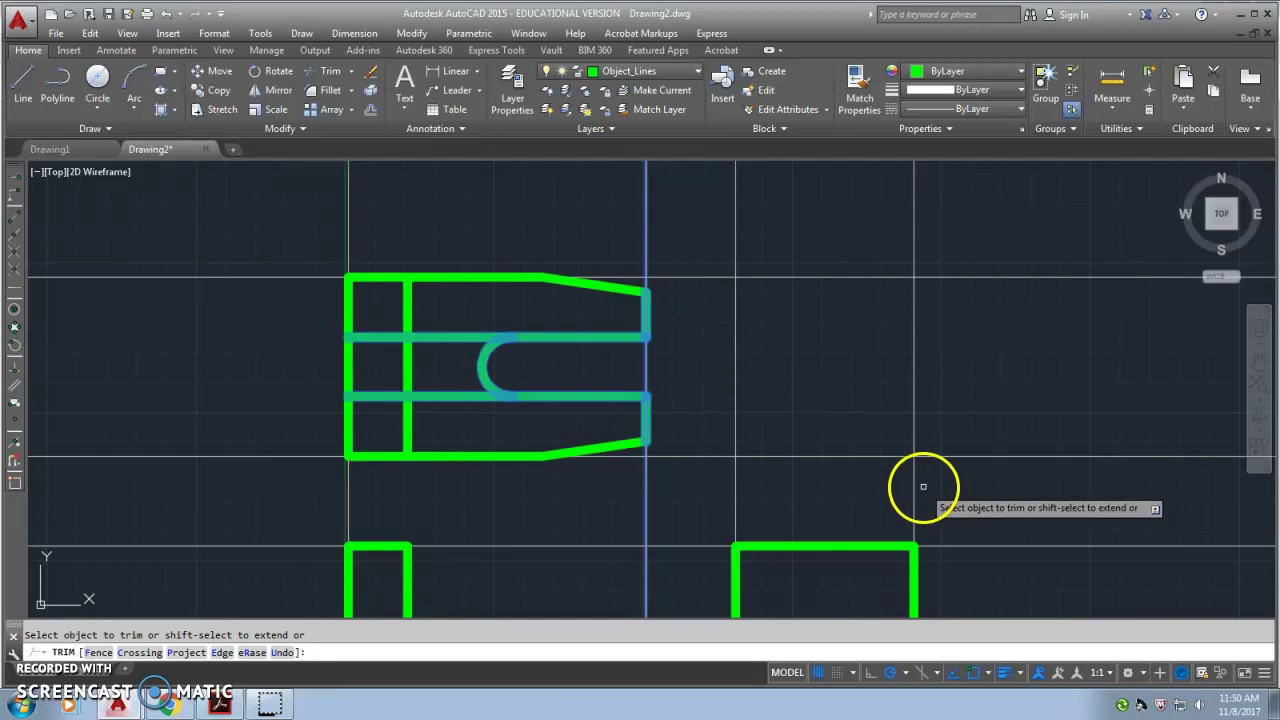
pyautogui.click(442, 333)
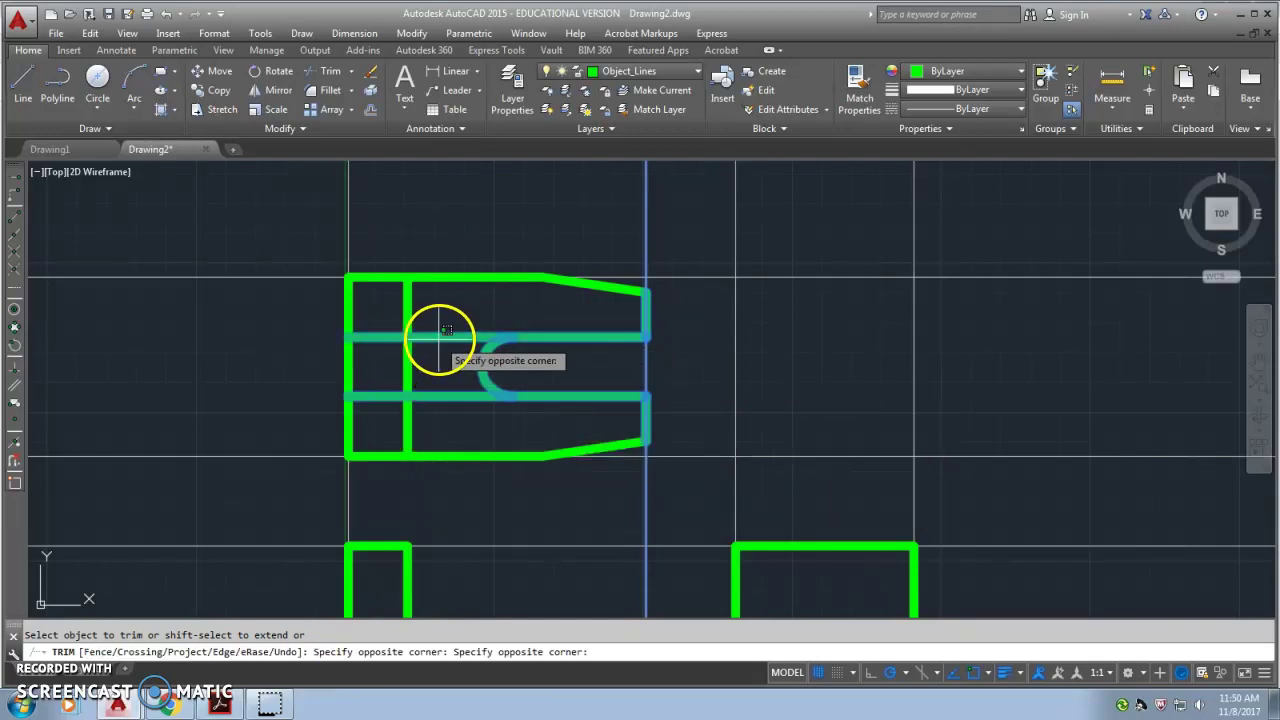
pyautogui.click(425, 388)
pyautogui.click(429, 396)
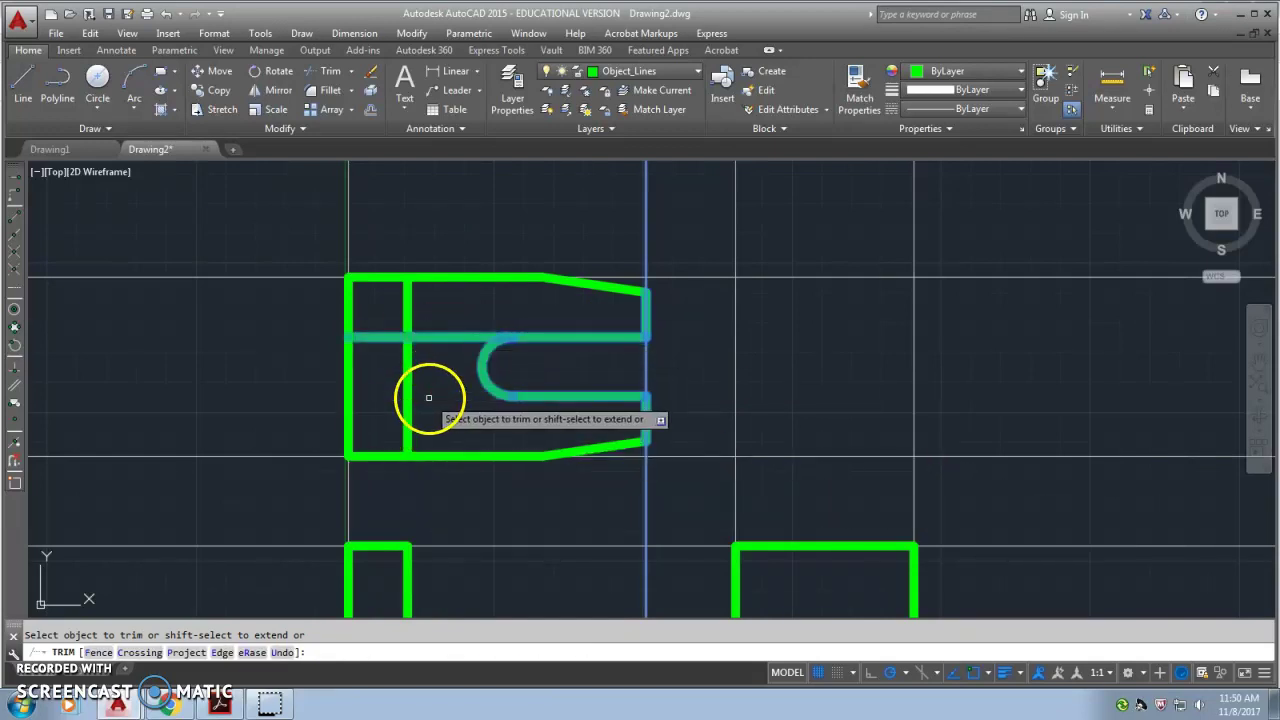
pyautogui.click(526, 398)
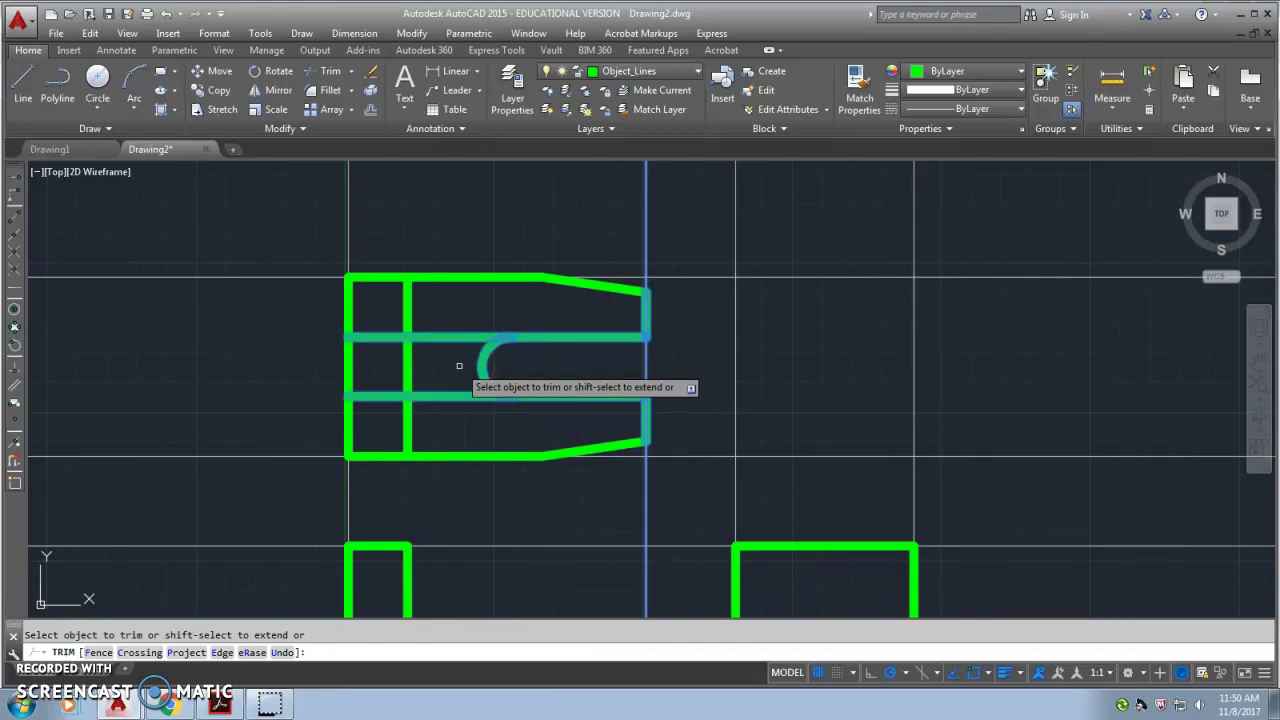
pyautogui.press('Escape')
# Trim the upper and lower slot lines between the vertical line and the arc
pyautogui.click(330, 71)
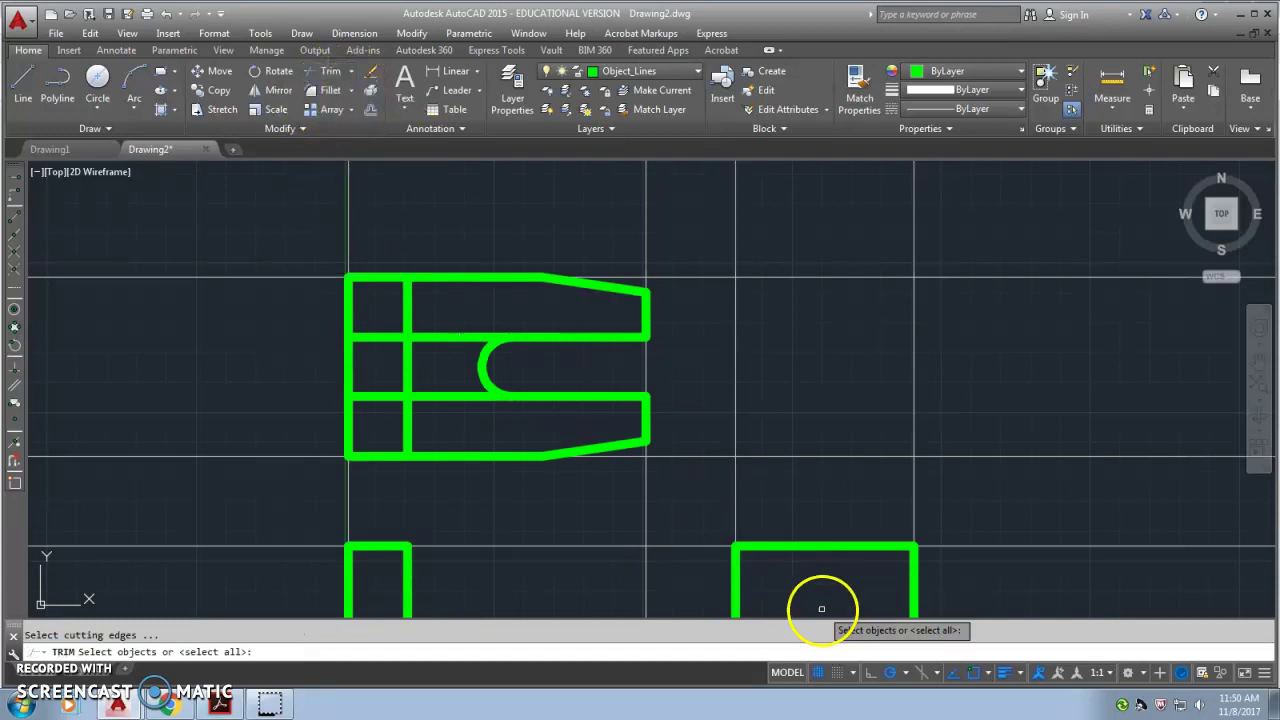
pyautogui.click(718, 480)
pyautogui.click(251, 214)
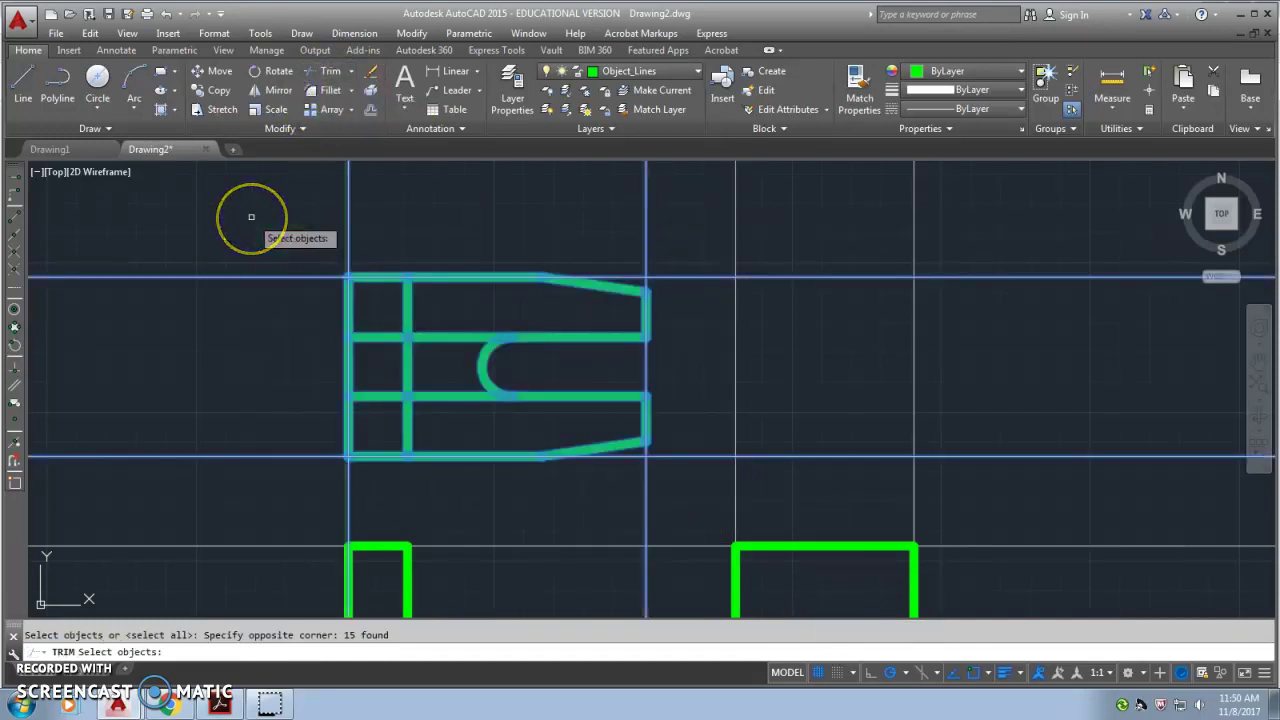
pyautogui.press('Return')
pyautogui.click(439, 337)
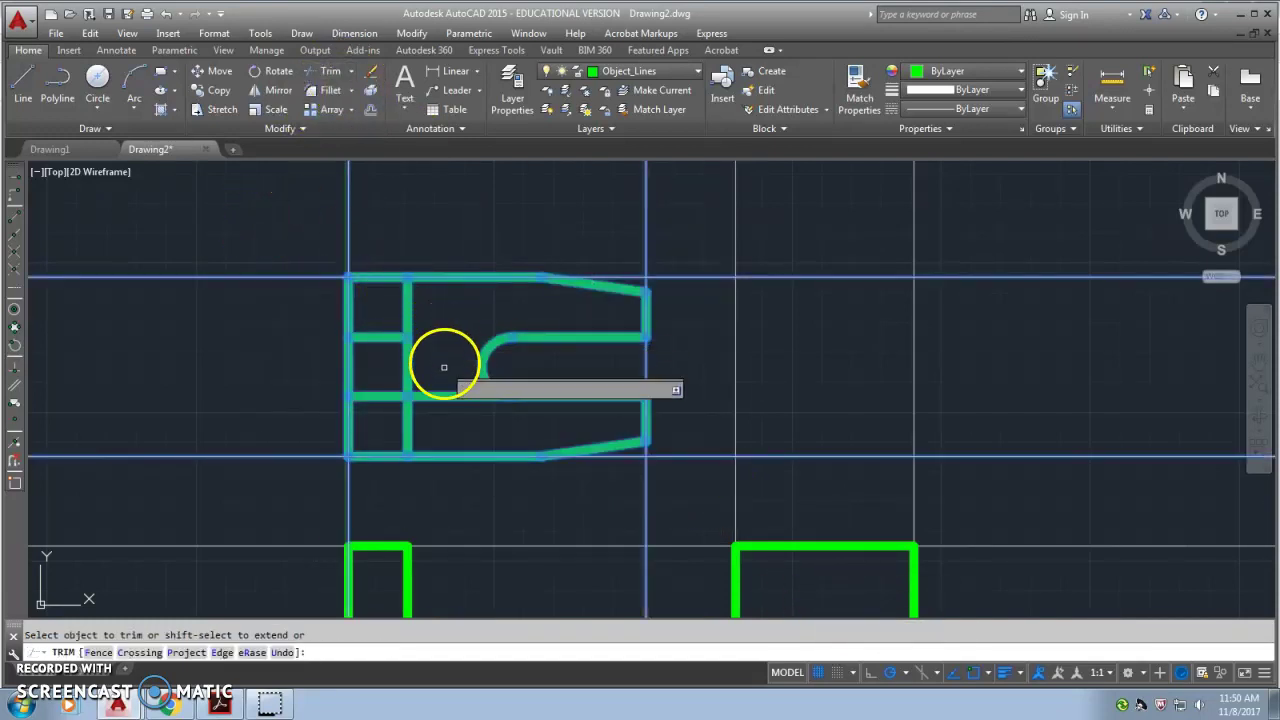
pyautogui.click(444, 398)
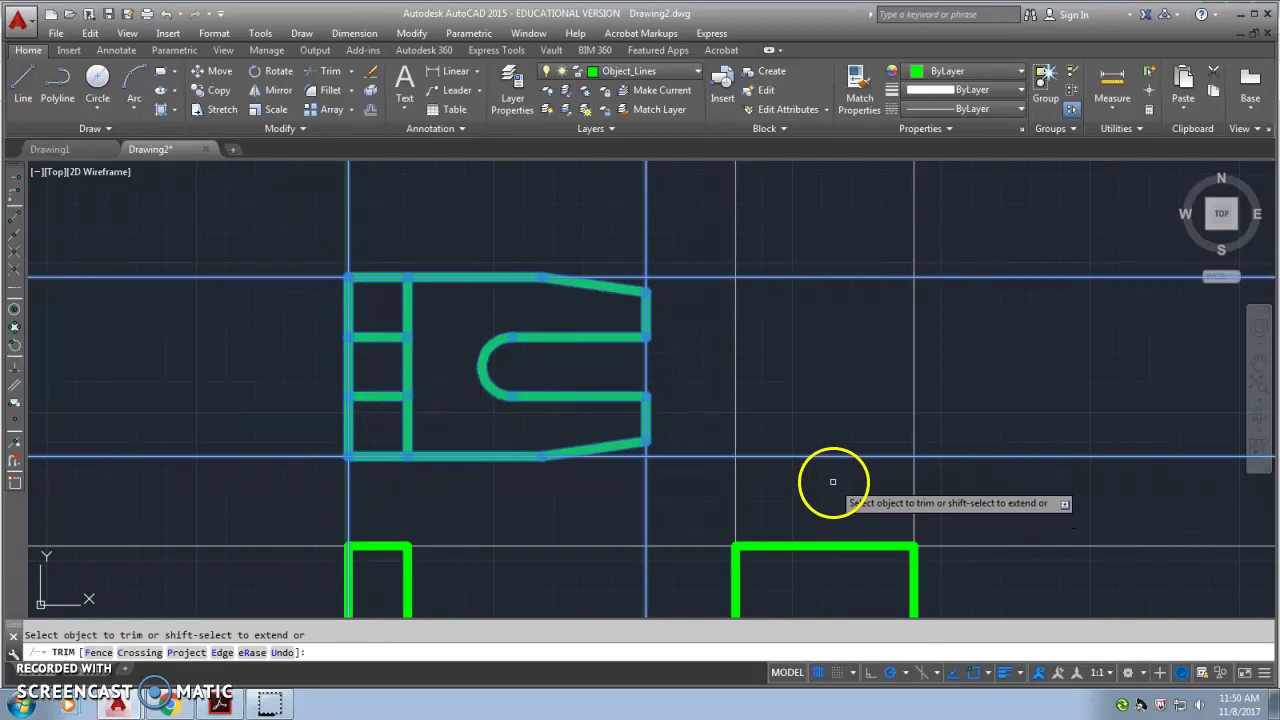
pyautogui.press('Escape')
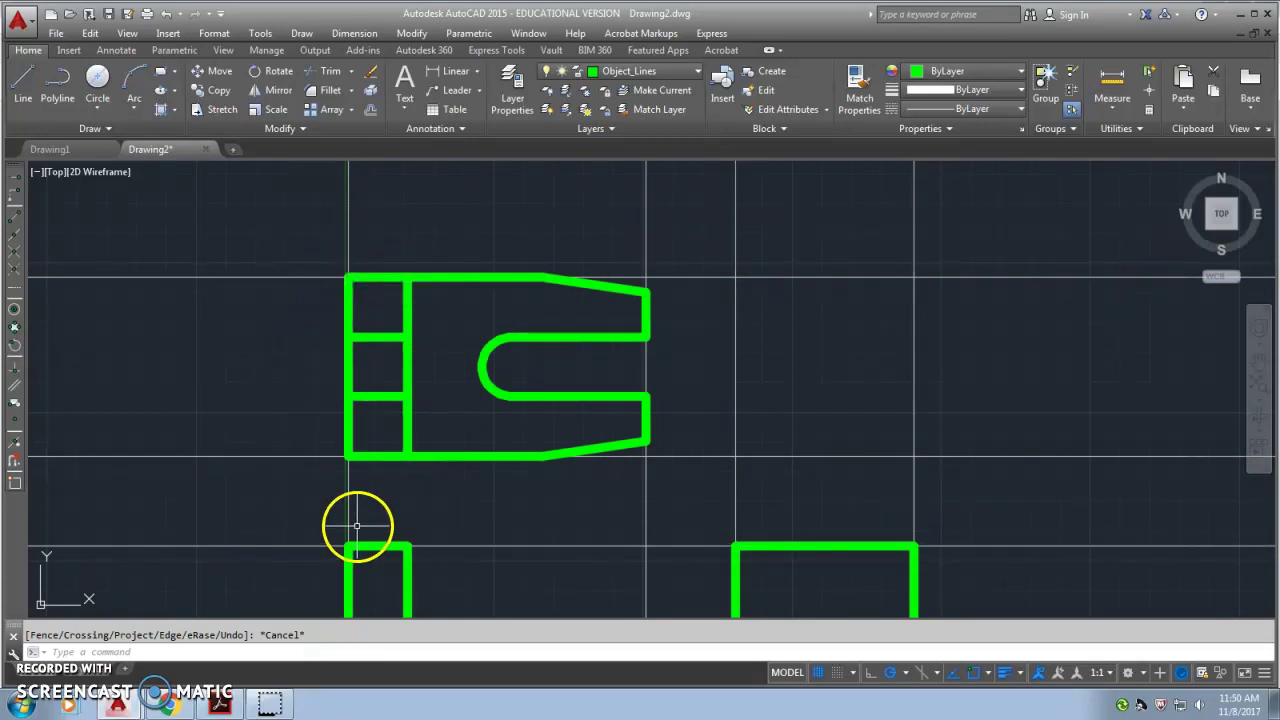
pyautogui.hotkey('alt', 'Tab')
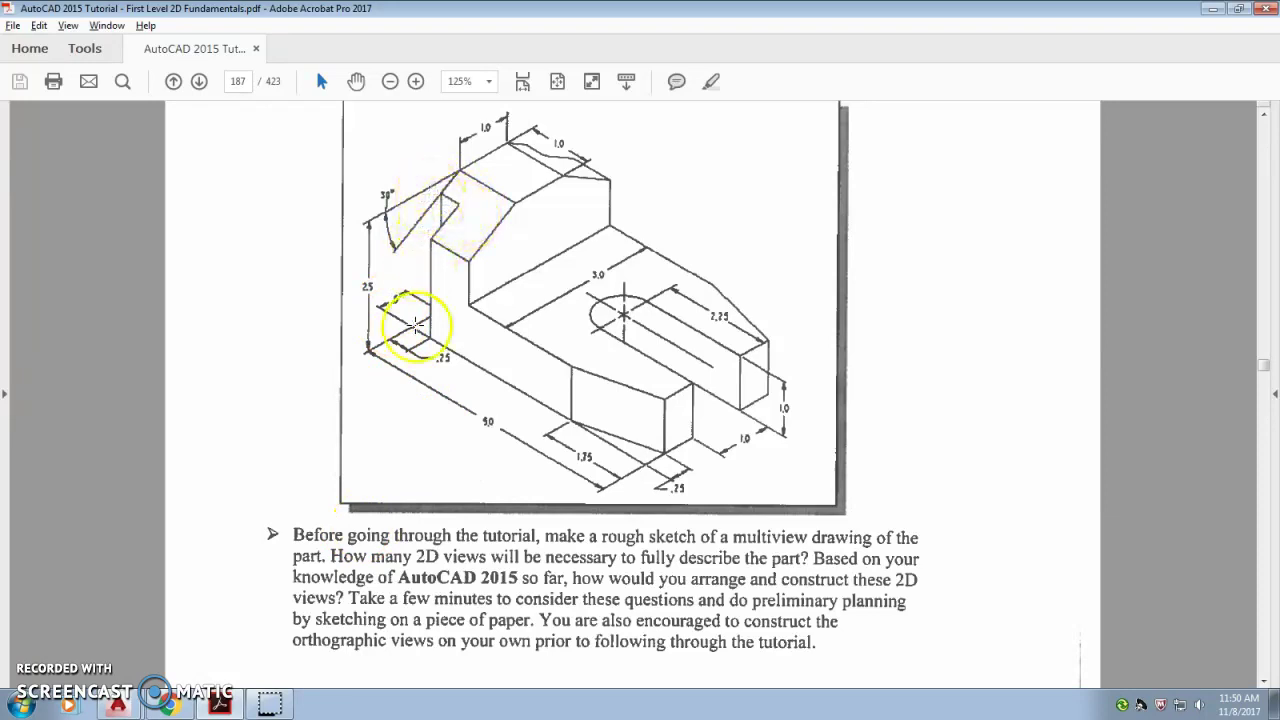
pyautogui.hotkey('alt', 'Tab')
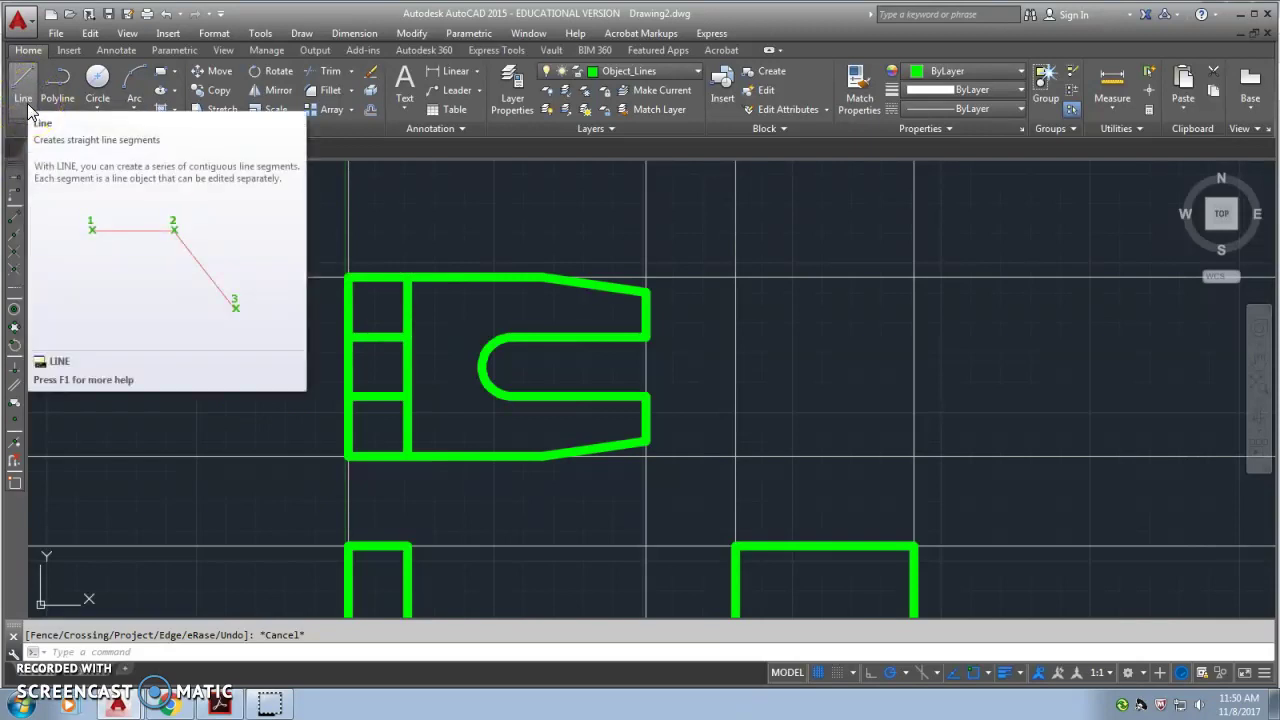
# Offset the top view's left edge 0.25 inward
pyautogui.write('o')
pyautogui.press('Return')
pyautogui.write('.25')
pyautogui.press('Return')
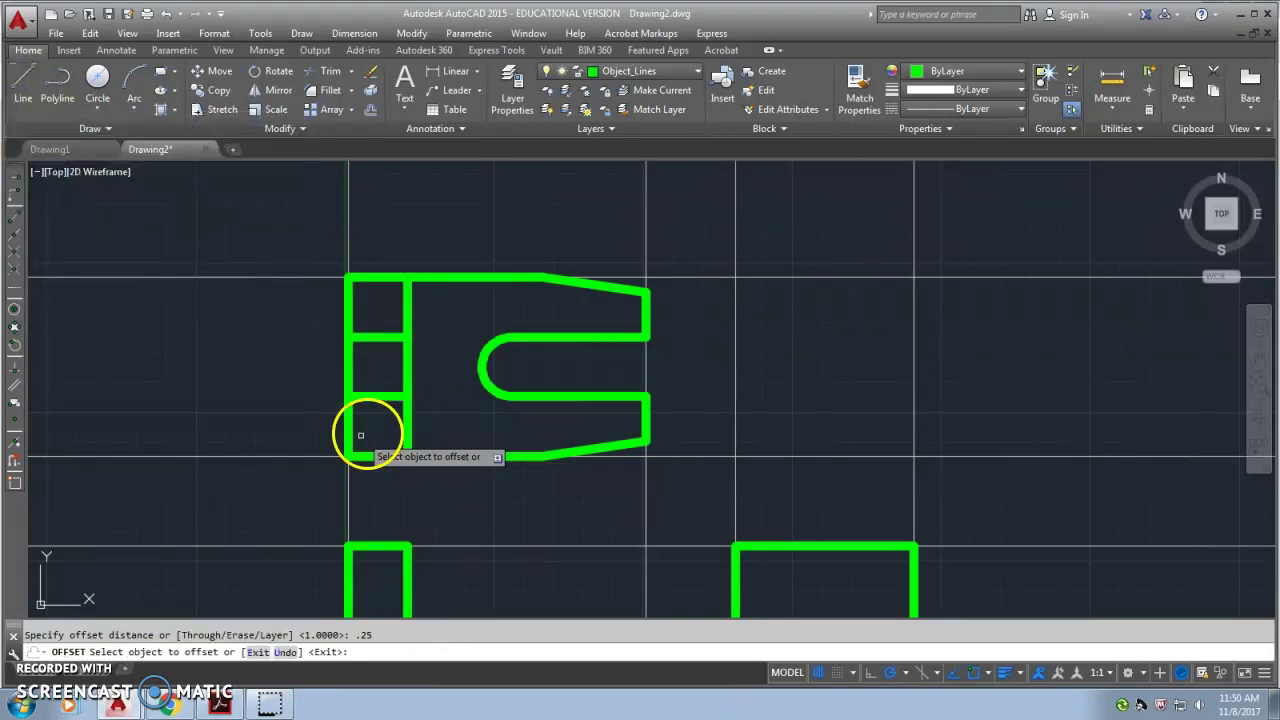
pyautogui.click(350, 435)
pyautogui.click(355, 437)
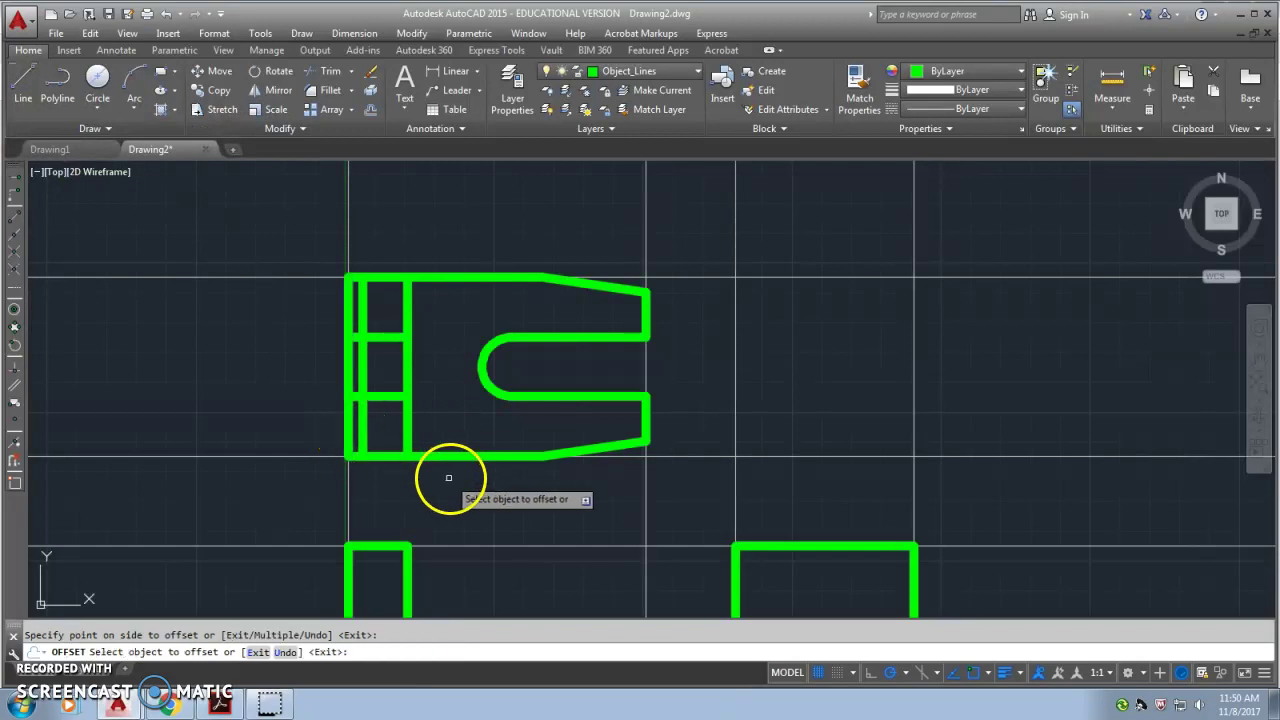
pyautogui.press('Escape')
# Offset the top view's bottom and top edges 0.5 inward
pyautogui.press('Return')
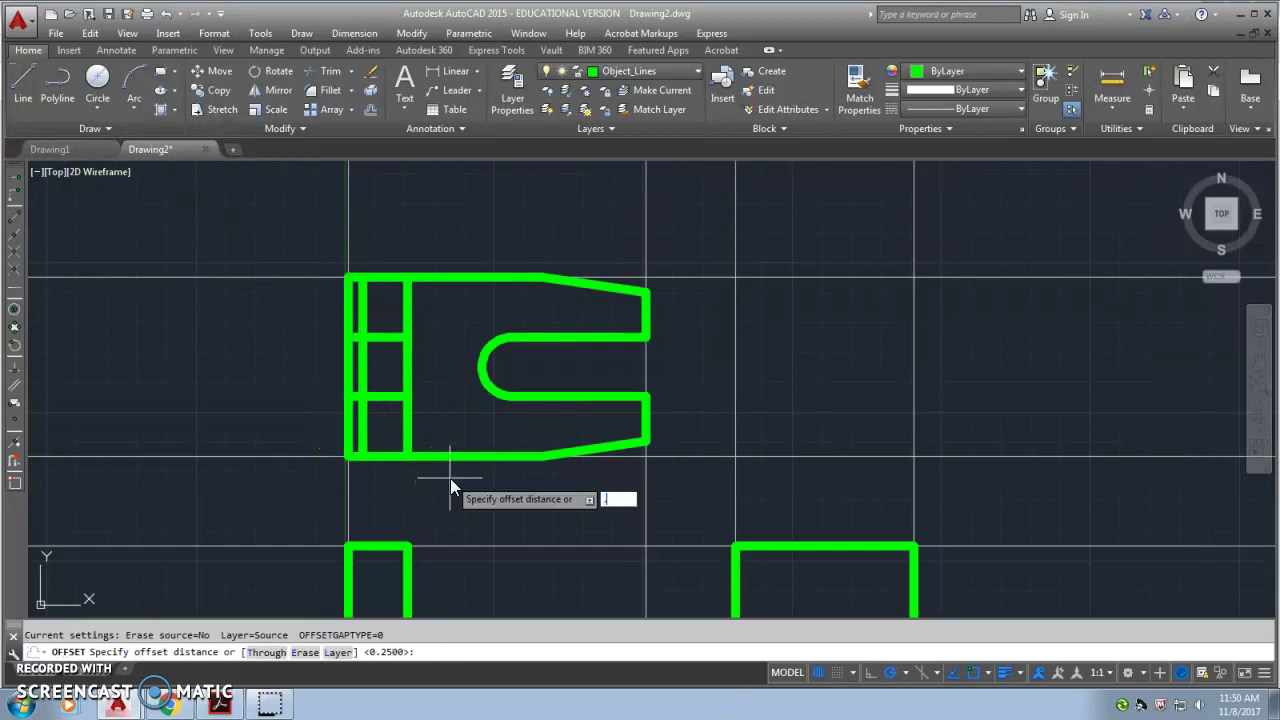
pyautogui.write('.5')
pyautogui.press('Return')
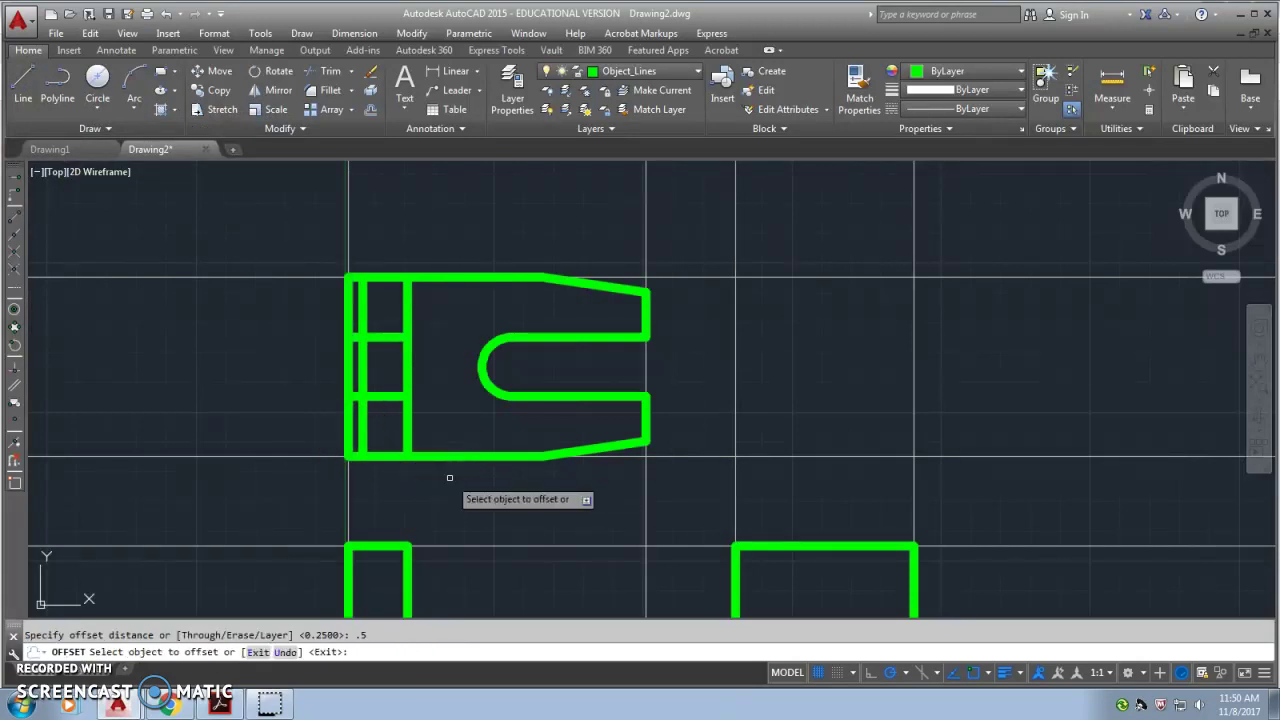
pyautogui.click(386, 453)
pyautogui.click(386, 410)
pyautogui.click(387, 281)
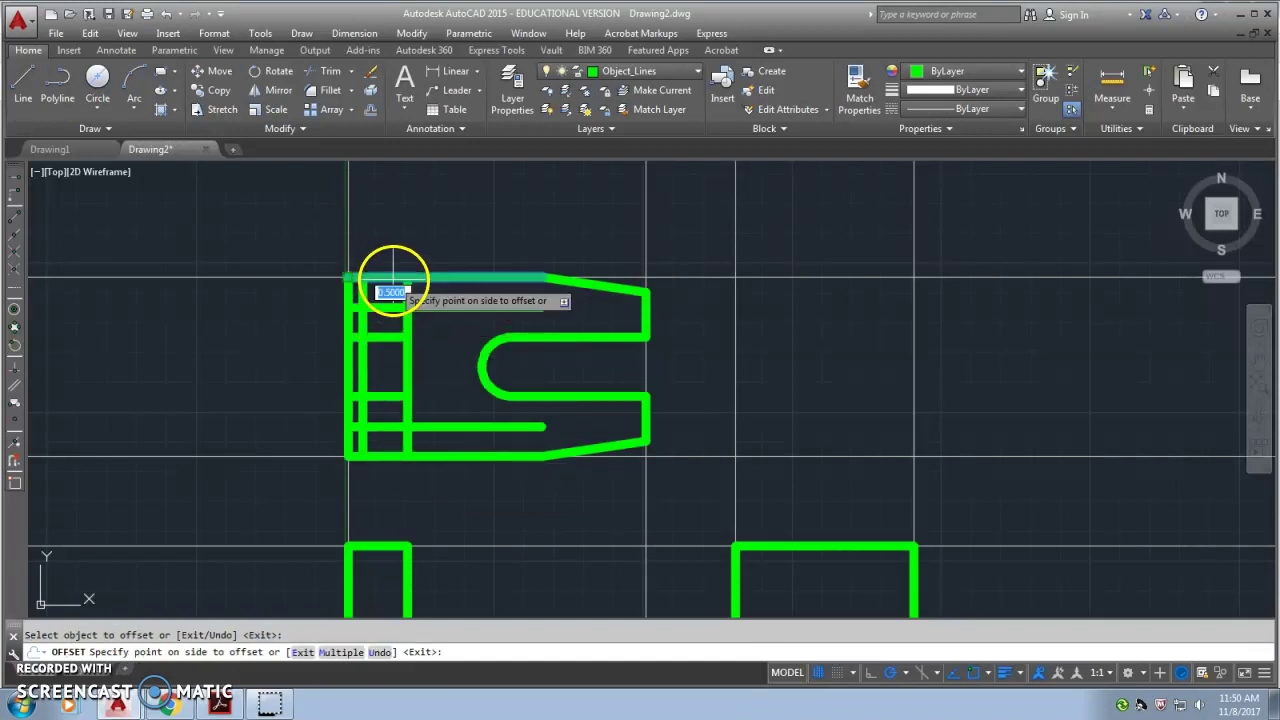
pyautogui.click(386, 294)
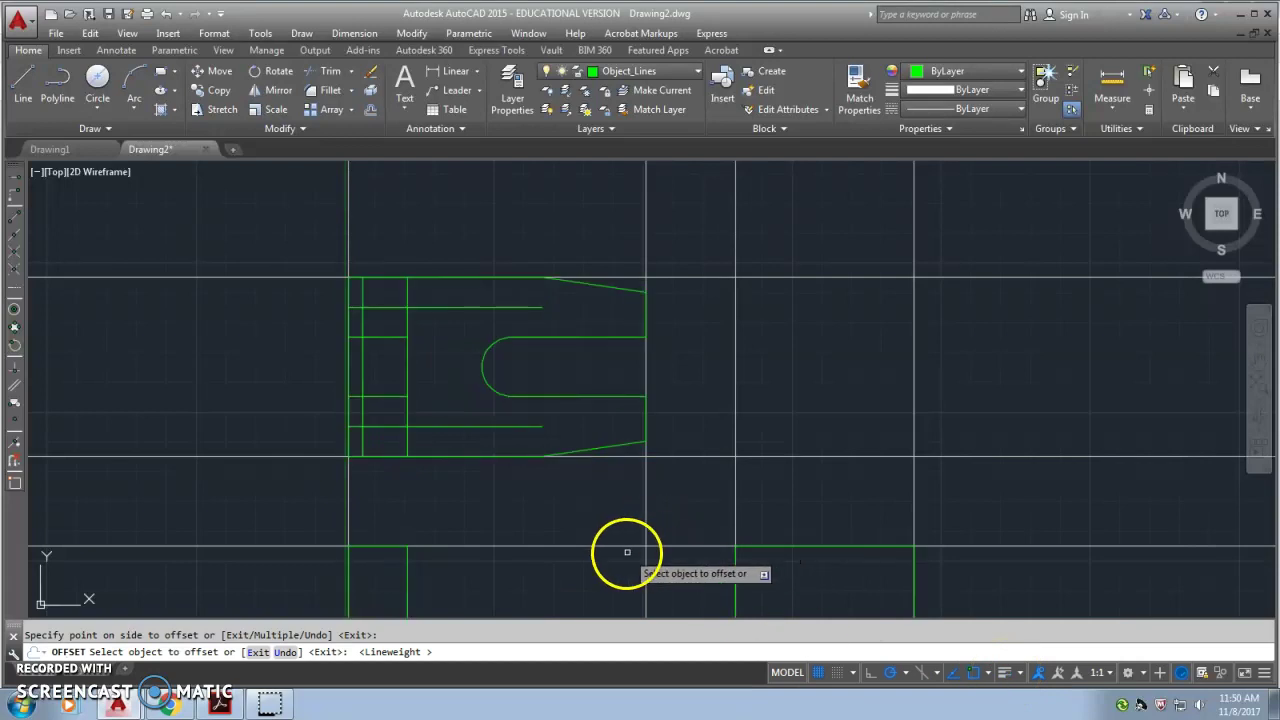
pyautogui.press('Escape')
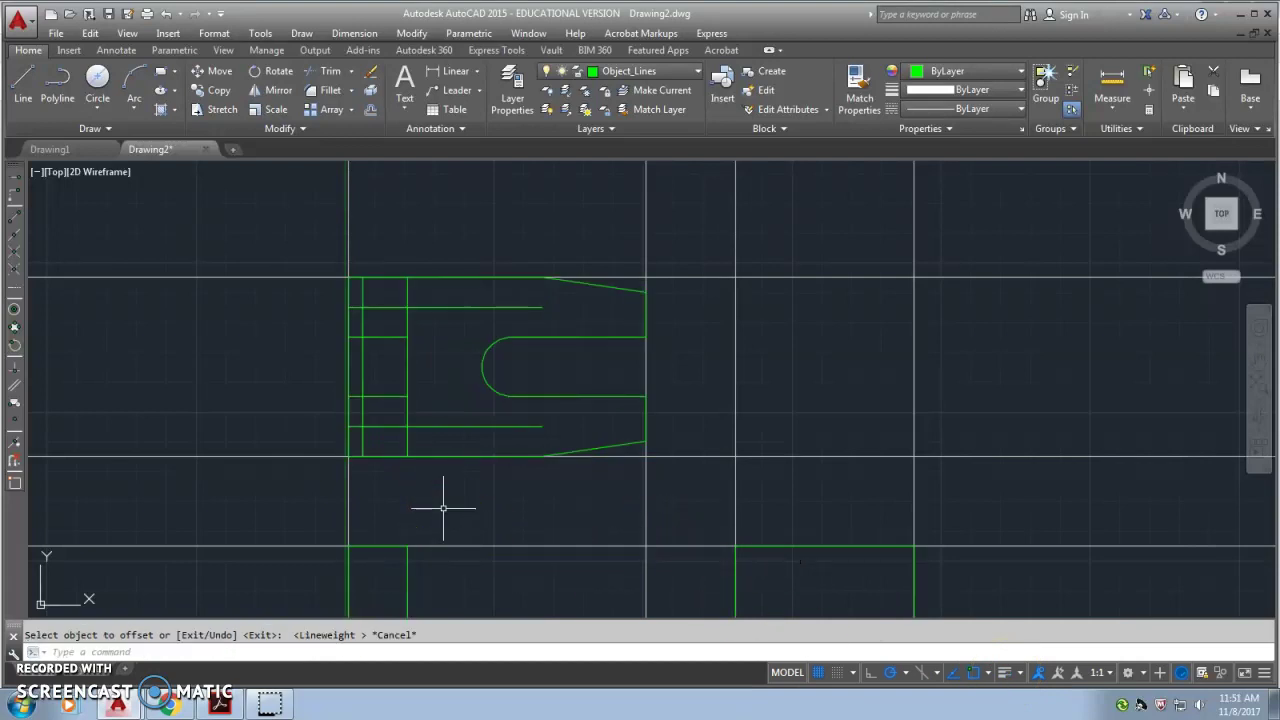
# Trim the short offset-line pieces along the top view's left edge and top-left corner
pyautogui.press('Return')
pyautogui.click(634, 503)
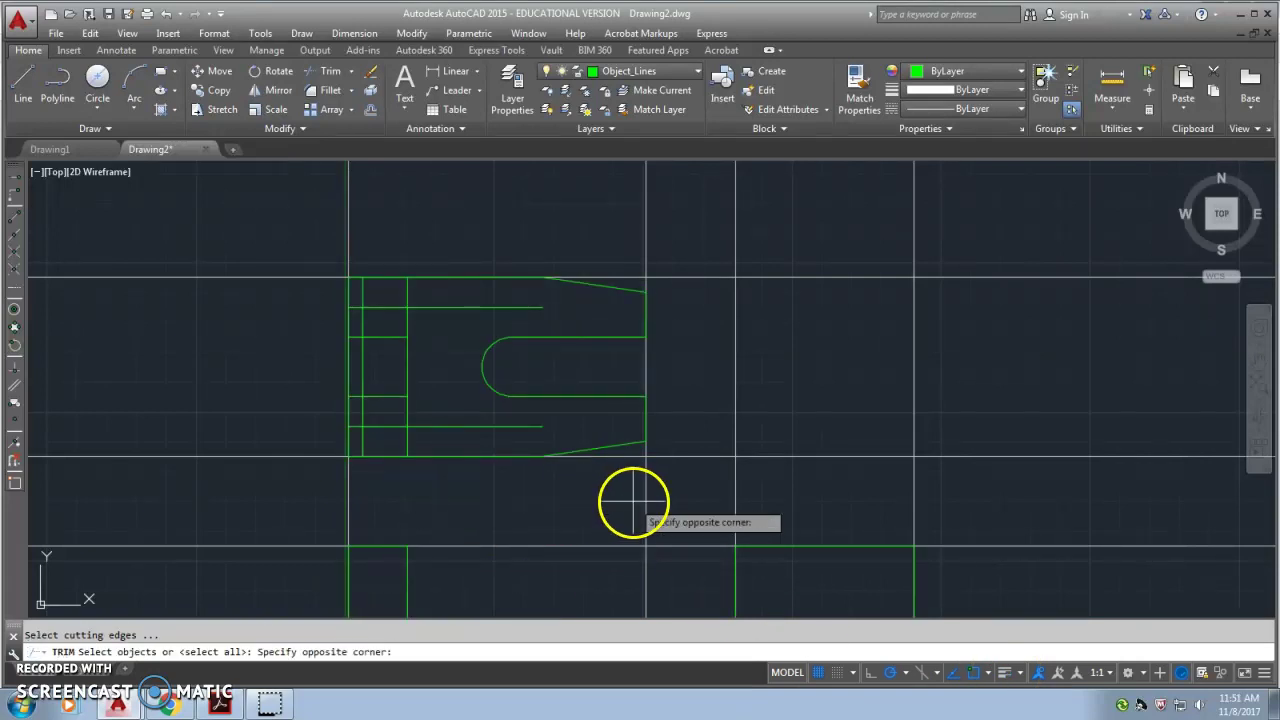
pyautogui.click(258, 237)
pyautogui.press('Return')
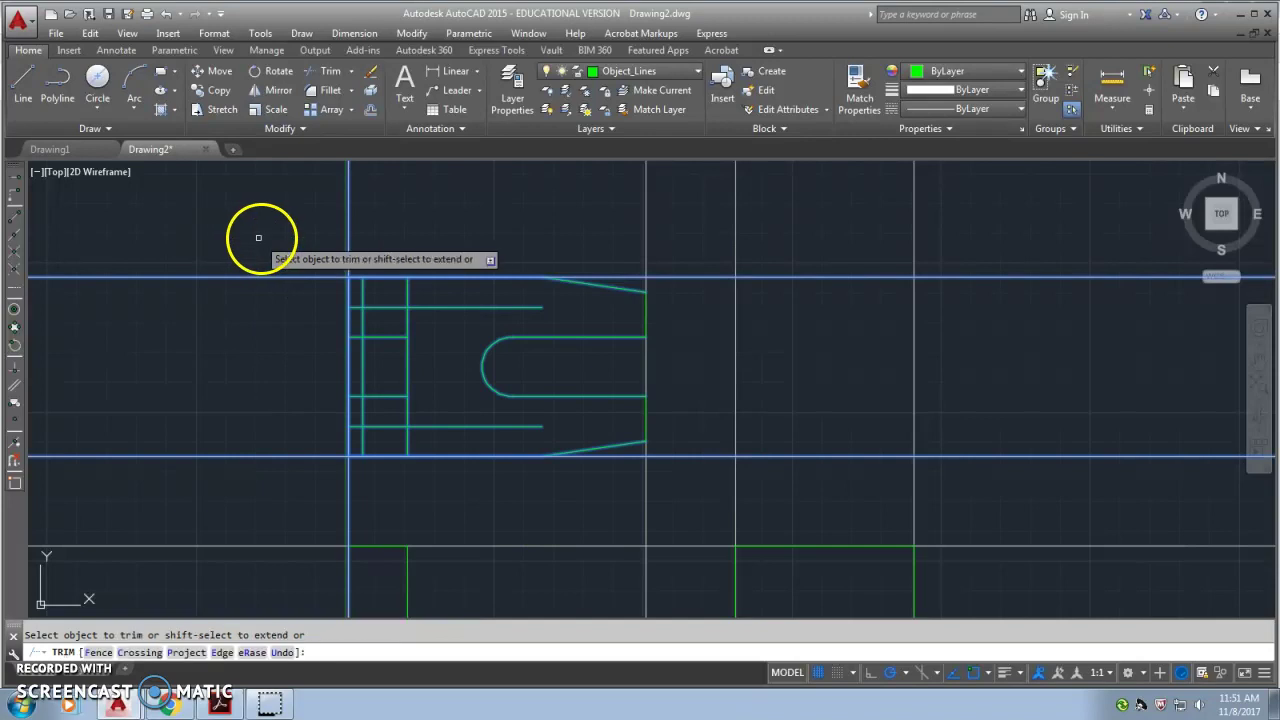
pyautogui.click(351, 305)
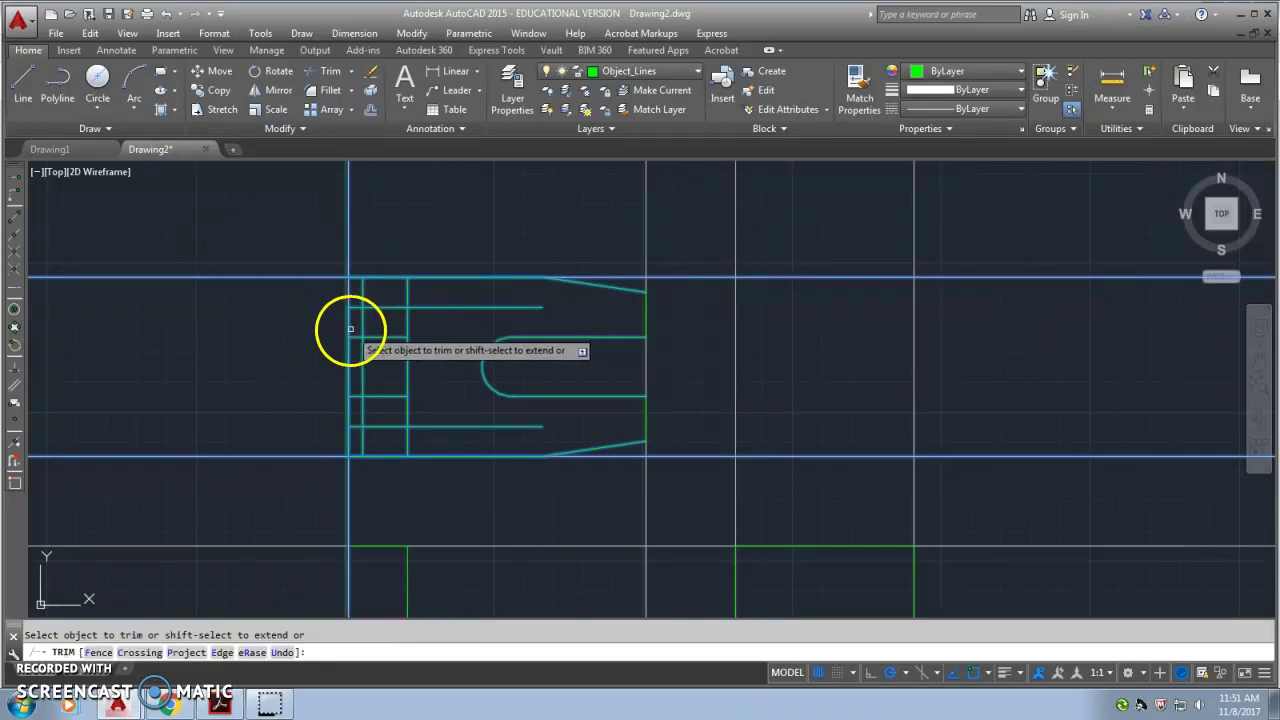
pyautogui.click(349, 326)
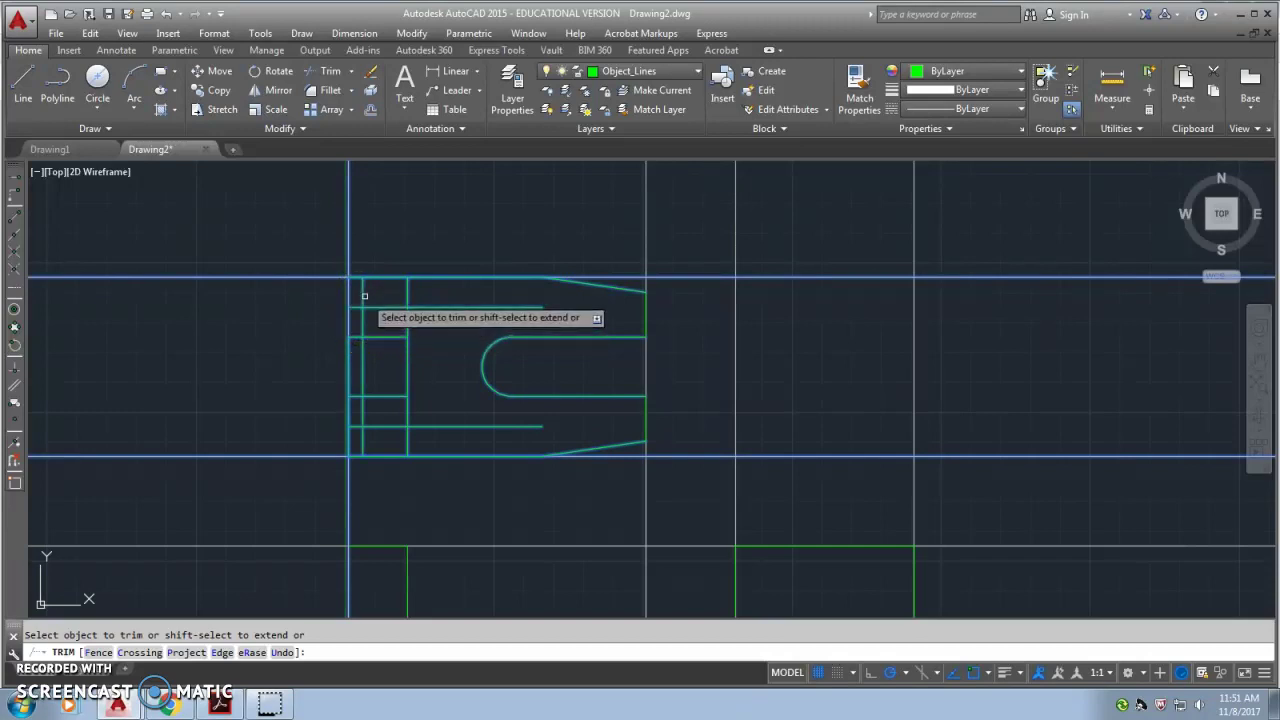
pyautogui.click(356, 279)
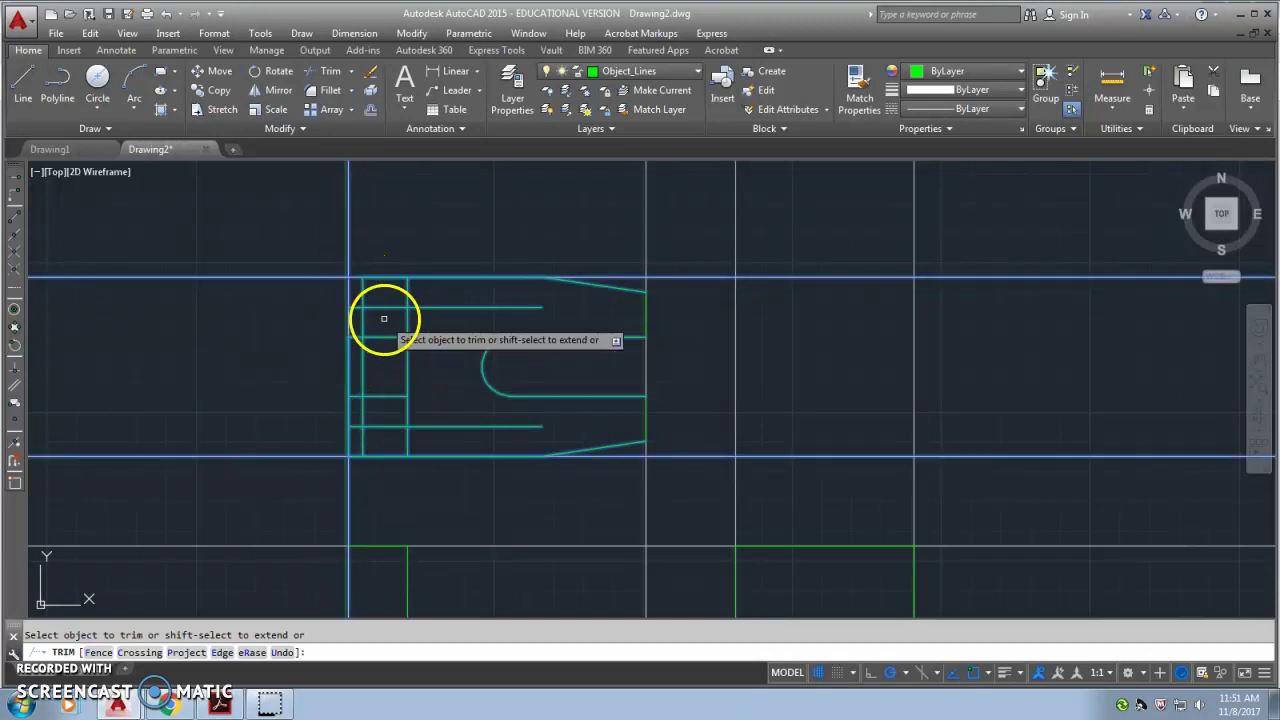
pyautogui.click(382, 307)
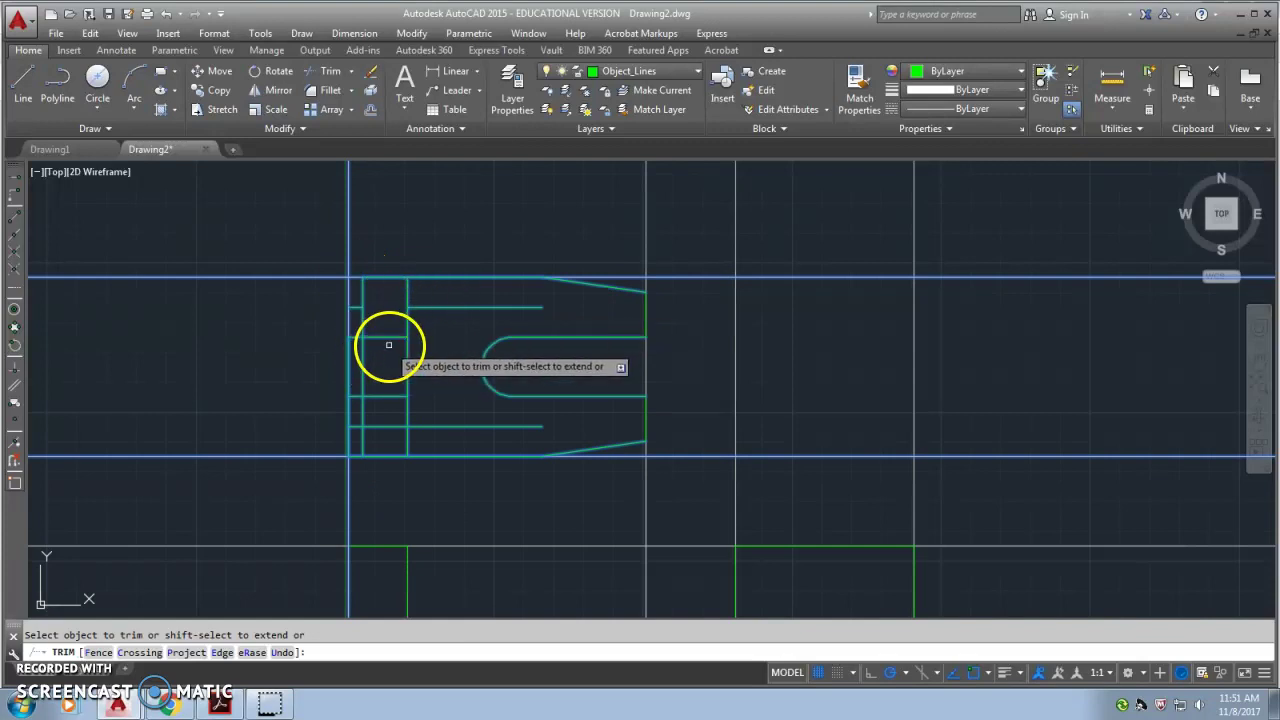
pyautogui.click(391, 397)
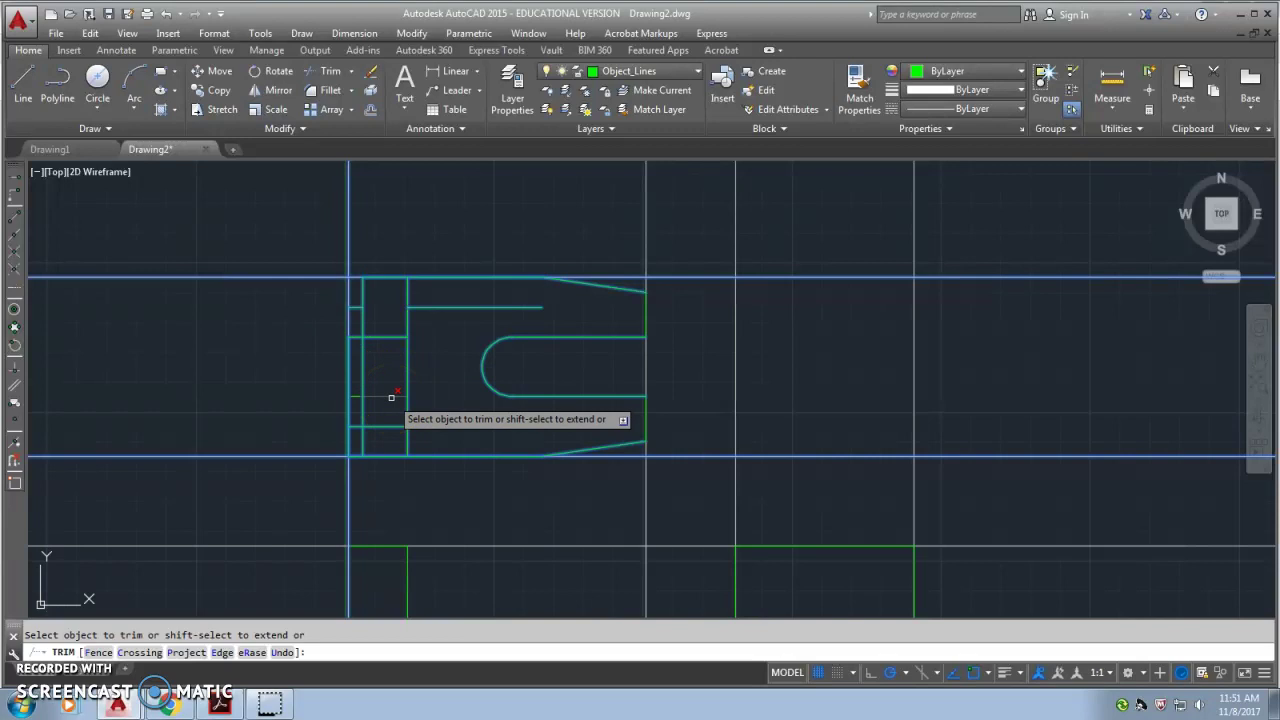
# Trim the inner vertical line's middle and upper pieces and the leftover corner piece
pyautogui.click(360, 366)
pyautogui.click(363, 409)
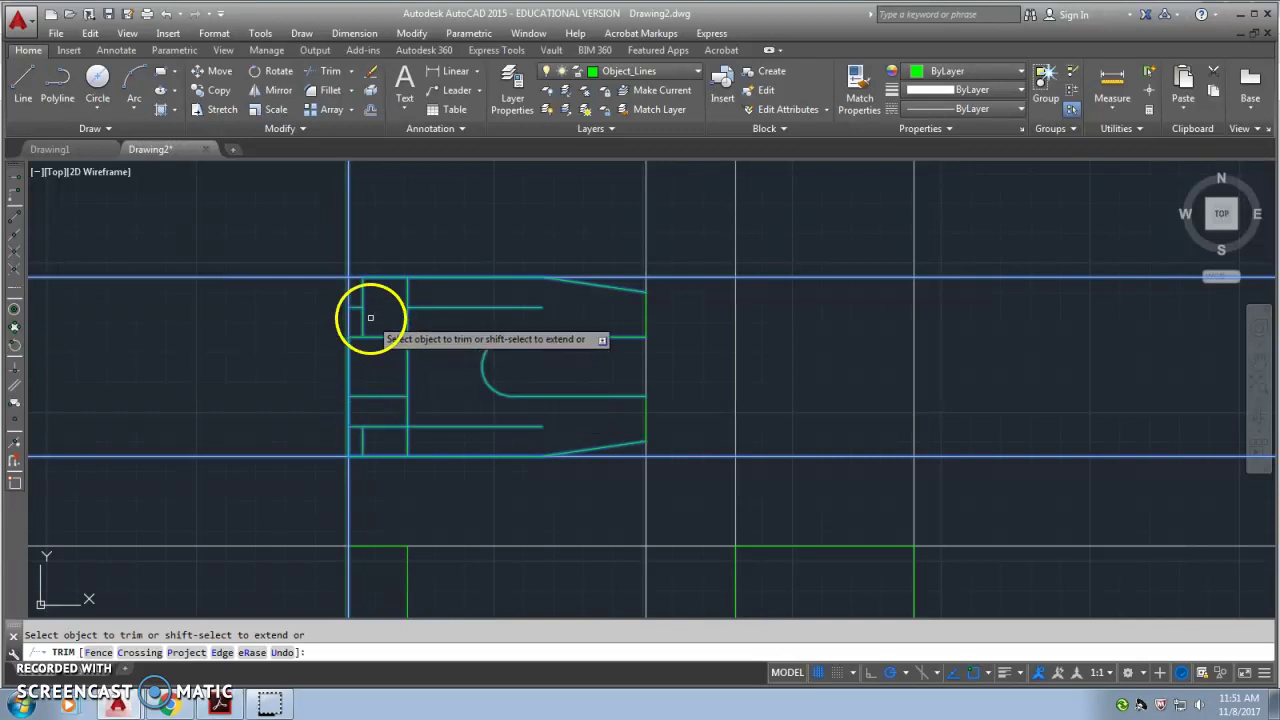
pyautogui.click(364, 319)
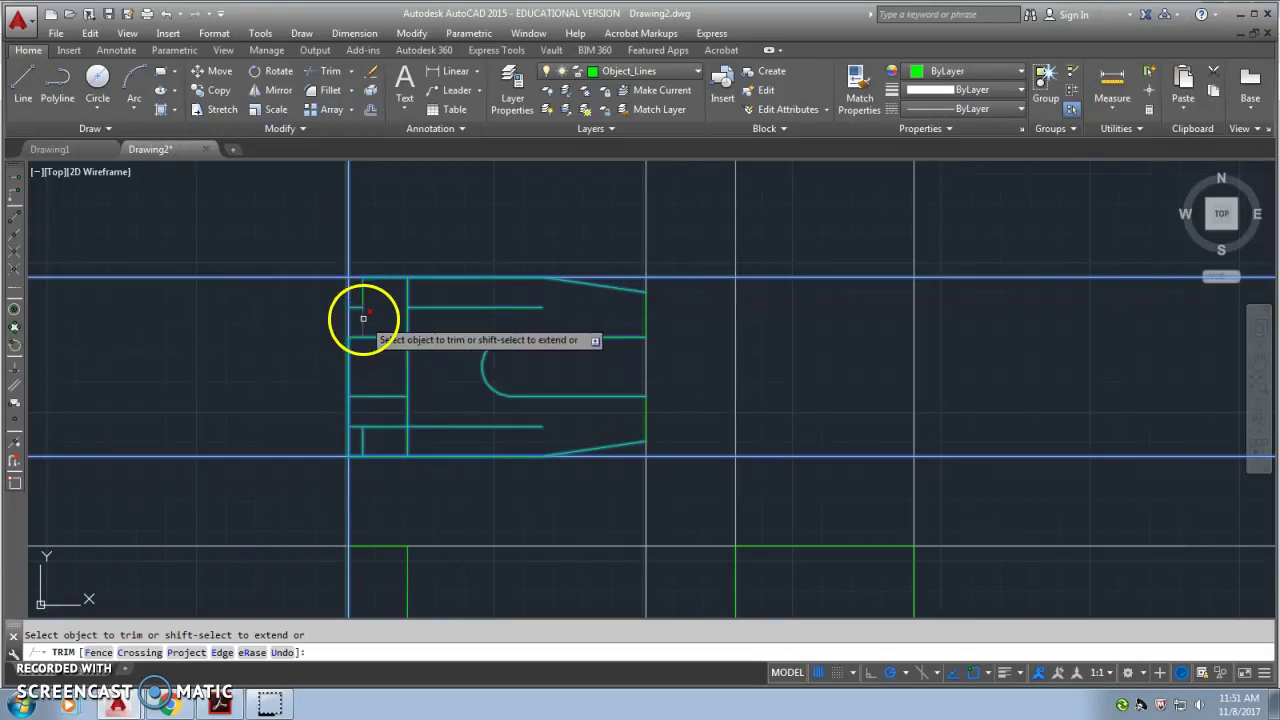
pyautogui.click(349, 455)
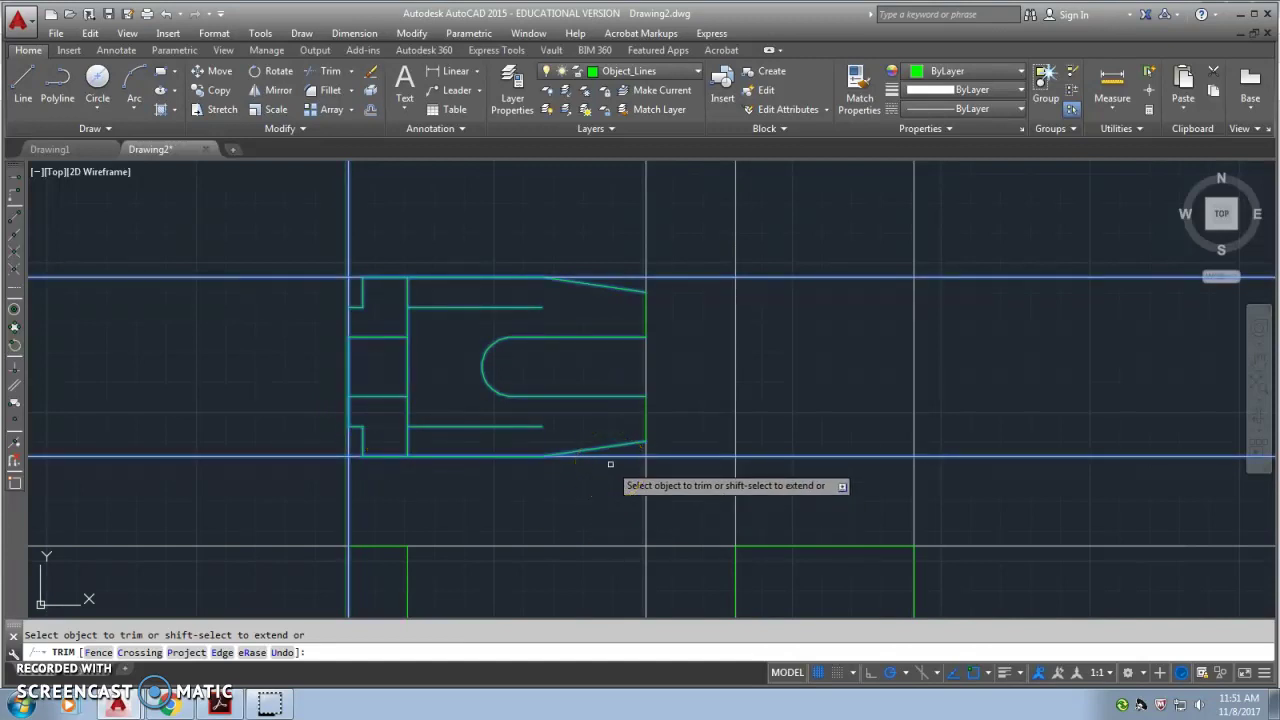
pyautogui.press('Escape')
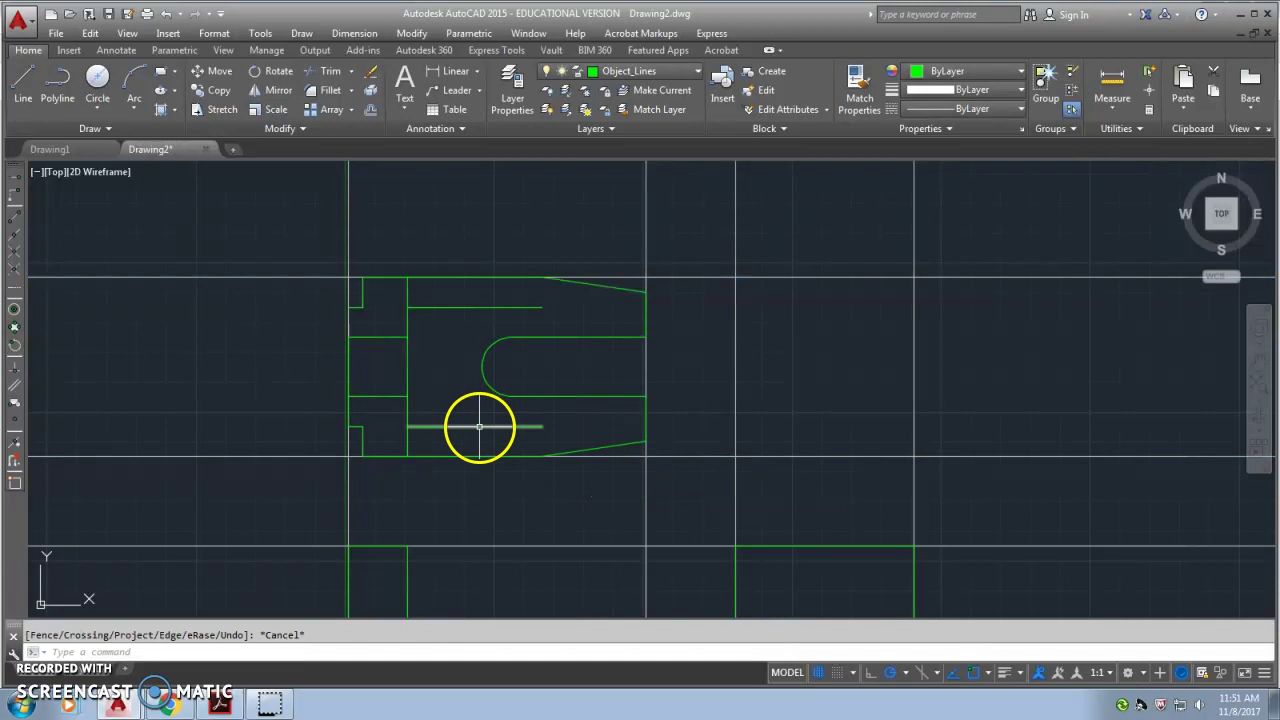
# Select a leftover line beside the slot and switch lineweight display on, leaving the notch unchanged
pyautogui.click(445, 426)
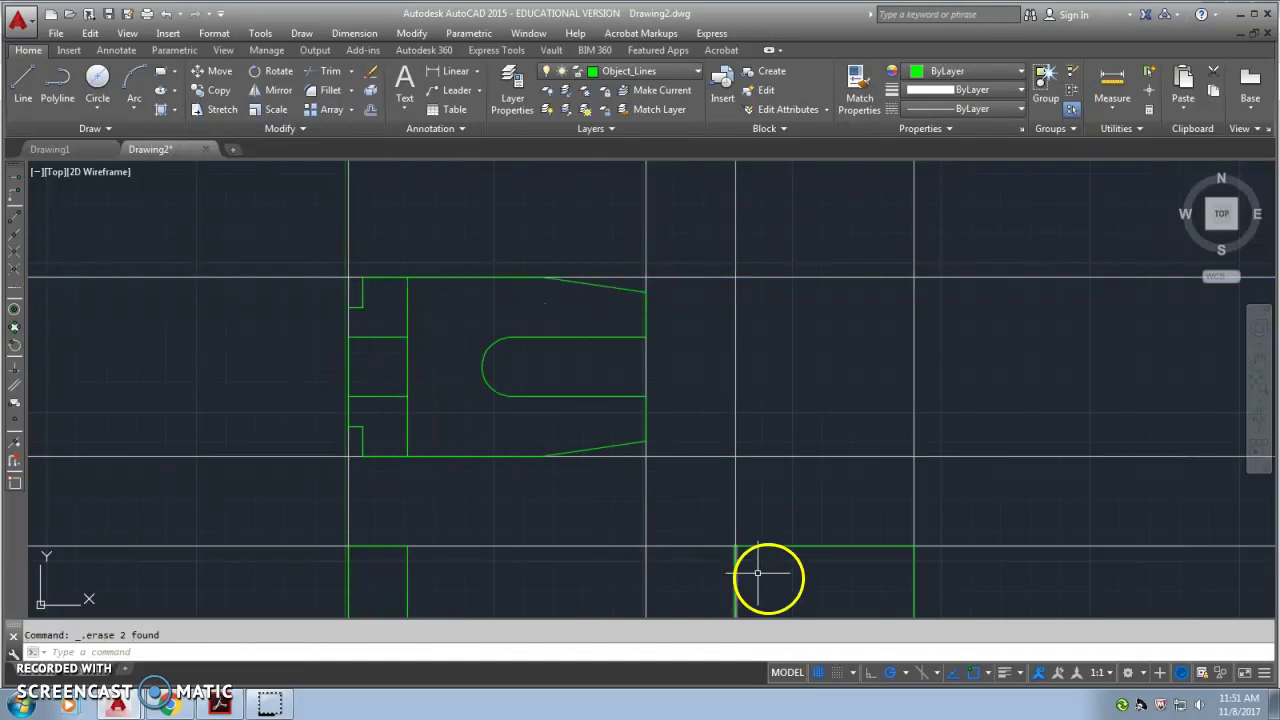
pyautogui.click(1005, 673)
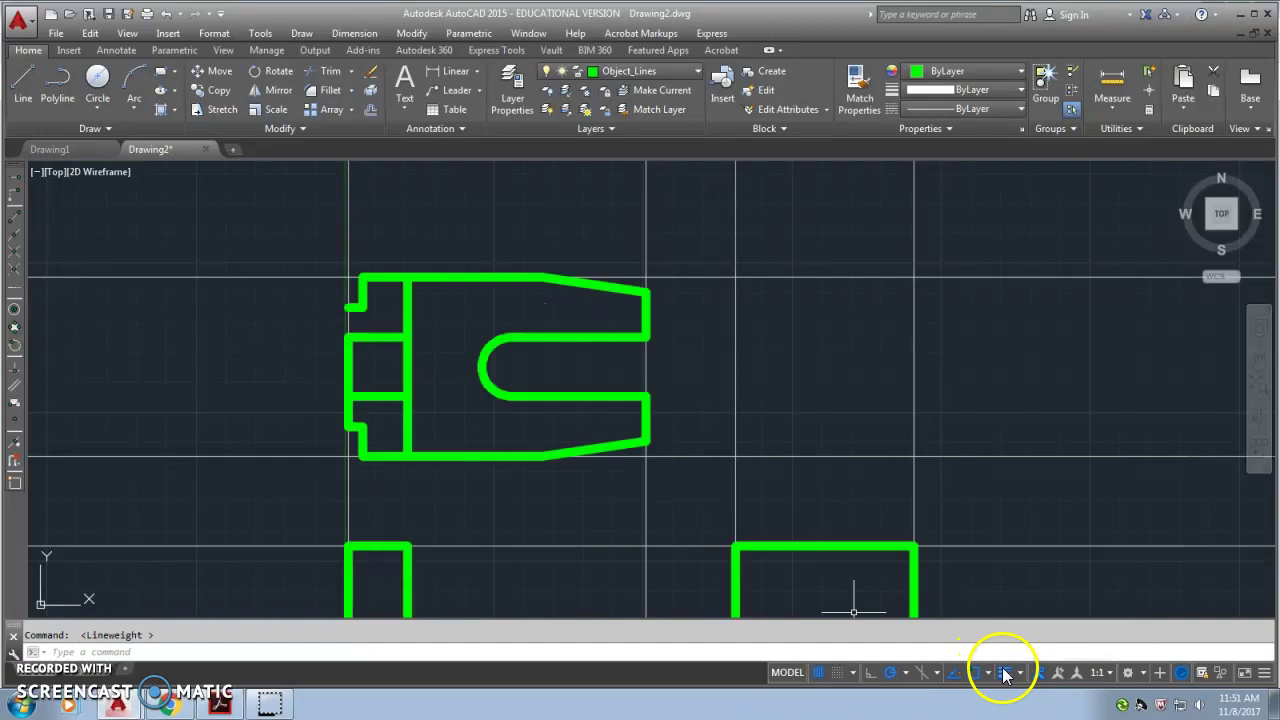
pyautogui.click(350, 370)
pyautogui.click(348, 338)
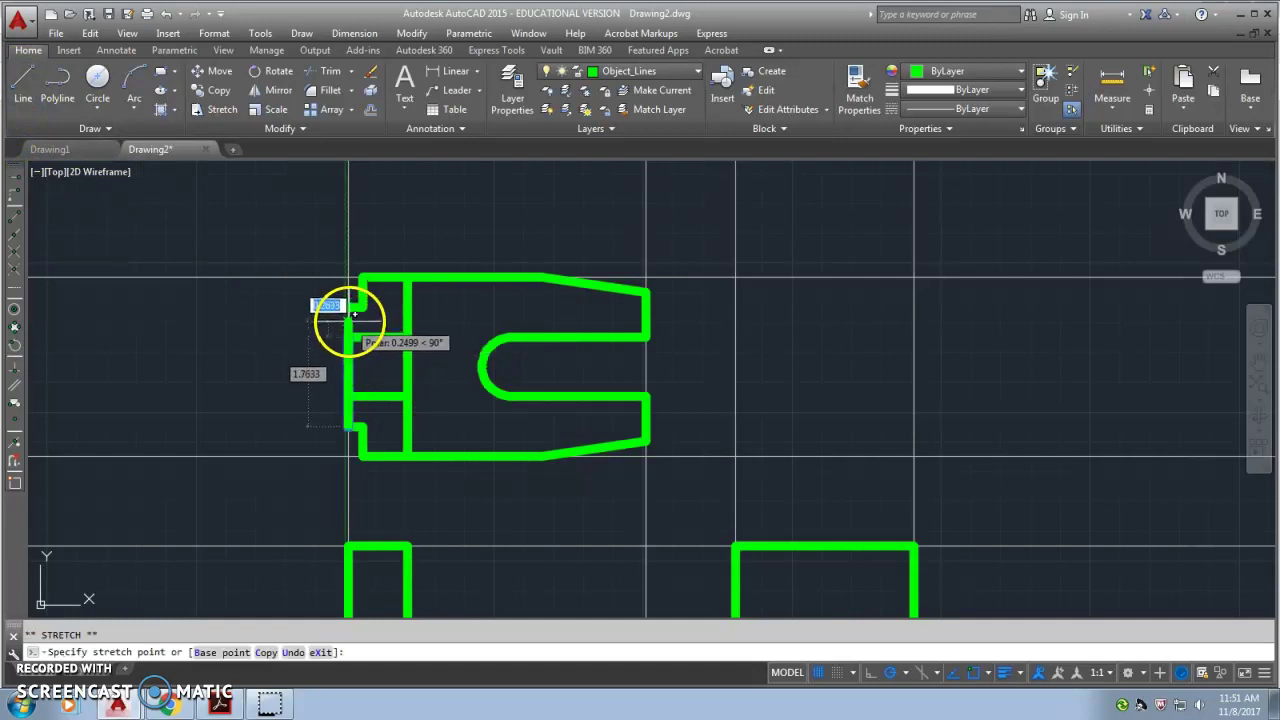
pyautogui.press('Escape')
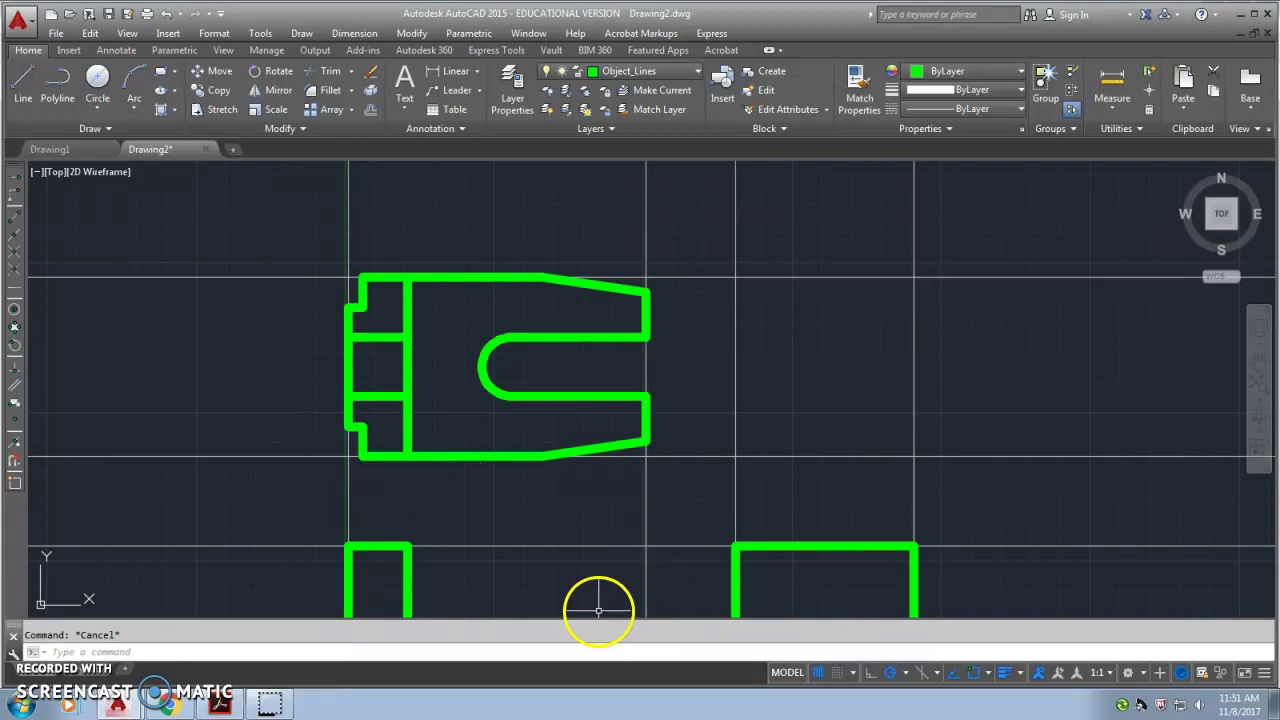
# Switch lineweight display back to thin and frame the left ends of the top and lower views
pyautogui.scroll(-5, 175, 485)
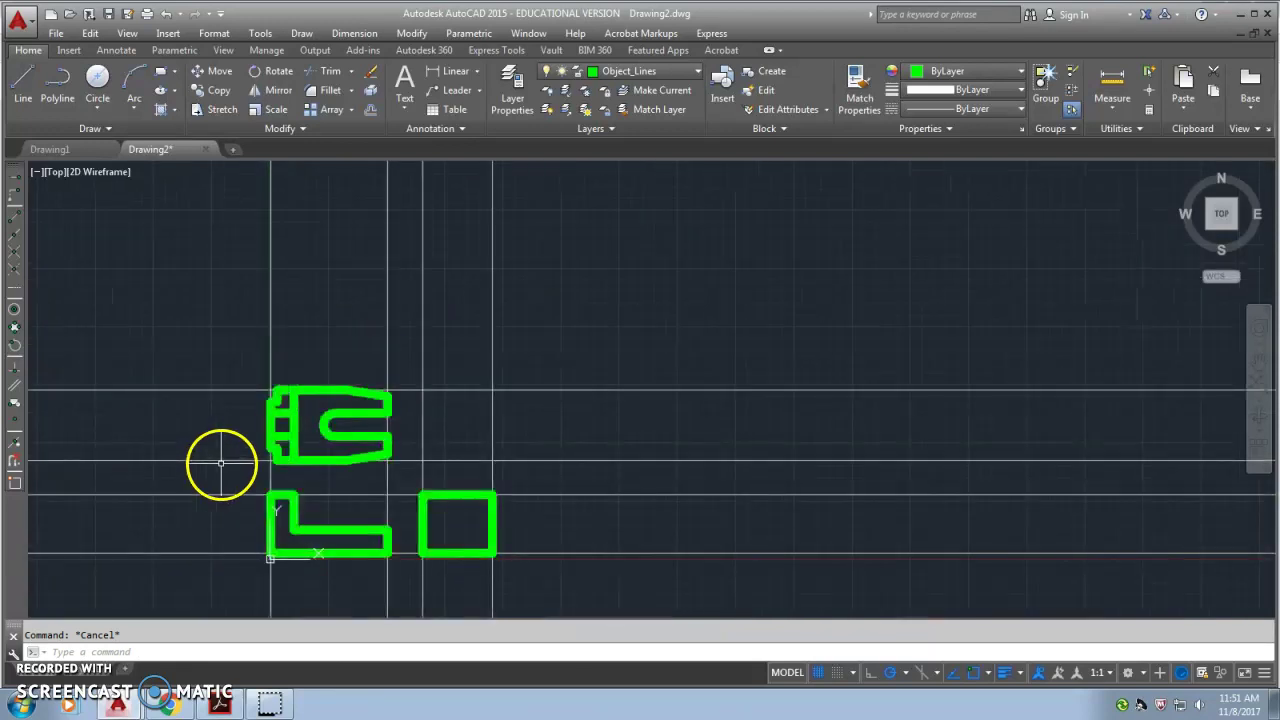
pyautogui.moveTo(220, 463); pyautogui.dragTo(289, 394, button='middle')
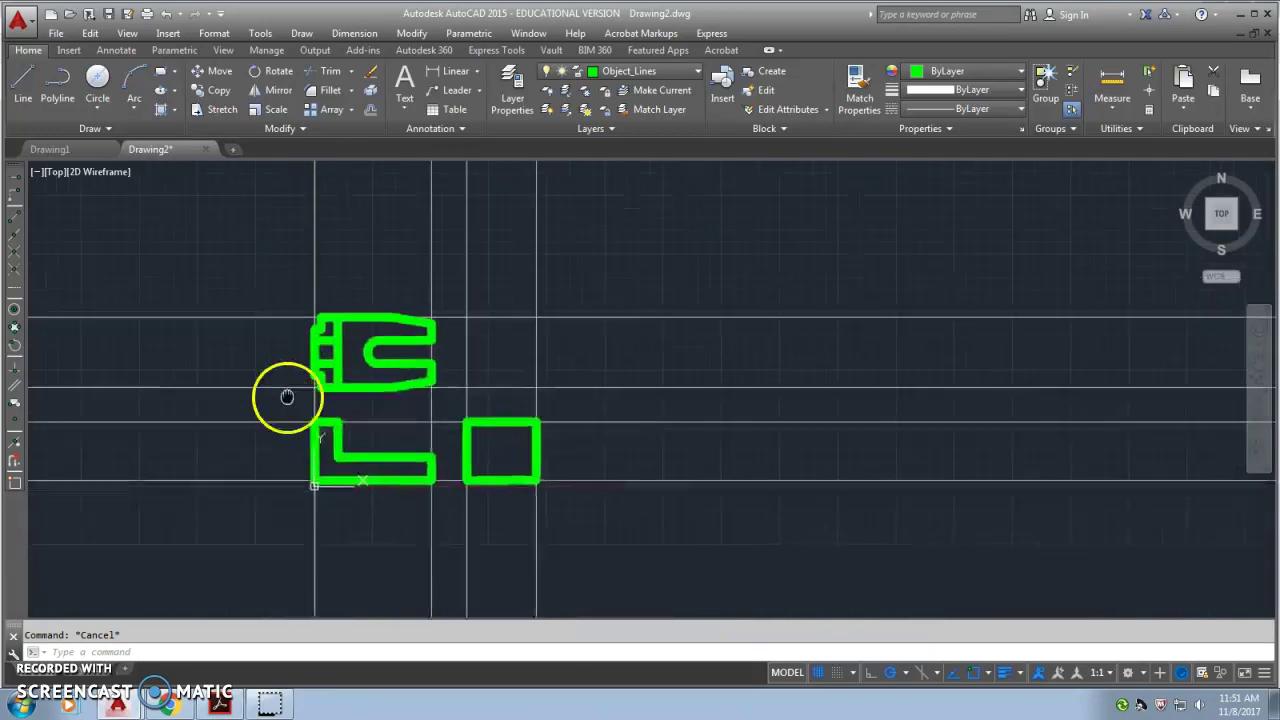
pyautogui.click(1004, 674)
pyautogui.scroll(3, 320, 420)
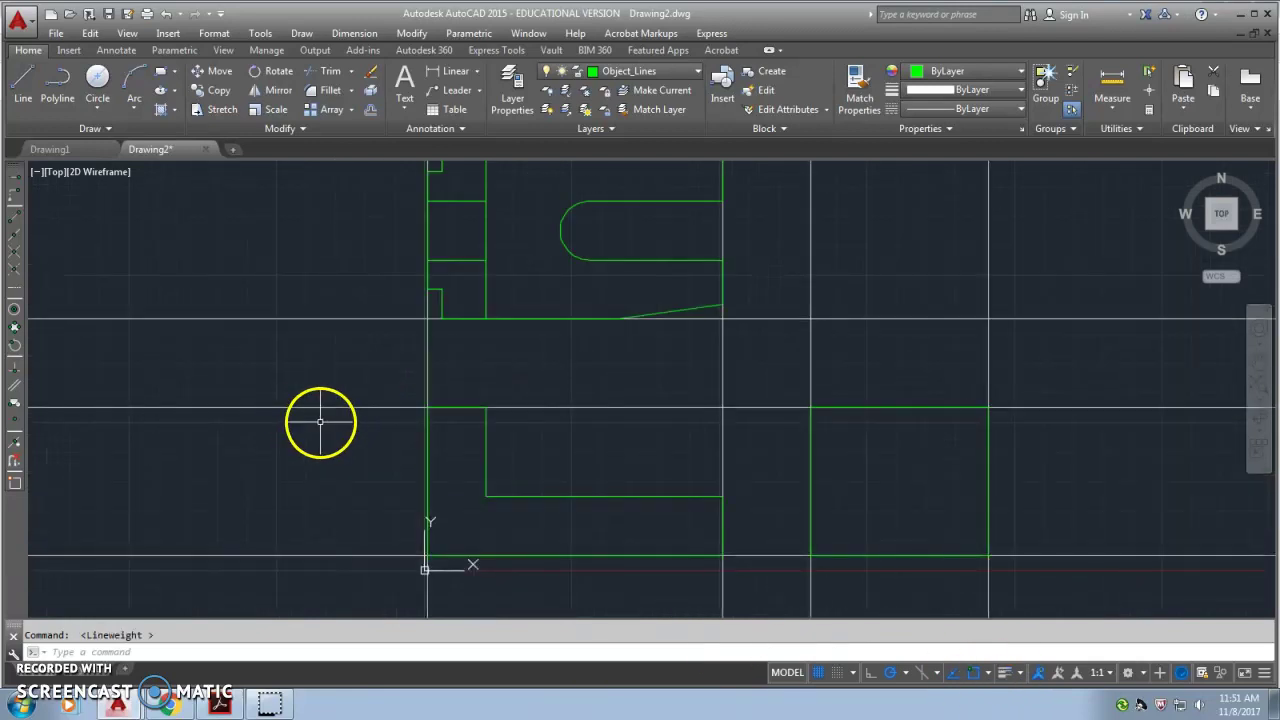
pyautogui.scroll(1, 430, 455)
pyautogui.moveTo(441, 462); pyautogui.dragTo(396, 435, button='middle')
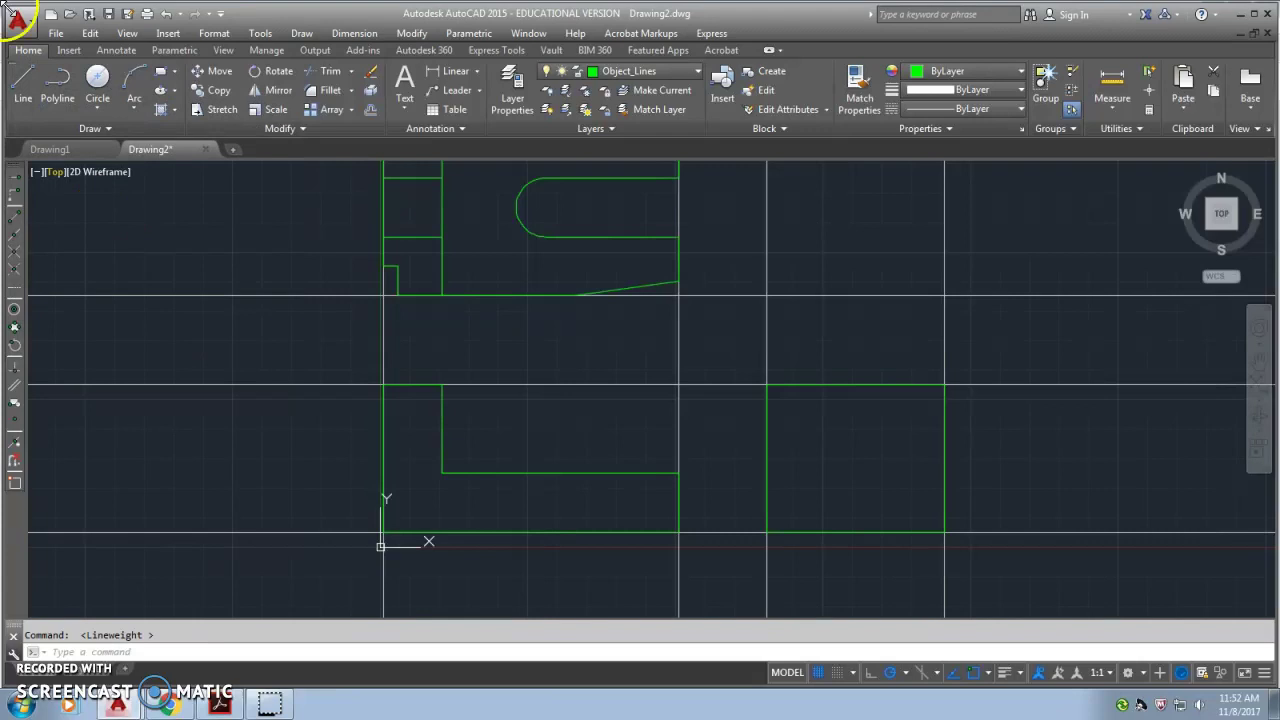
# Draw a vertical line from the top view's notch corner down to the lower view's bottom edge
pyautogui.click(24, 75)
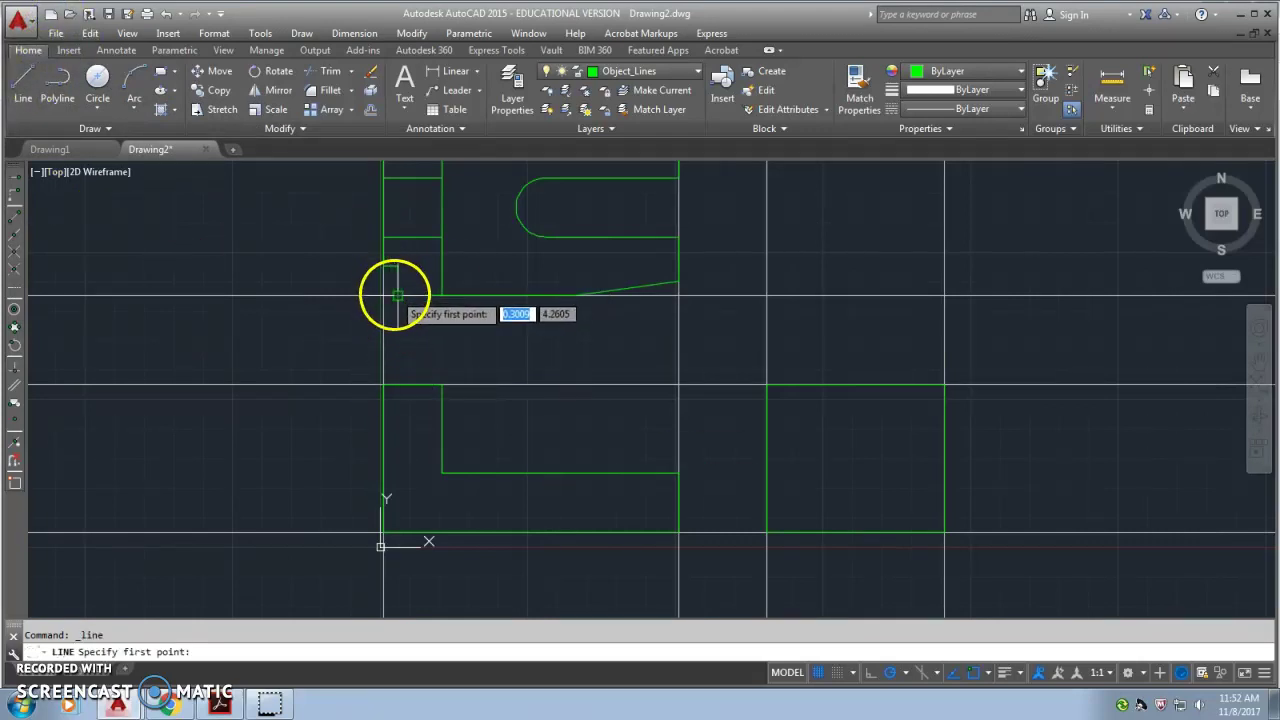
pyautogui.click(397, 385)
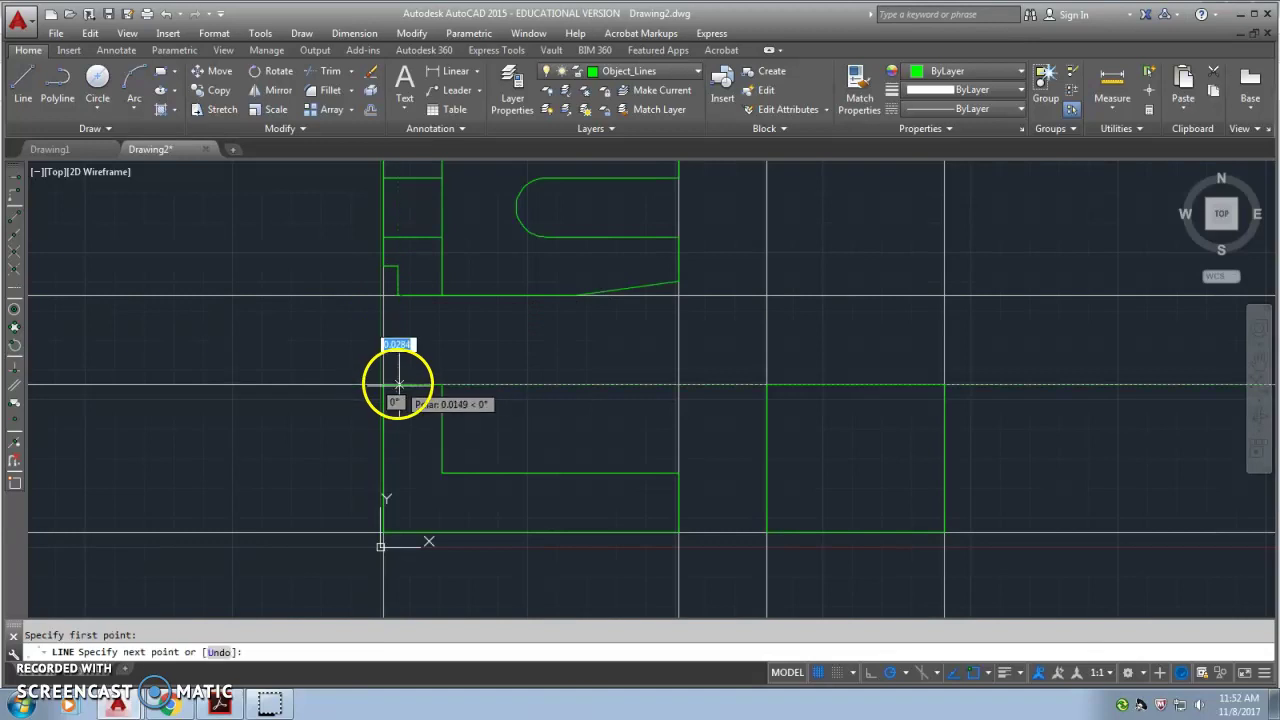
pyautogui.click(397, 531)
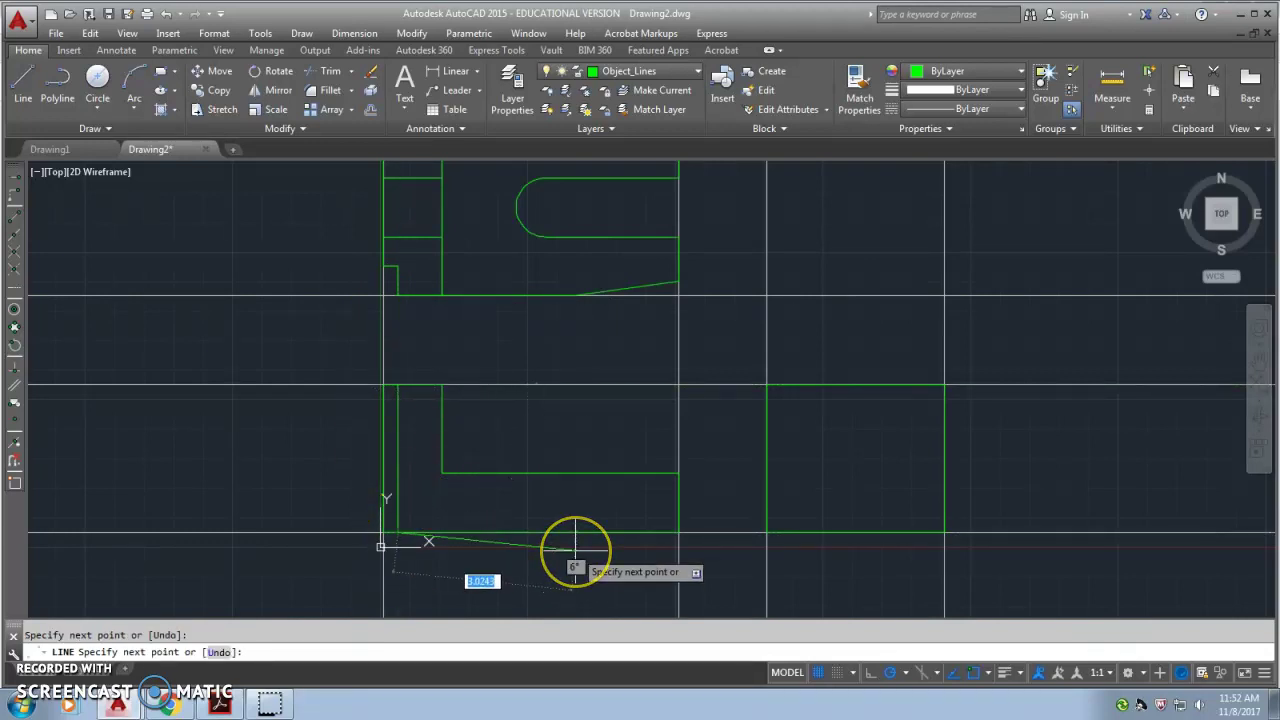
pyautogui.press('Return')
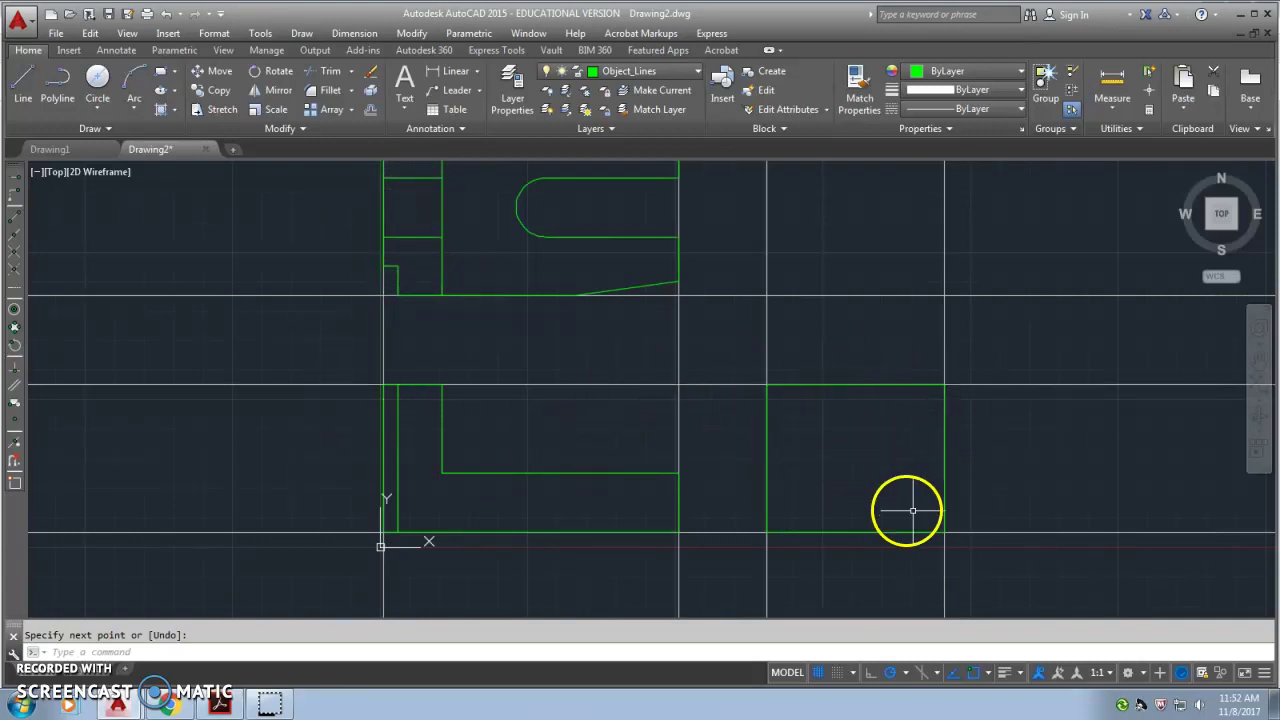
# Make Construction the current layer
pyautogui.moveTo(431, 360); pyautogui.dragTo(277, 406, button='middle')
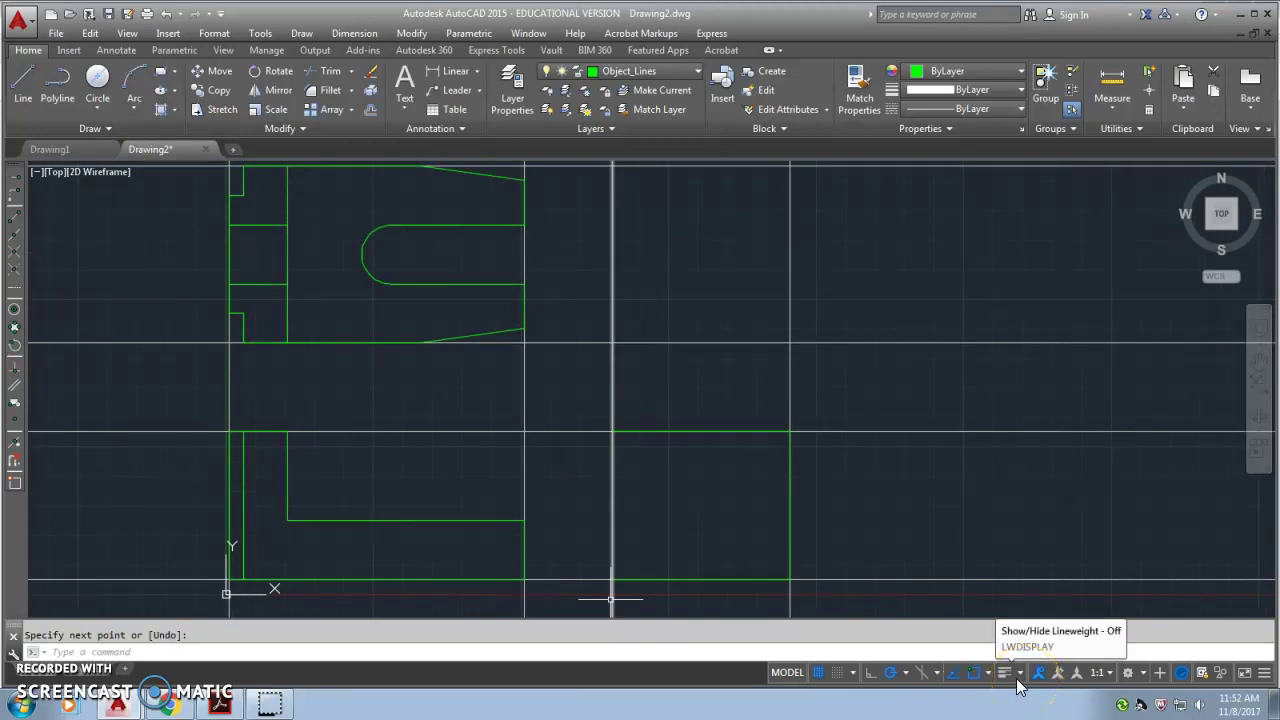
pyautogui.click(645, 71)
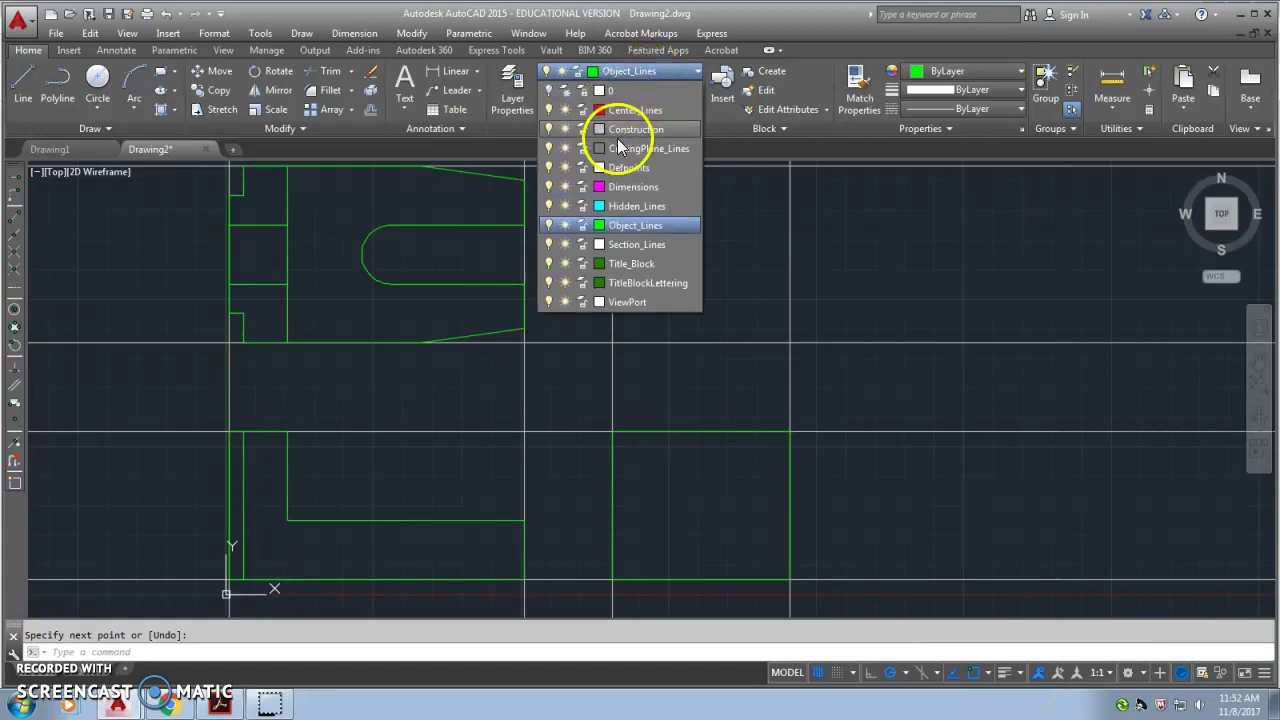
pyautogui.click(626, 130)
# Draw a 45° miter line from the end view's construction line to the construction-line intersection
pyautogui.click(33, 83)
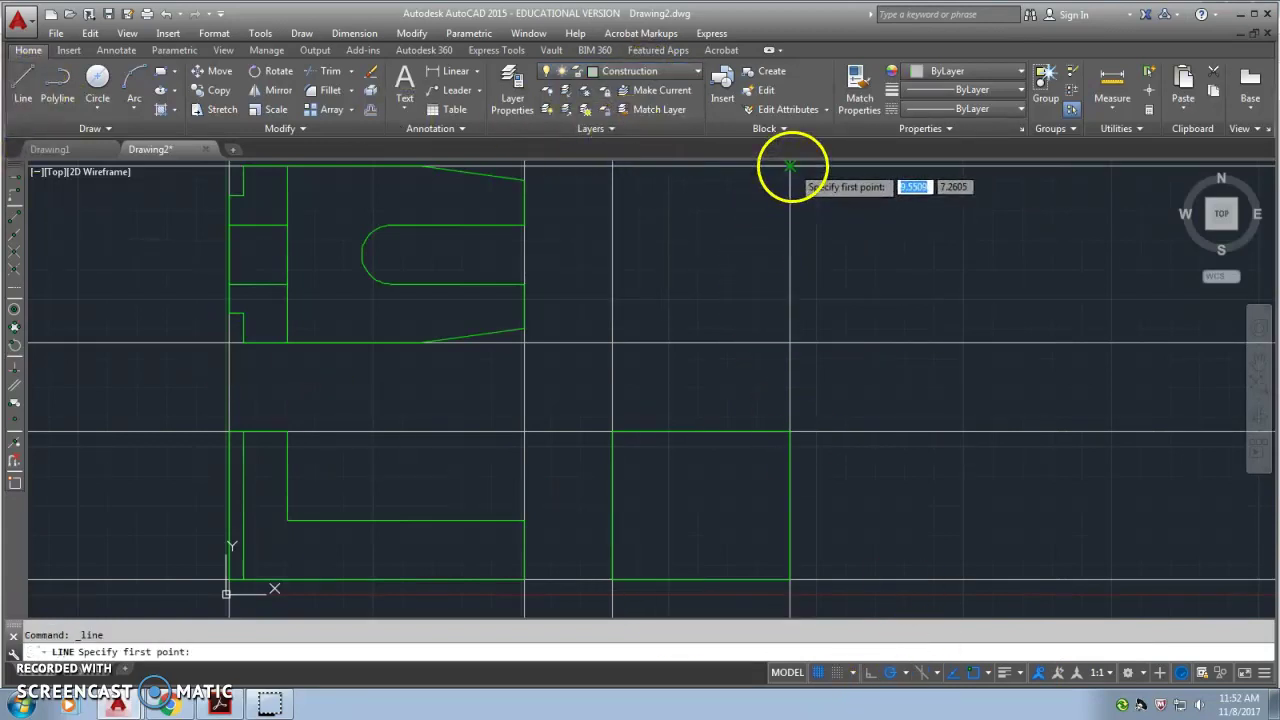
pyautogui.click(790, 166)
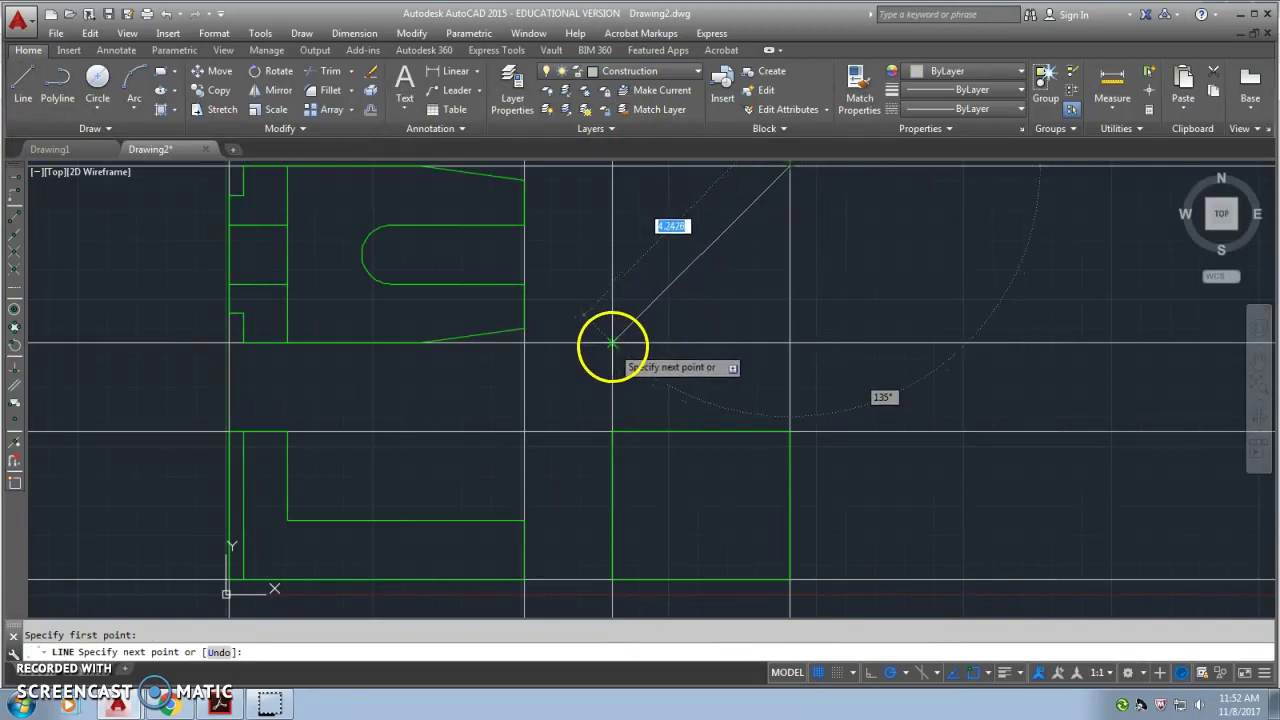
pyautogui.click(612, 343)
pyautogui.moveTo(612, 343); pyautogui.dragTo(580, 412, button='middle')
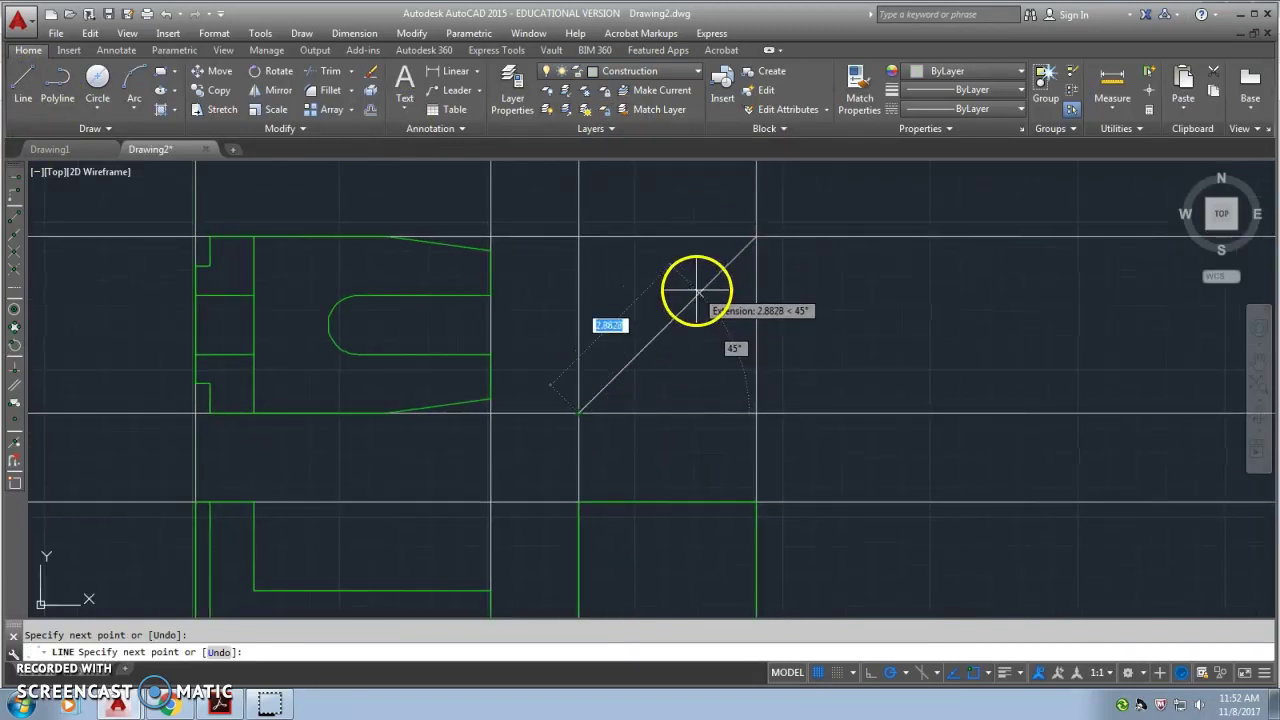
pyautogui.click(756, 238)
pyautogui.press('Escape')
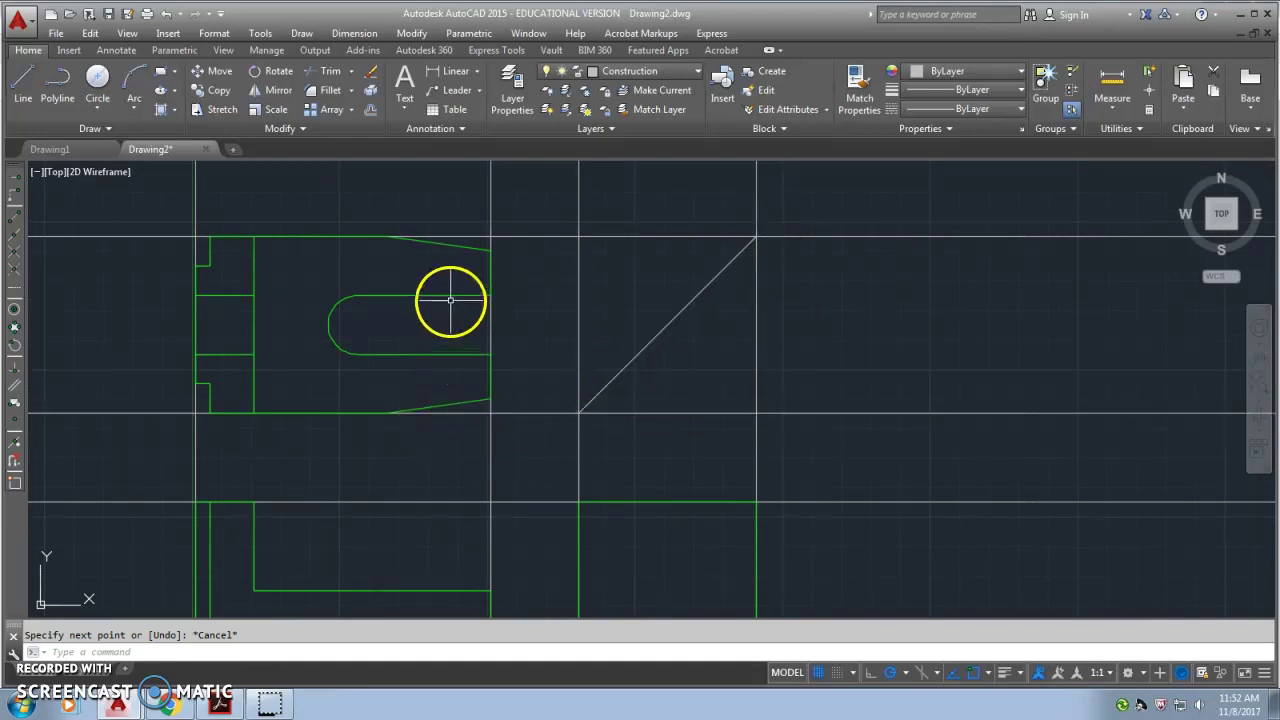
pyautogui.moveTo(645, 461); pyautogui.dragTo(640, 343, button='middle')
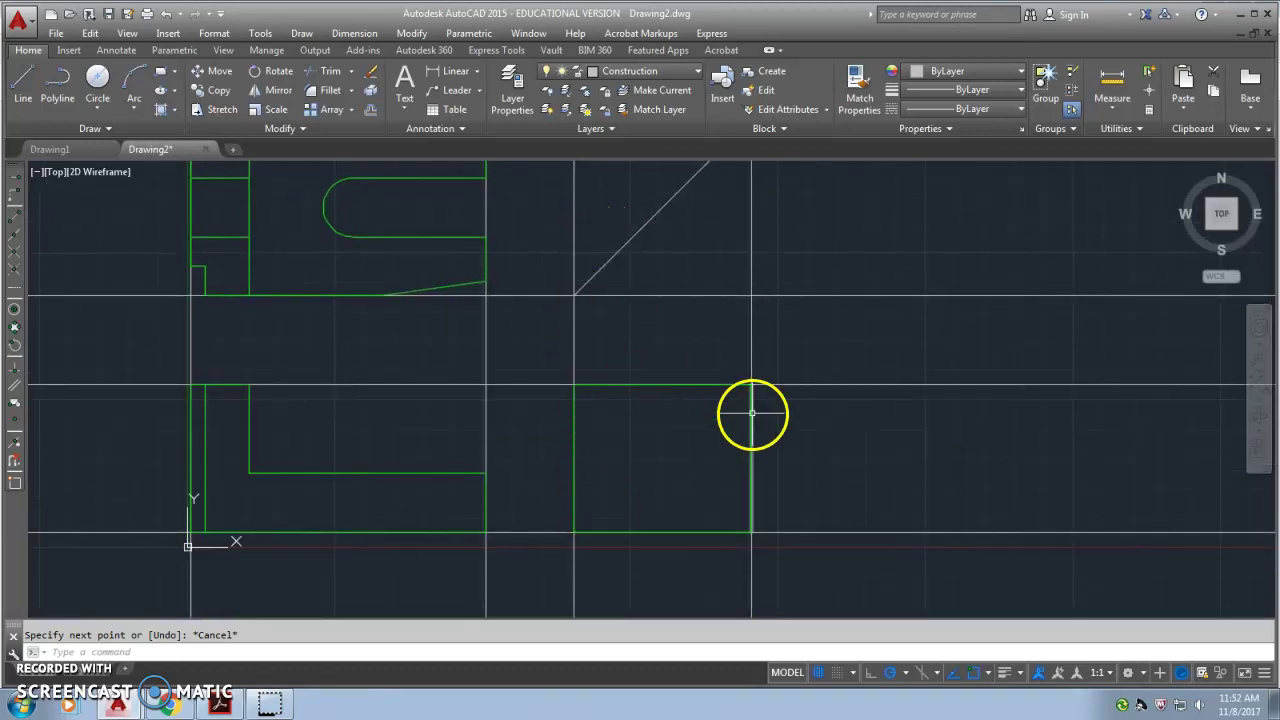
pyautogui.moveTo(634, 363)
pyautogui.mouseDown(button='middle')
pyautogui.moveTo(594, 371)
pyautogui.moveTo(563, 398)
pyautogui.mouseUp(button='middle')
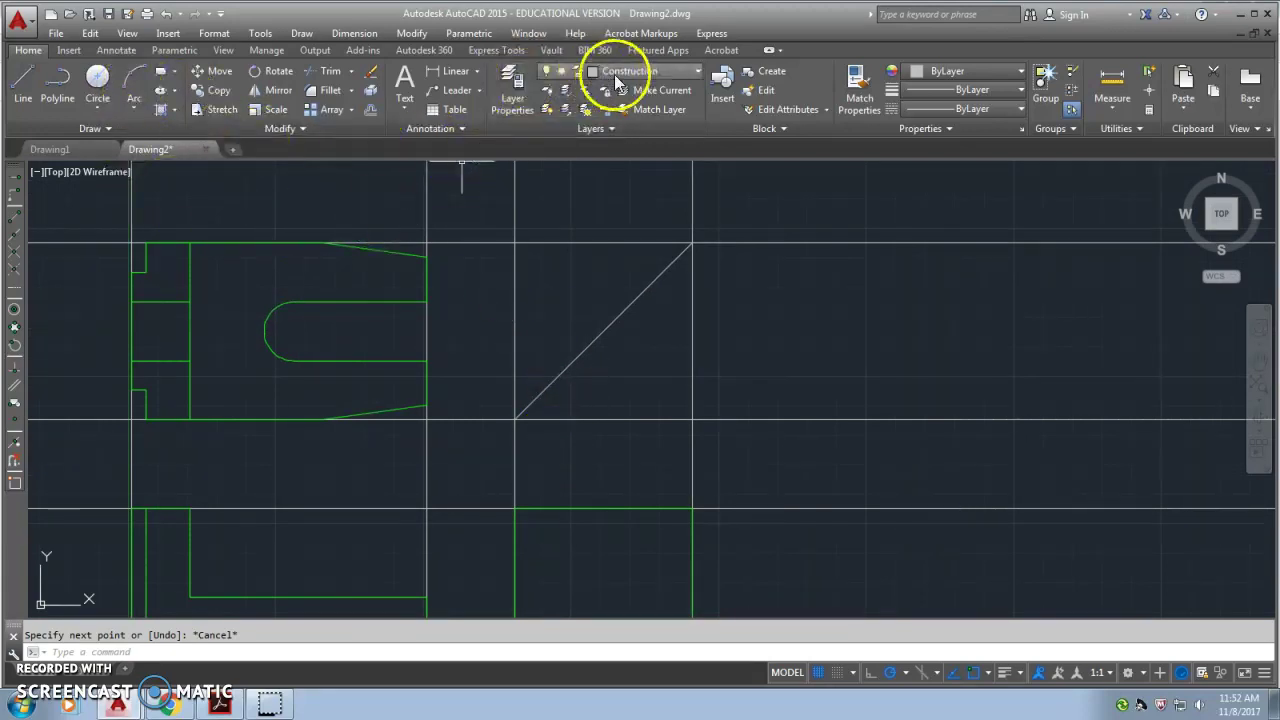
# Place a horizontal construction line through the taper's endpoint
pyautogui.click(110, 130)
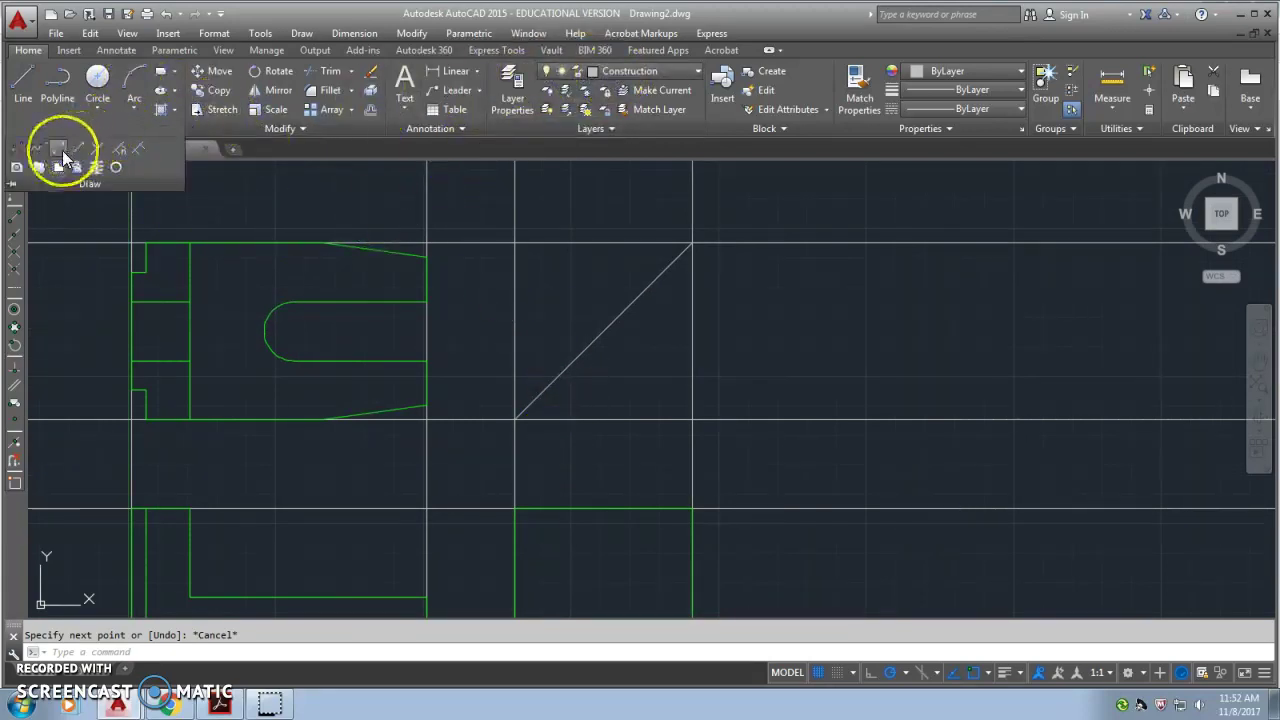
pyautogui.rightClick(62, 150)
pyautogui.click(58, 150)
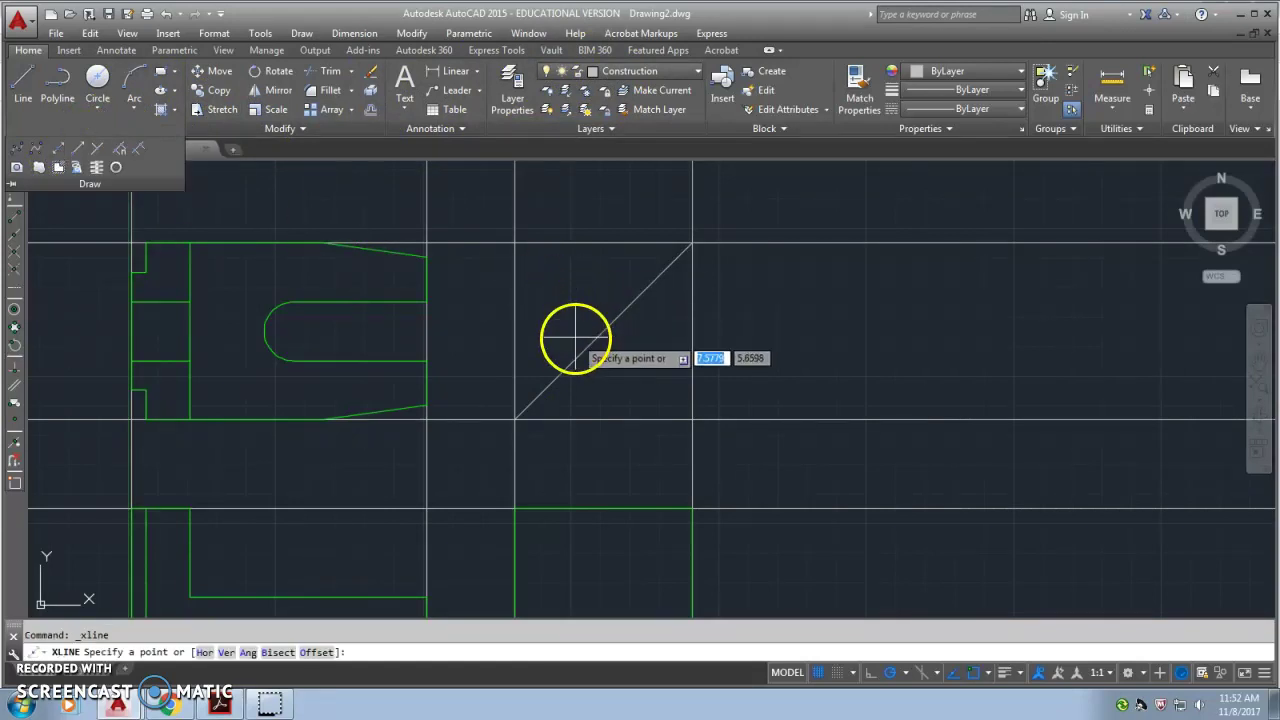
pyautogui.rightClick(545, 299)
pyautogui.click(589, 388)
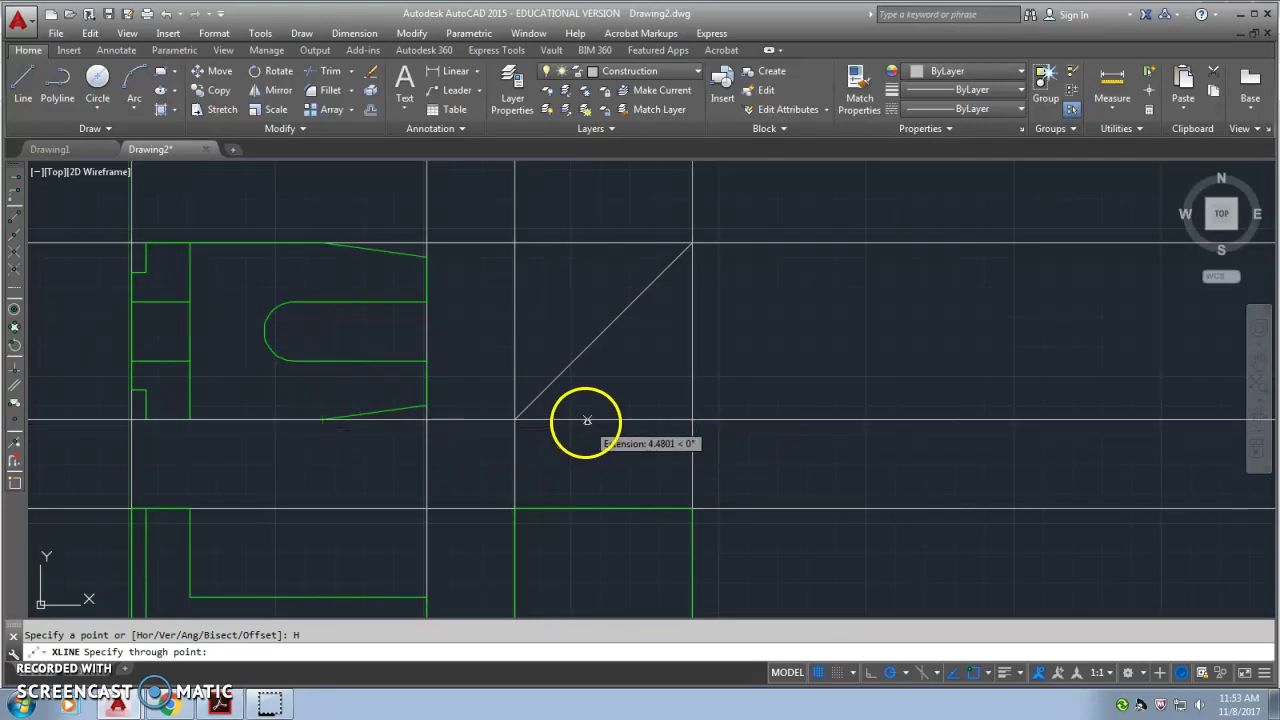
pyautogui.click(426, 405)
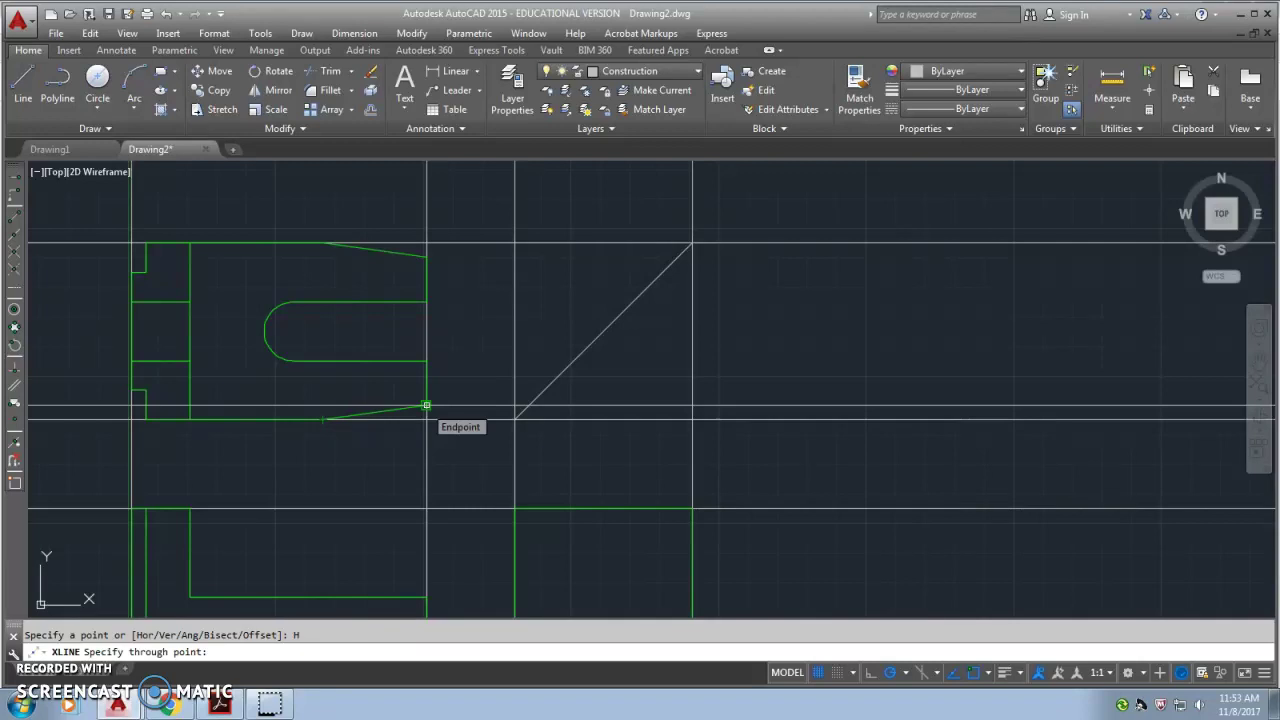
pyautogui.click(426, 405)
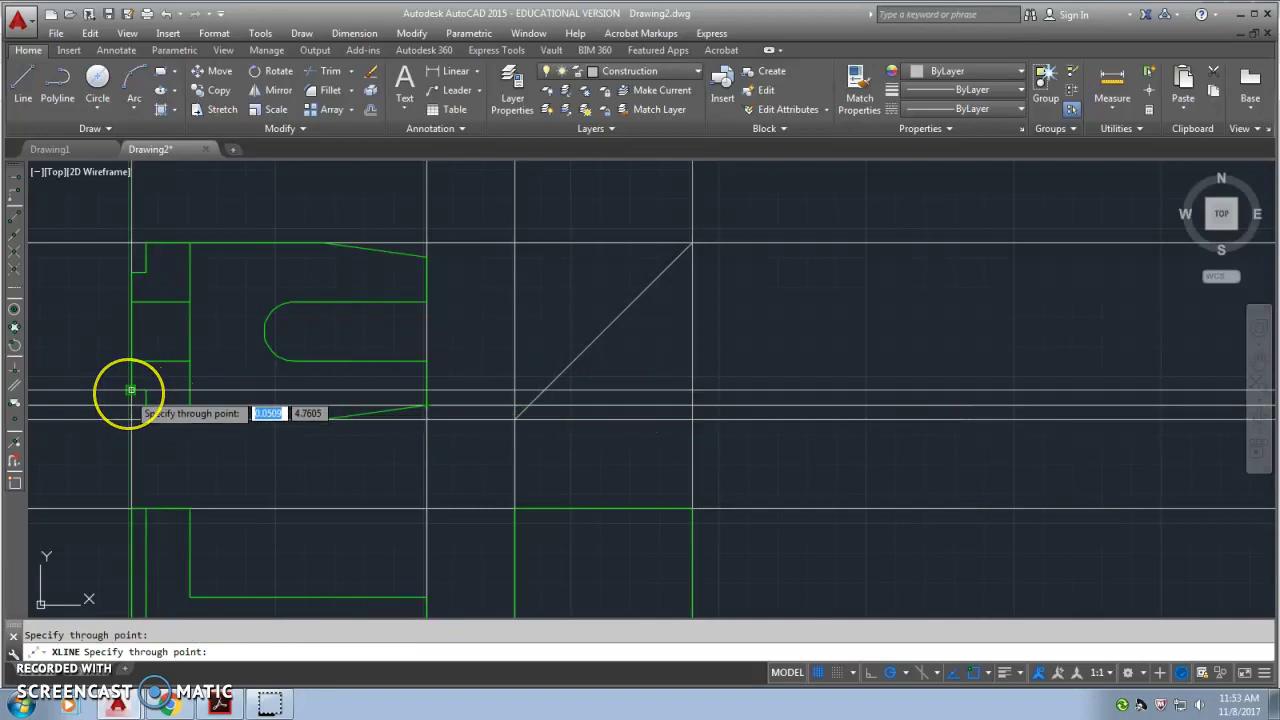
# Add horizontal construction lines through the notch corner, slot edges and centre, step, and upper taper end
pyautogui.click(131, 390)
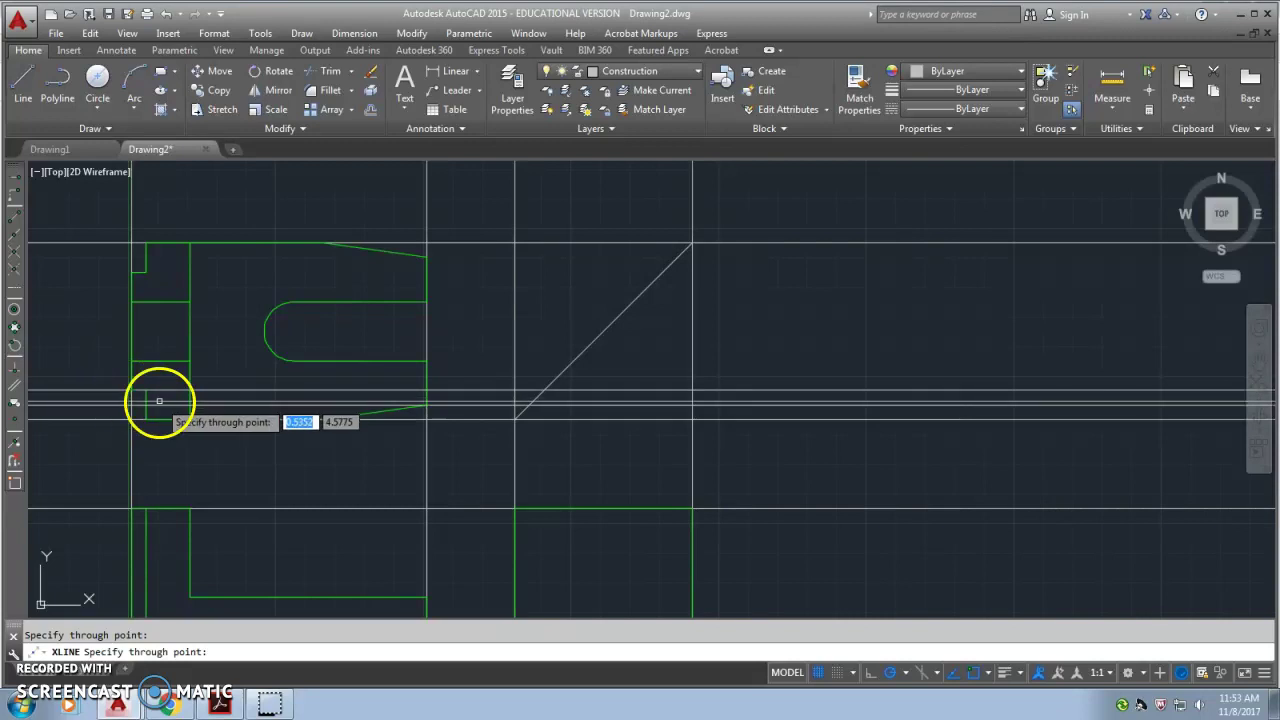
pyautogui.click(426, 361)
pyautogui.click(271, 332)
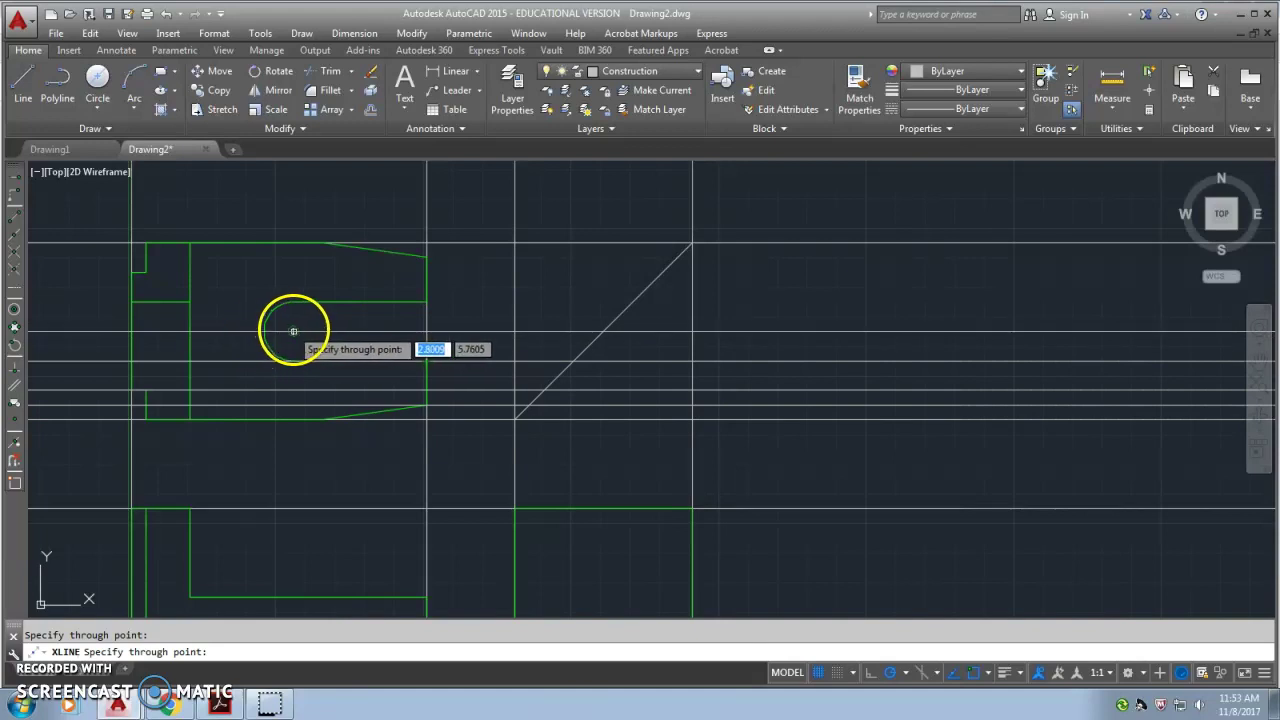
pyautogui.click(424, 301)
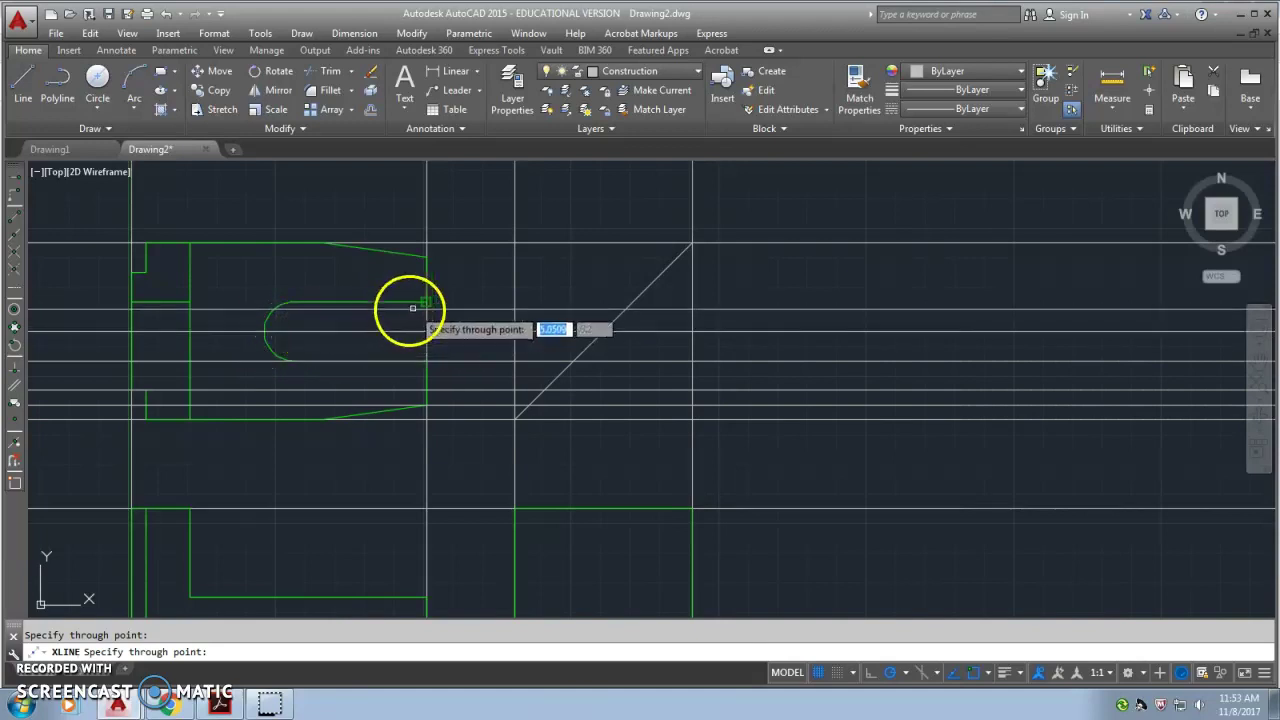
pyautogui.click(138, 273)
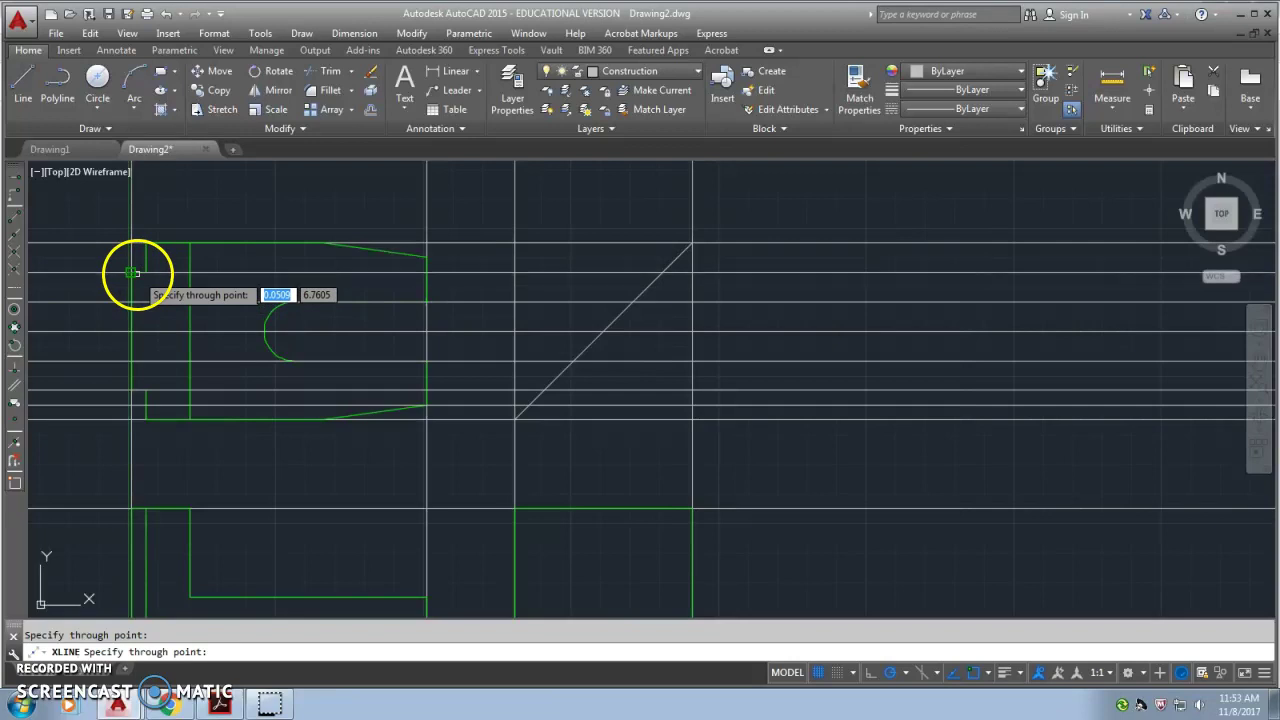
pyautogui.click(426, 257)
pyautogui.press('Escape')
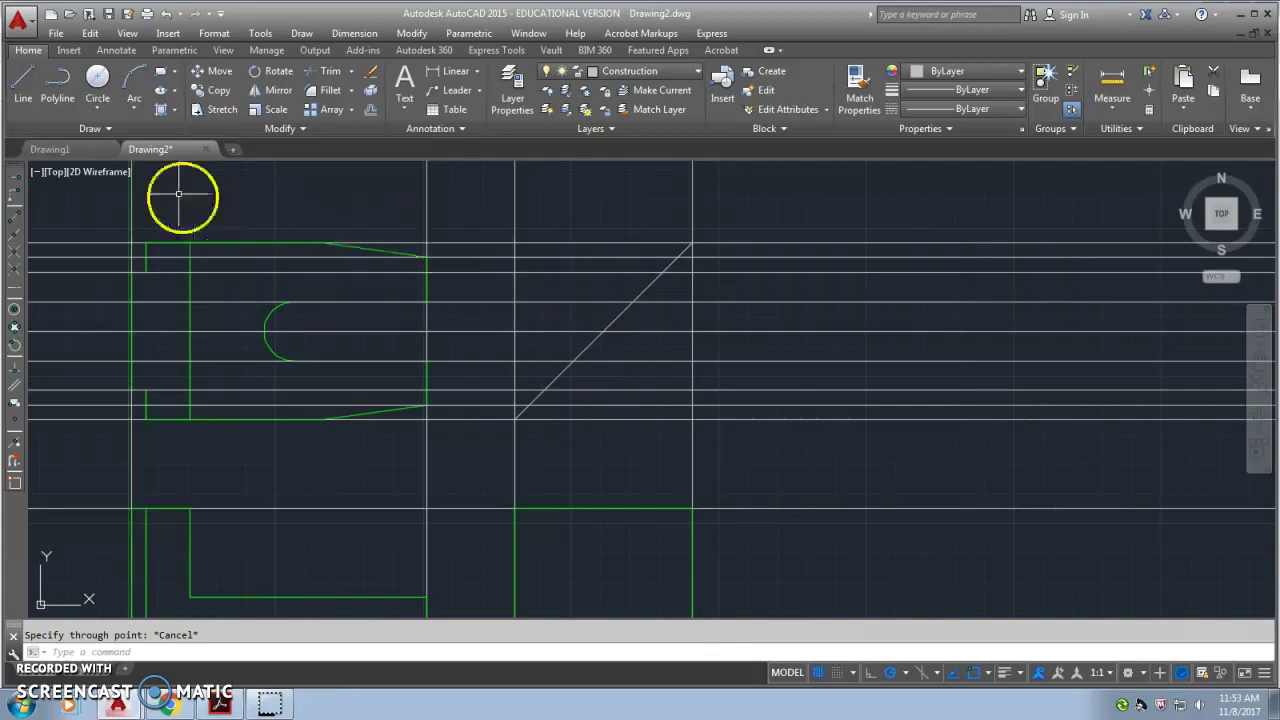
# Start the Construction Line tool from the Draw slideout in vertical mode
pyautogui.click(92, 128)
pyautogui.click(70, 158)
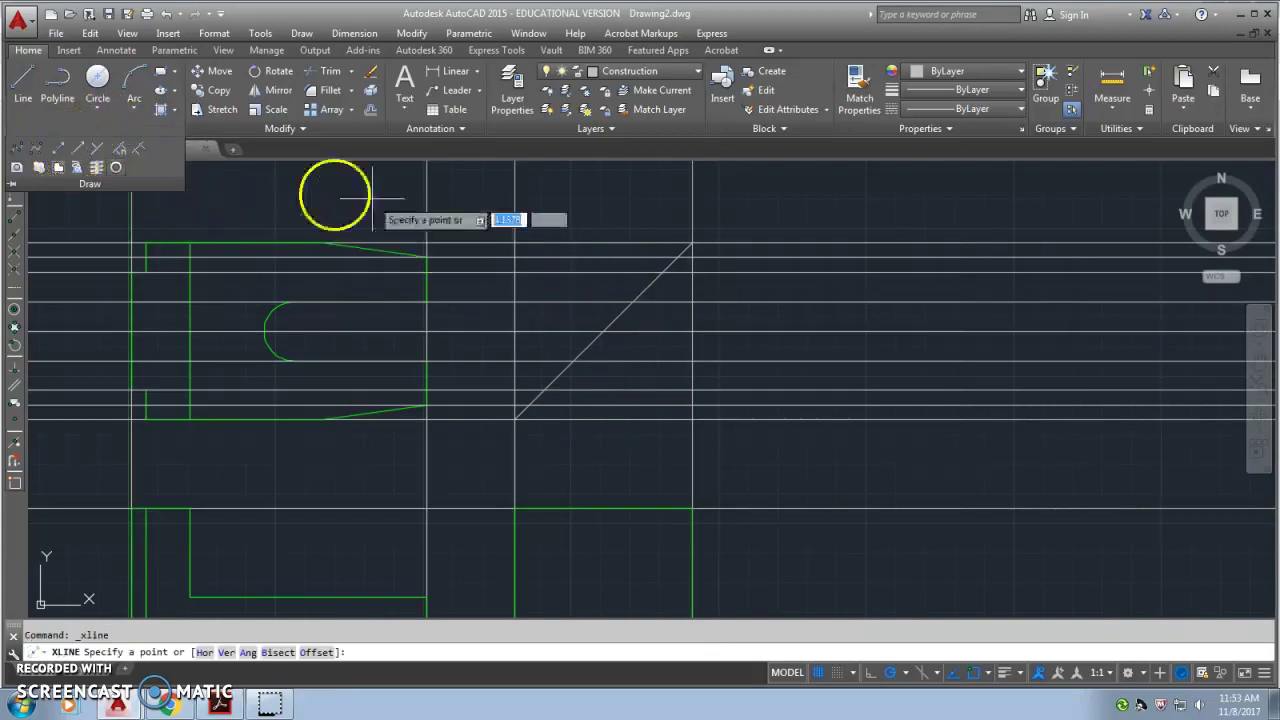
pyautogui.rightClick(587, 220)
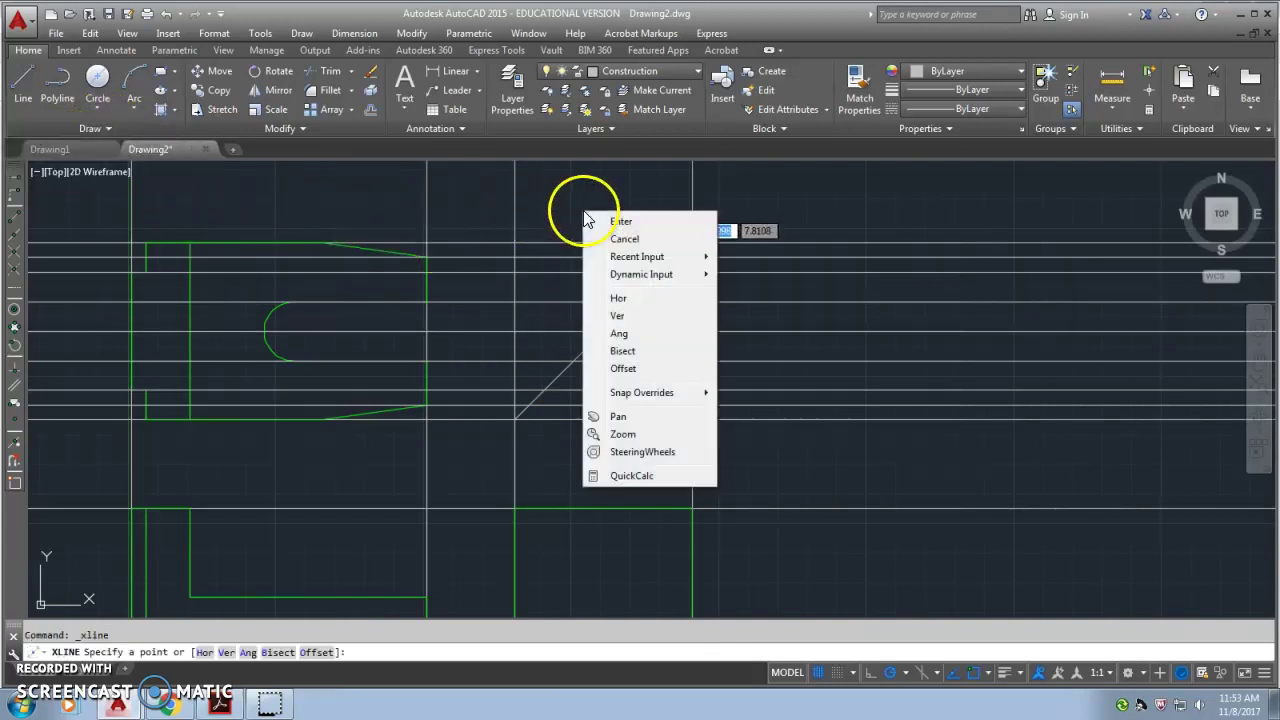
pyautogui.click(620, 316)
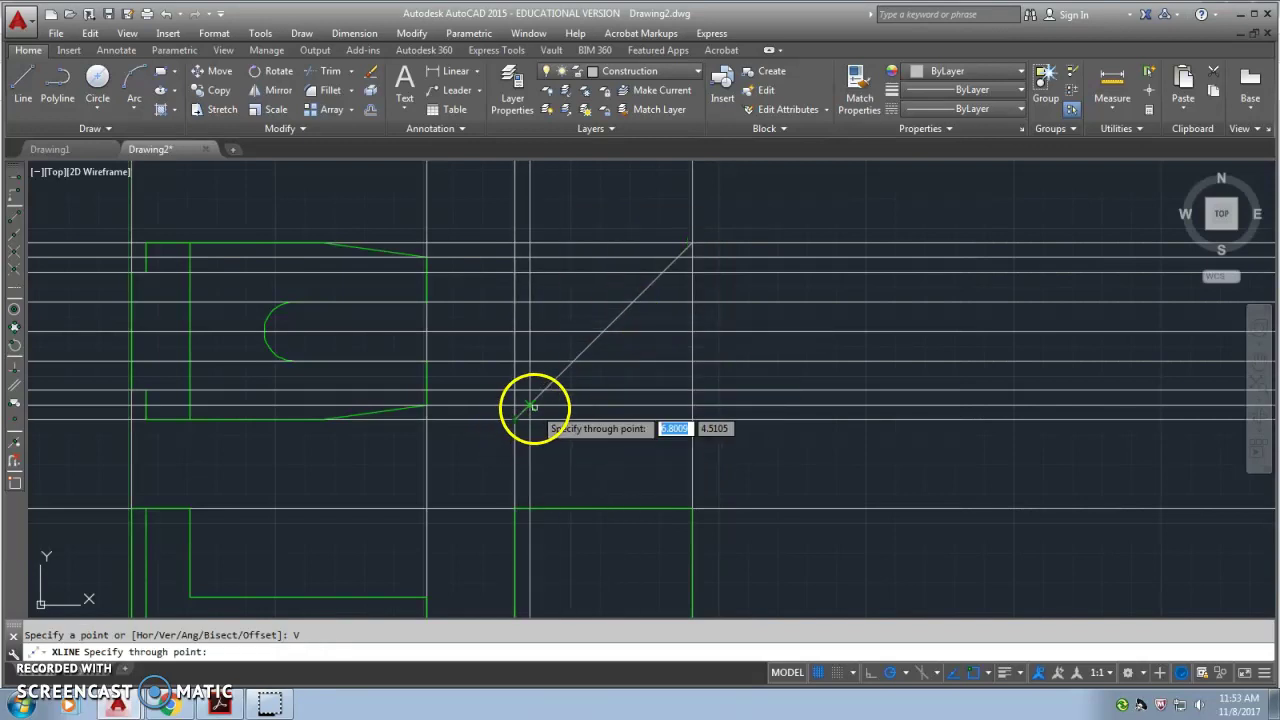
# Drop seven vertical construction lines through the miter-line intersections into the right-hand view
pyautogui.click(533, 406)
pyautogui.click(547, 388)
pyautogui.click(575, 368)
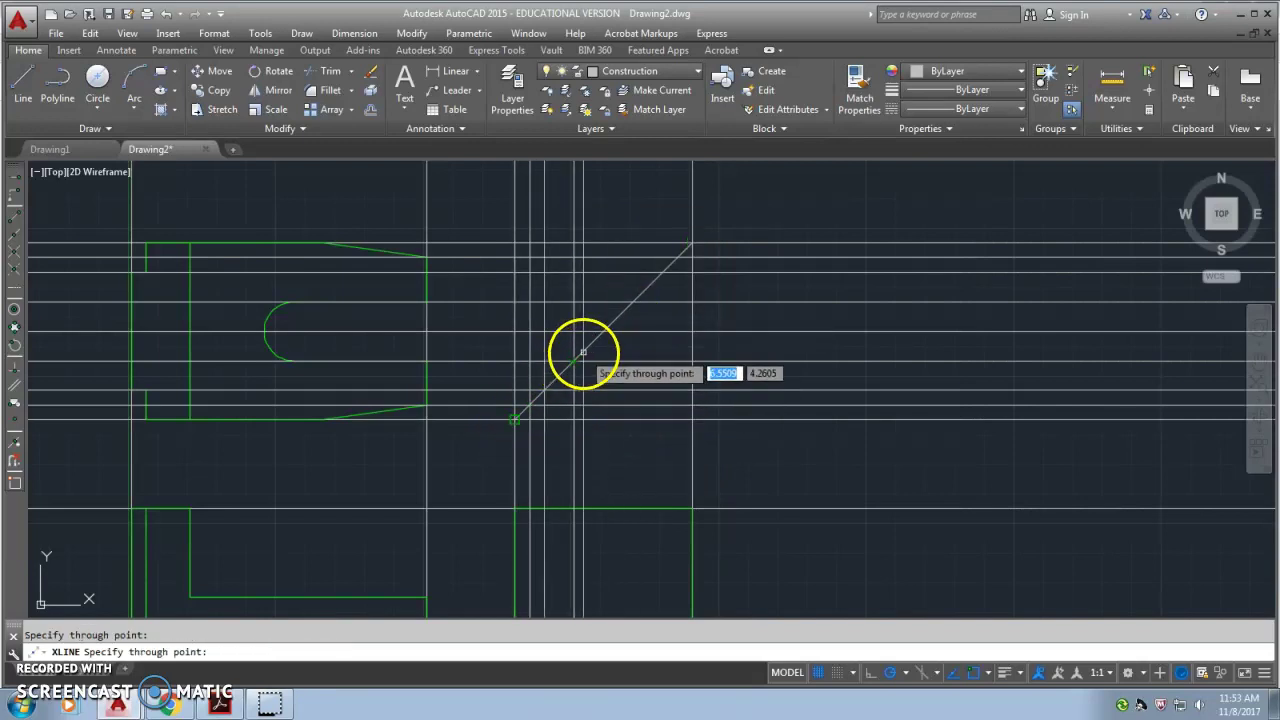
pyautogui.click(603, 325)
pyautogui.click(633, 298)
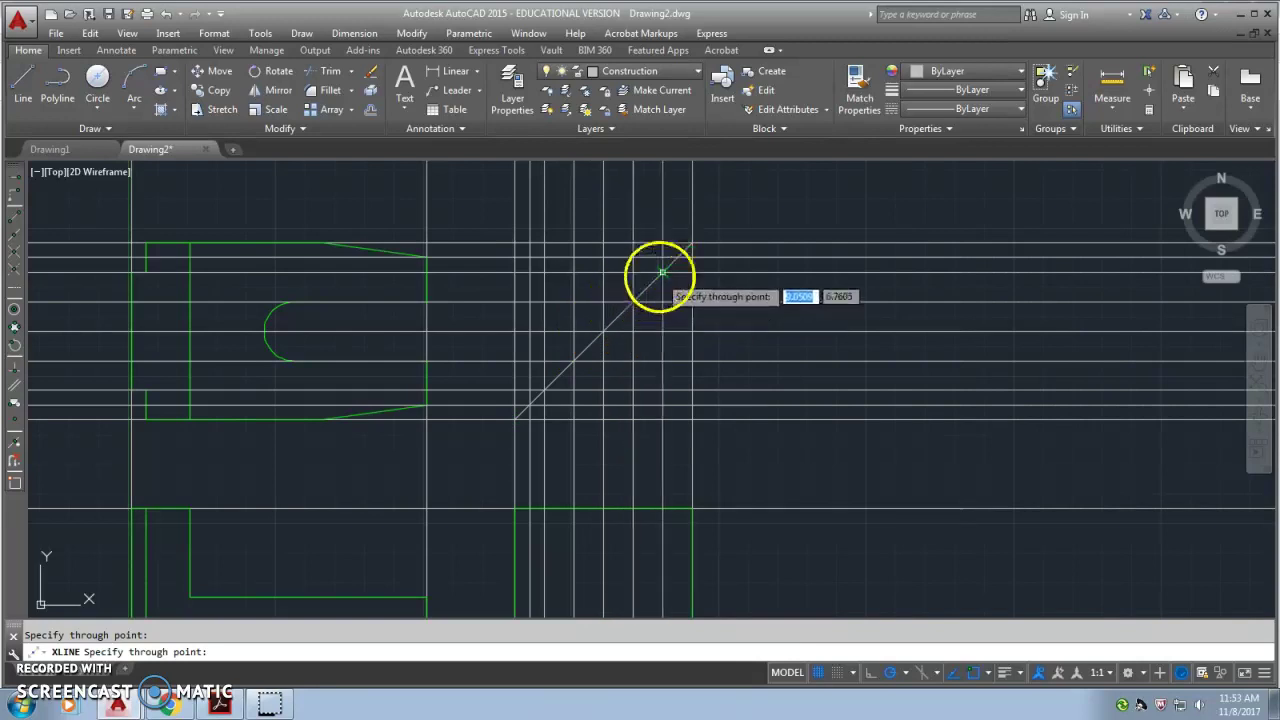
pyautogui.click(662, 272)
pyautogui.click(675, 252)
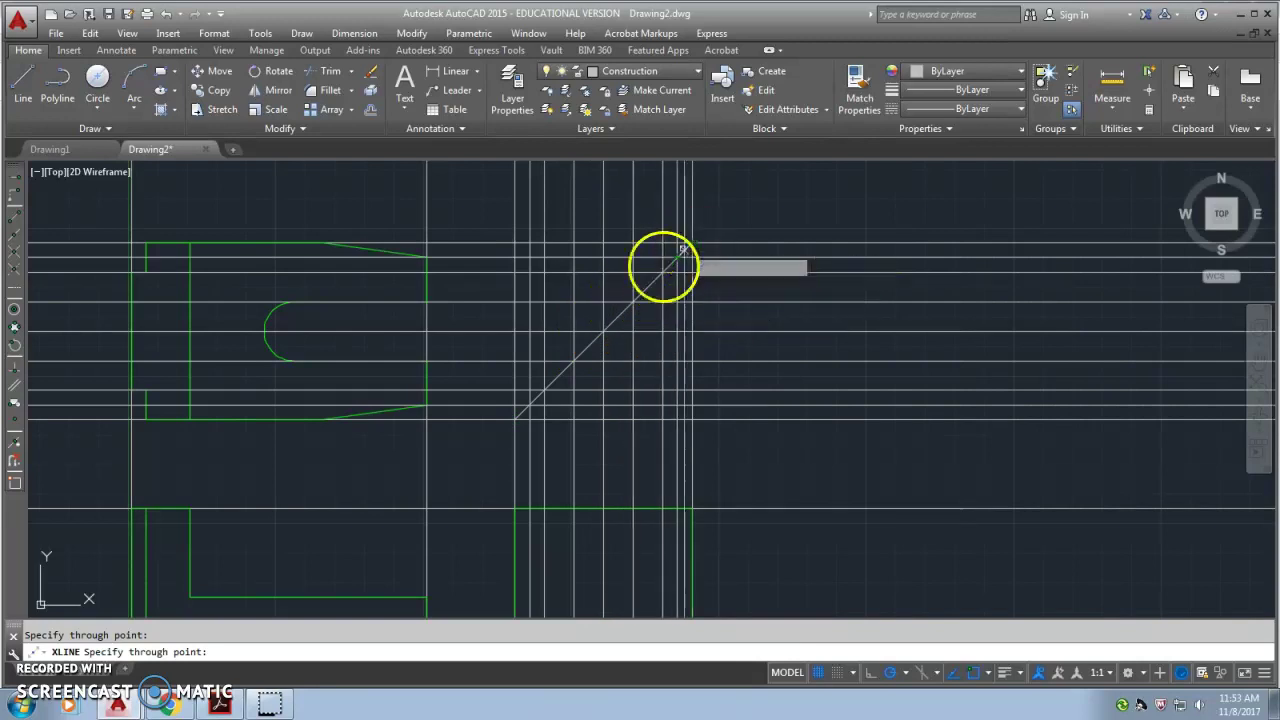
pyautogui.press('Escape')
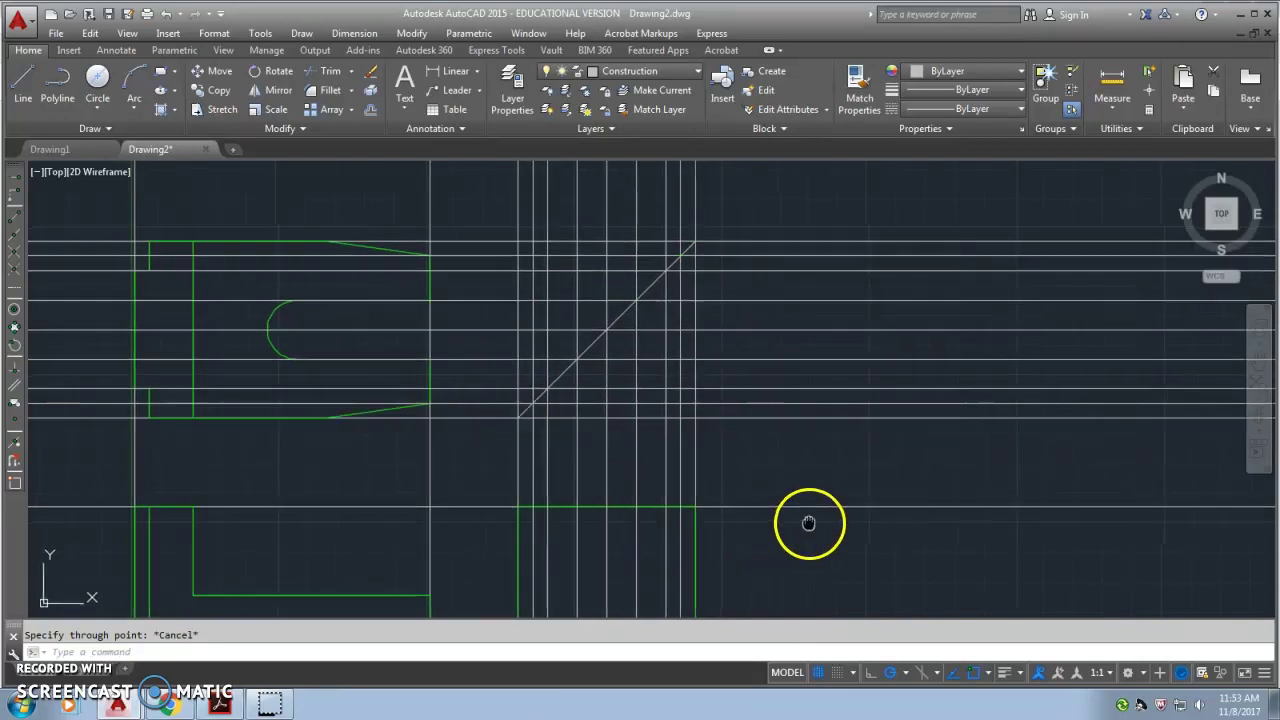
pyautogui.moveTo(808, 523); pyautogui.dragTo(748, 314, button='middle')
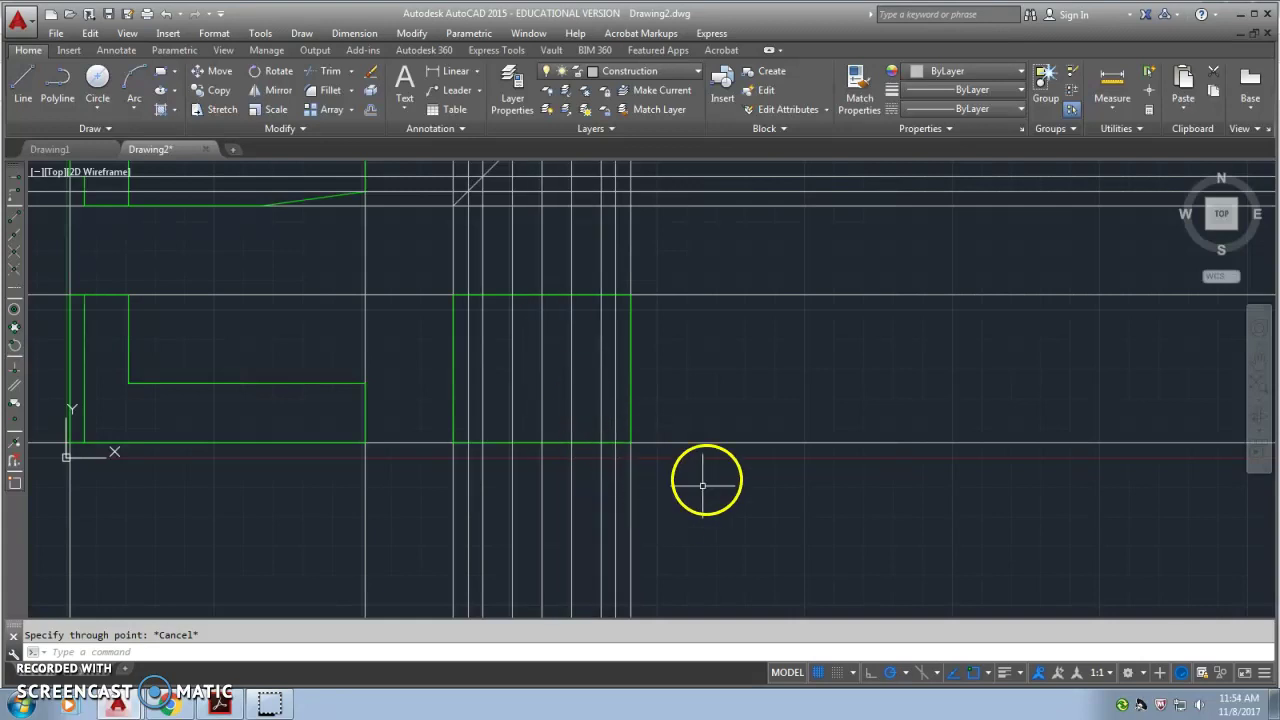
# Turn on lineweight display so outlines show at their real thickness
pyautogui.click(1008, 675)
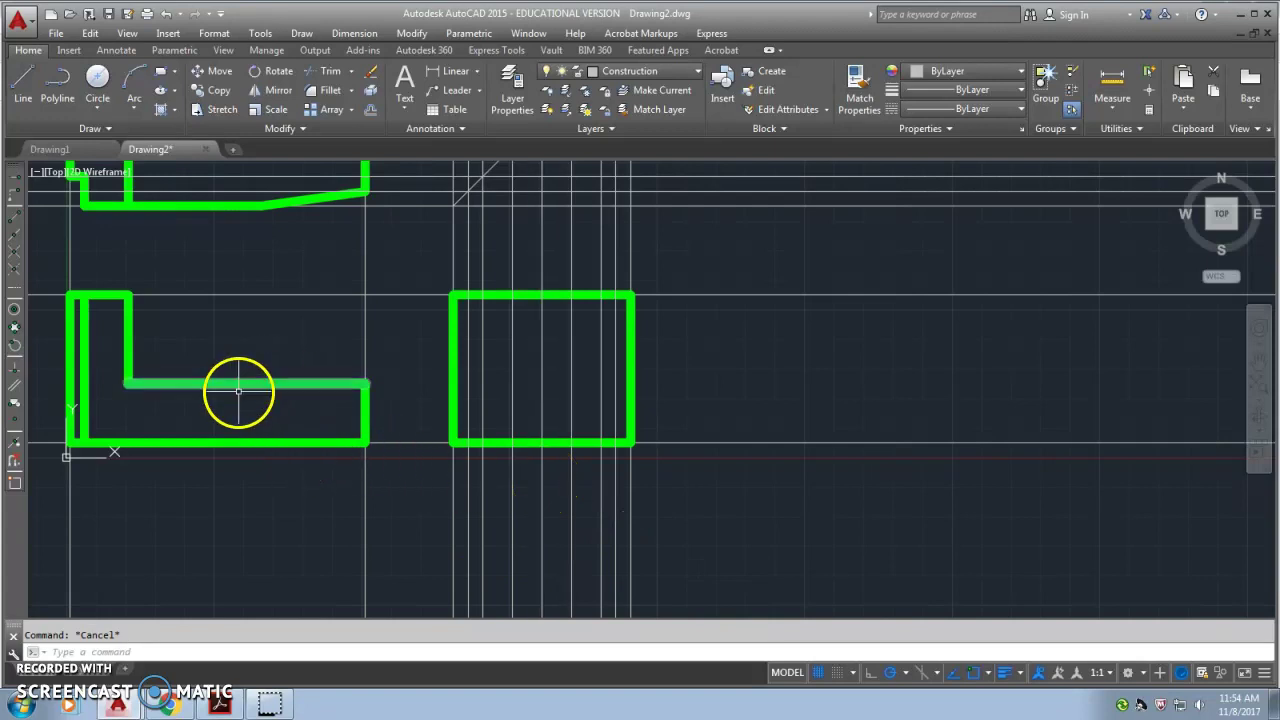
pyautogui.click(18, 86)
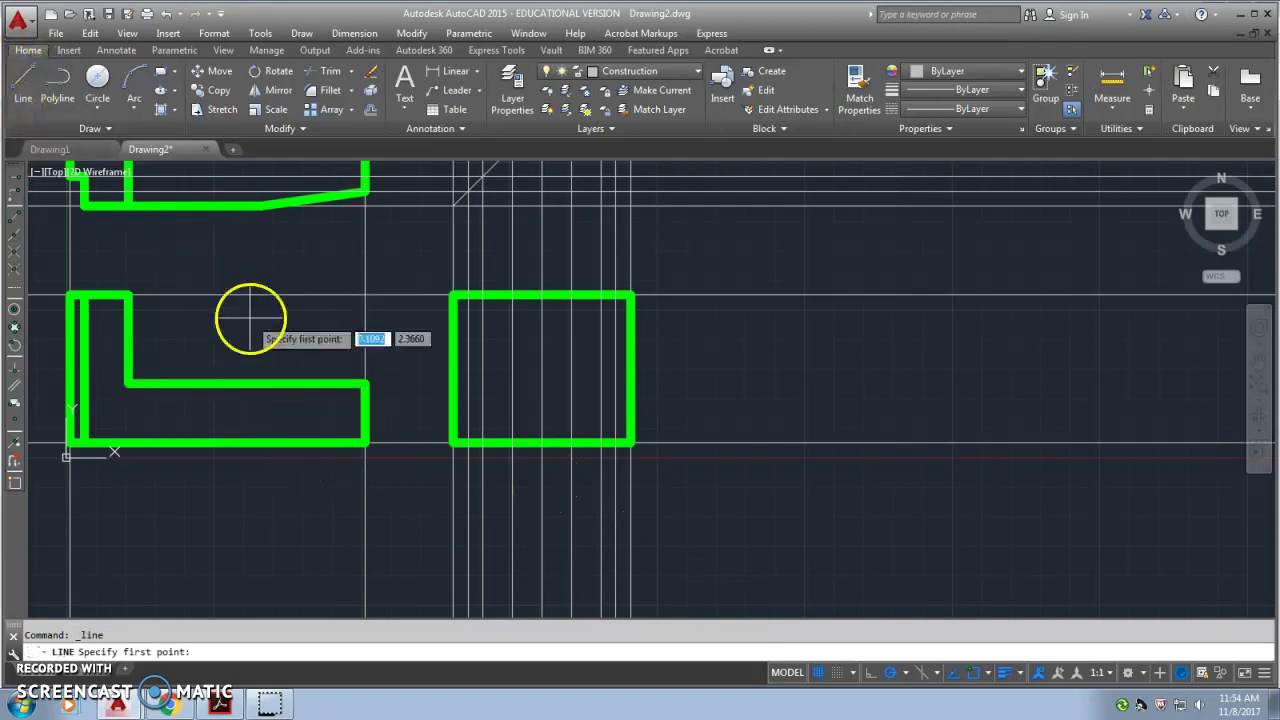
pyautogui.click(450, 385)
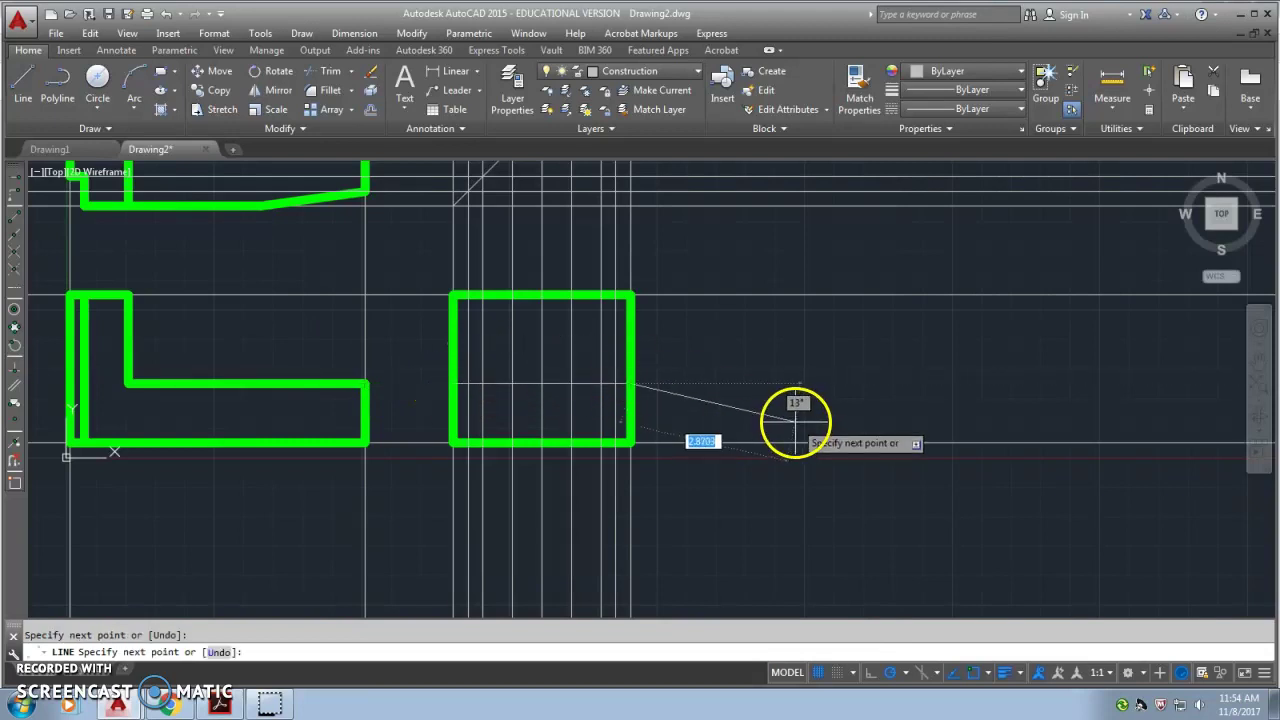
pyautogui.press('Escape')
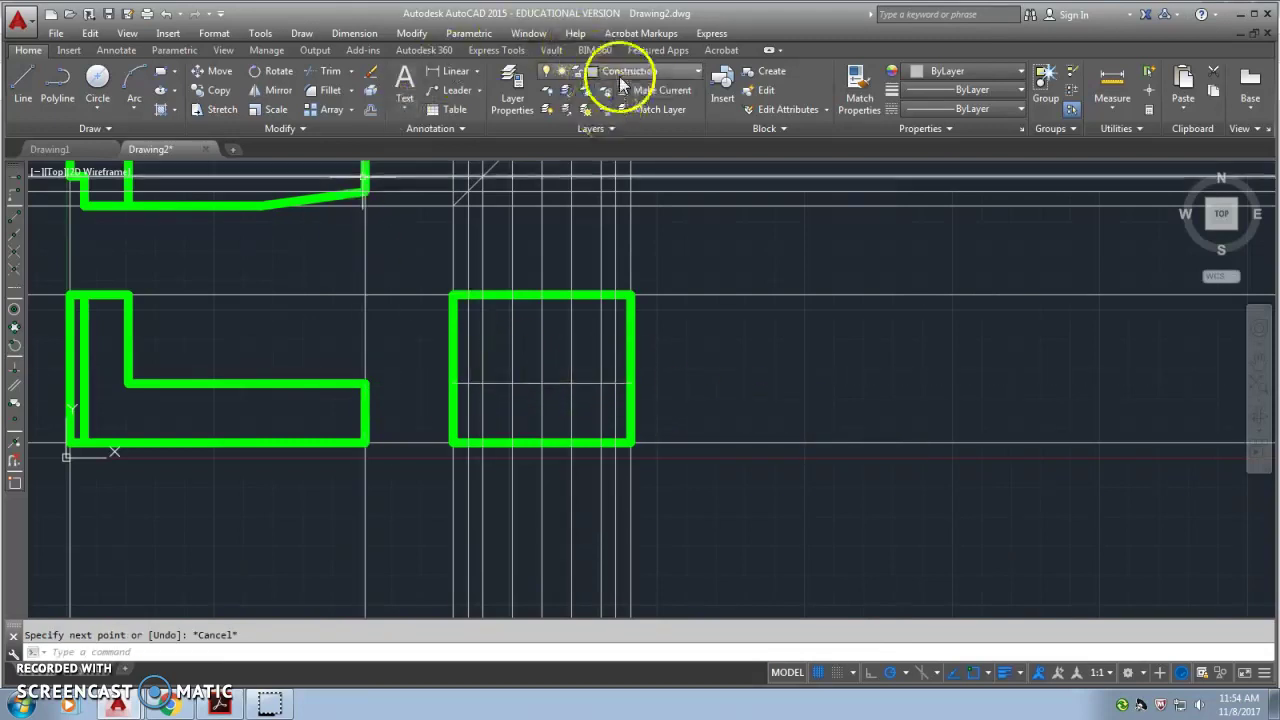
# Move the right rectangle's middle line onto Object_Lines and make Object_Lines current
pyautogui.click(555, 384)
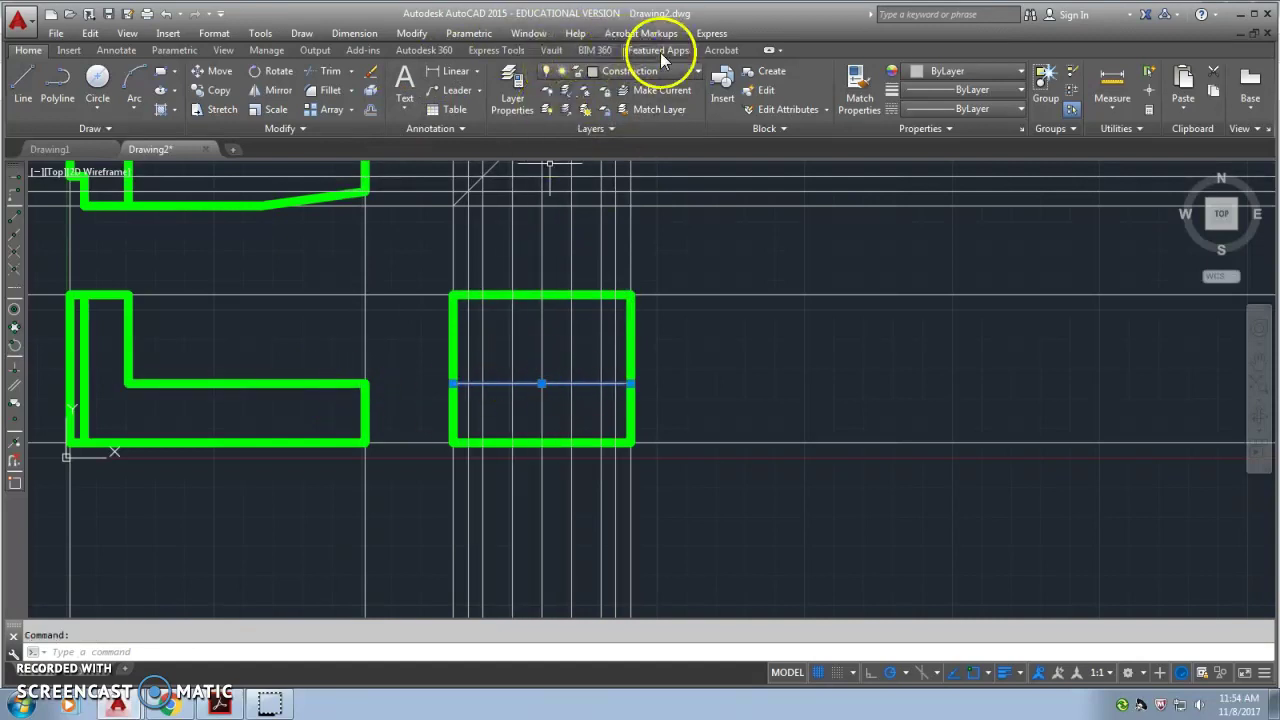
pyautogui.click(680, 71)
pyautogui.click(636, 238)
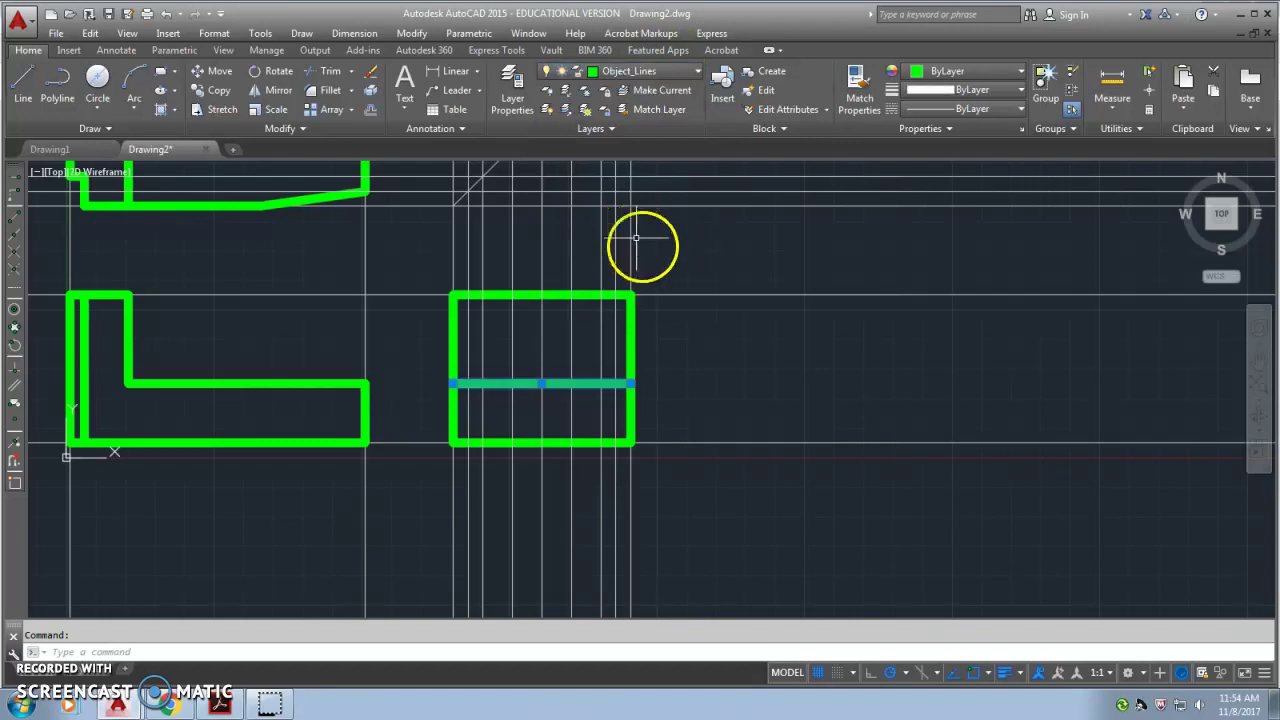
pyautogui.press('Escape')
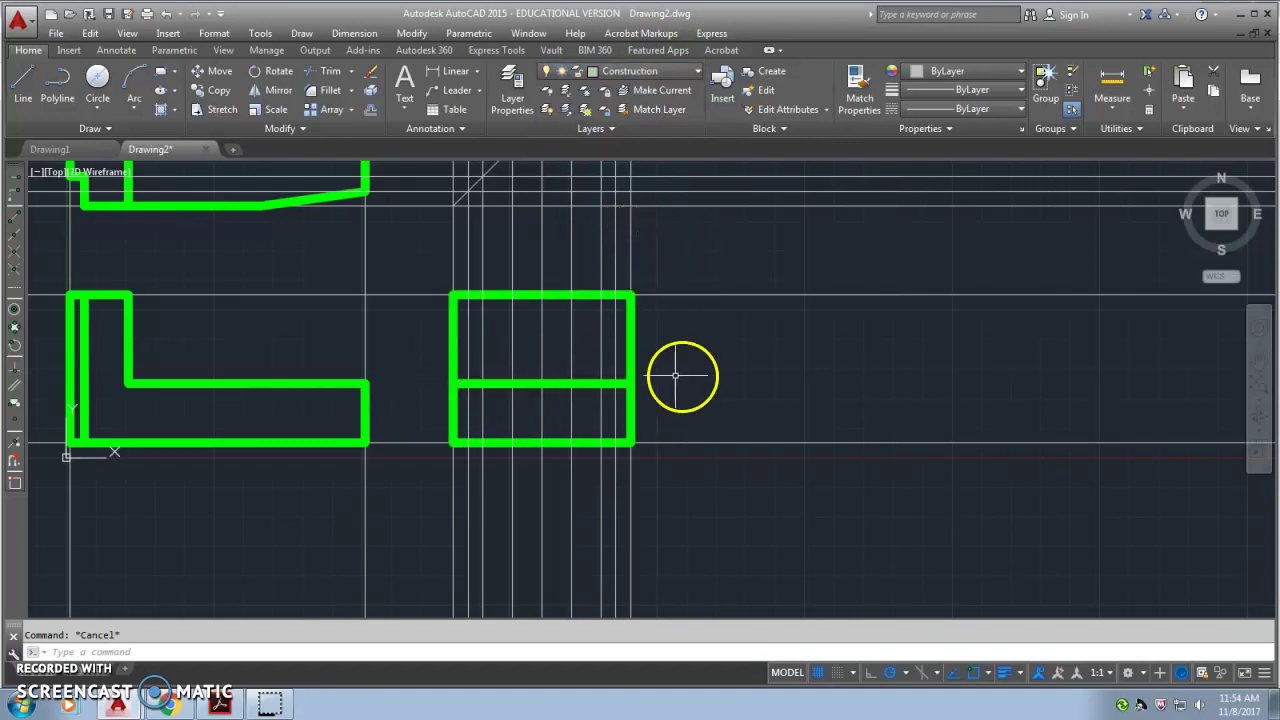
pyautogui.click(673, 71)
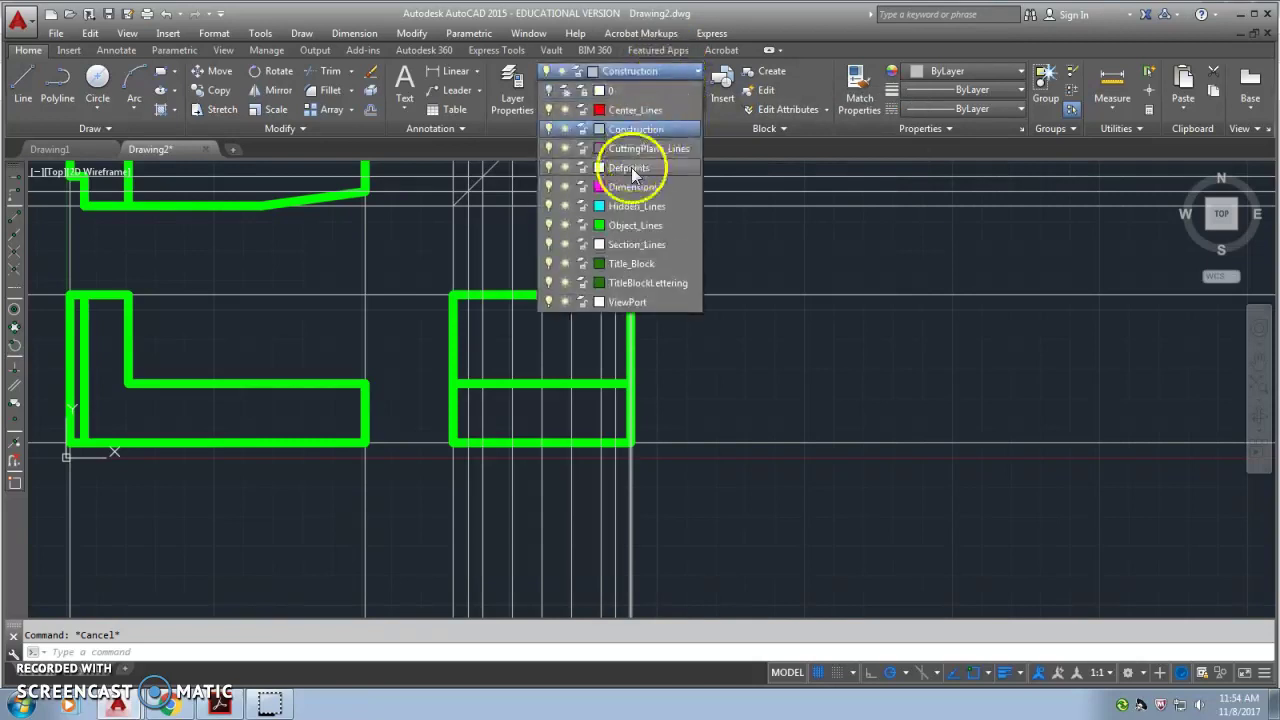
pyautogui.click(648, 226)
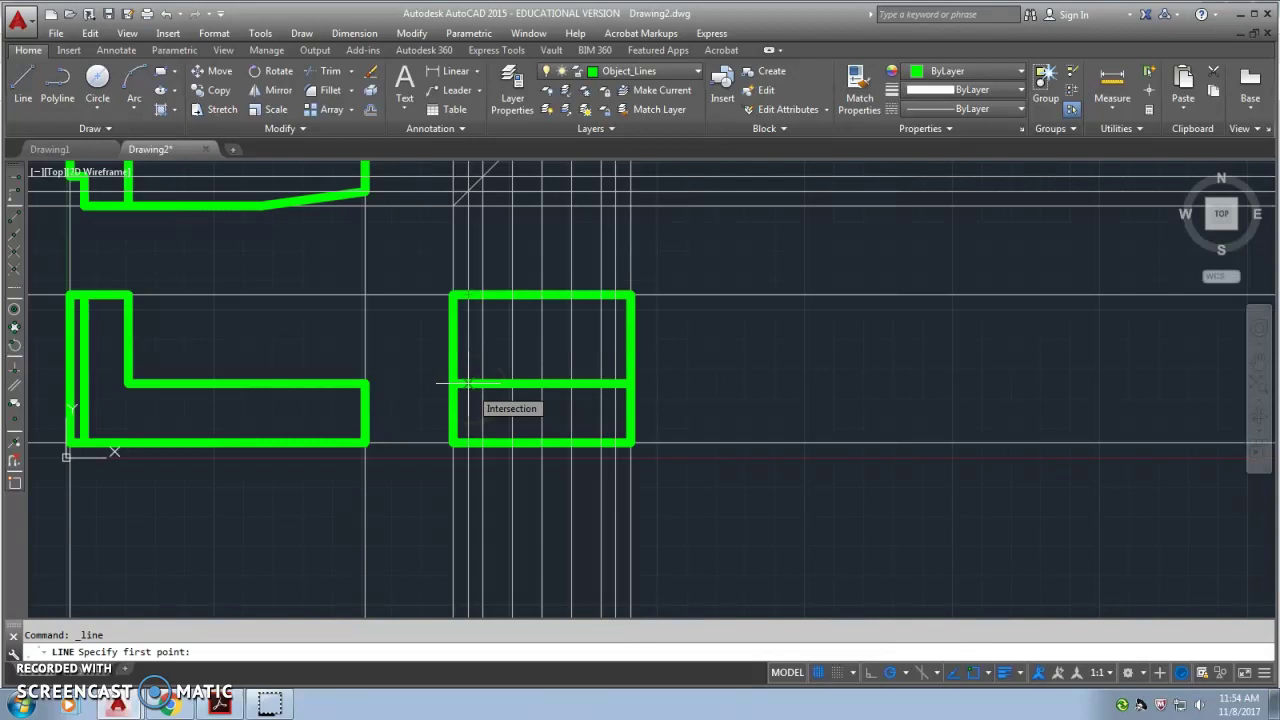
# Draw two vertical object lines from the step line down to the rectangle's bottom edge
pyautogui.click(466, 383)
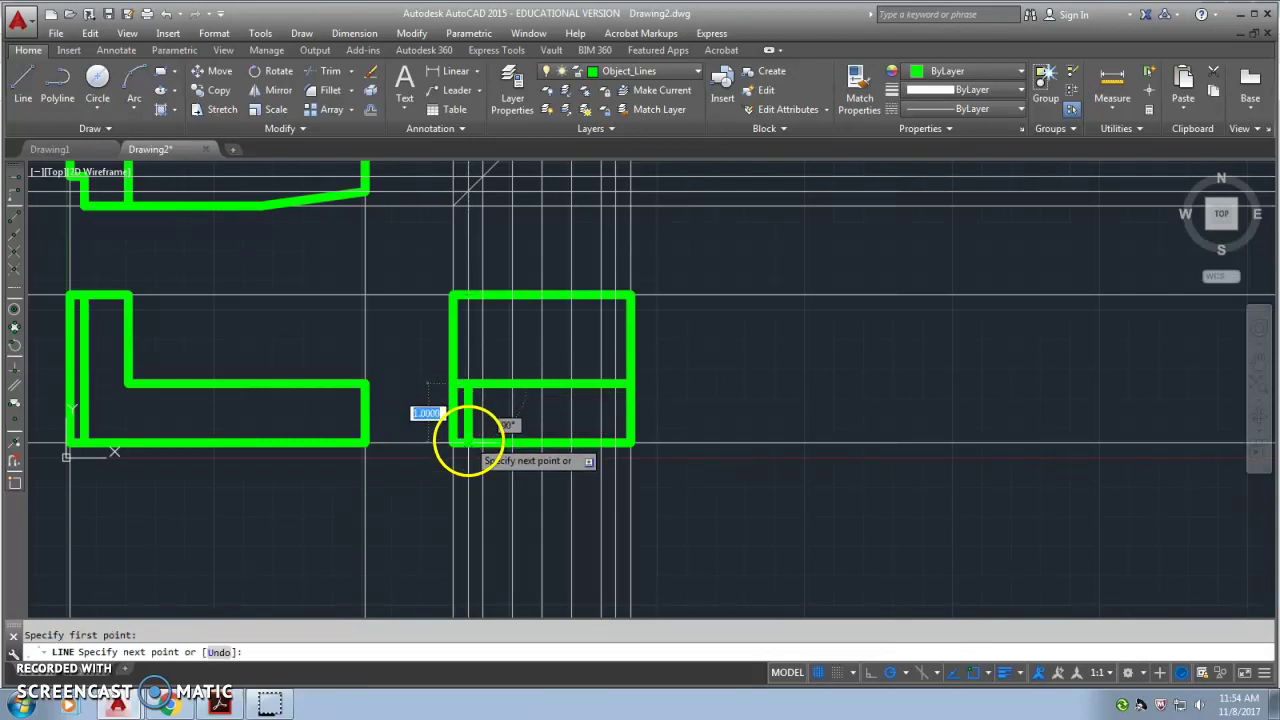
pyautogui.click(466, 441)
pyautogui.press('Return')
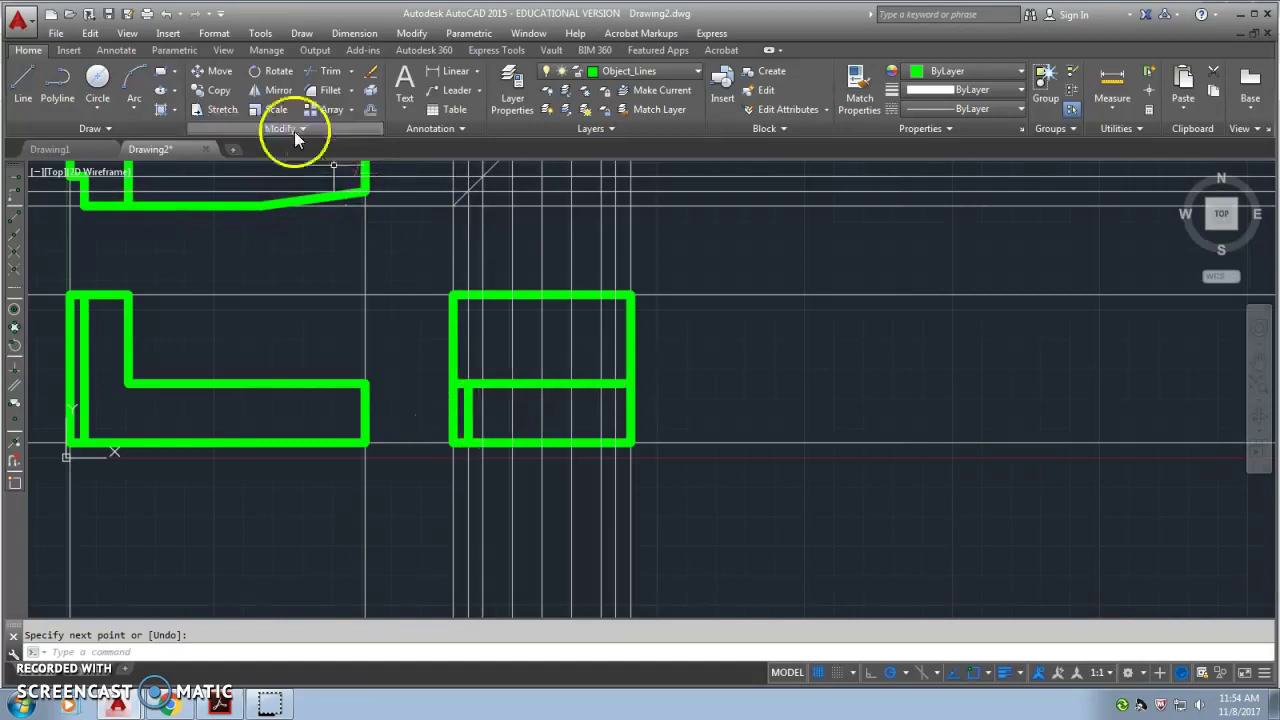
pyautogui.click(28, 82)
pyautogui.click(615, 386)
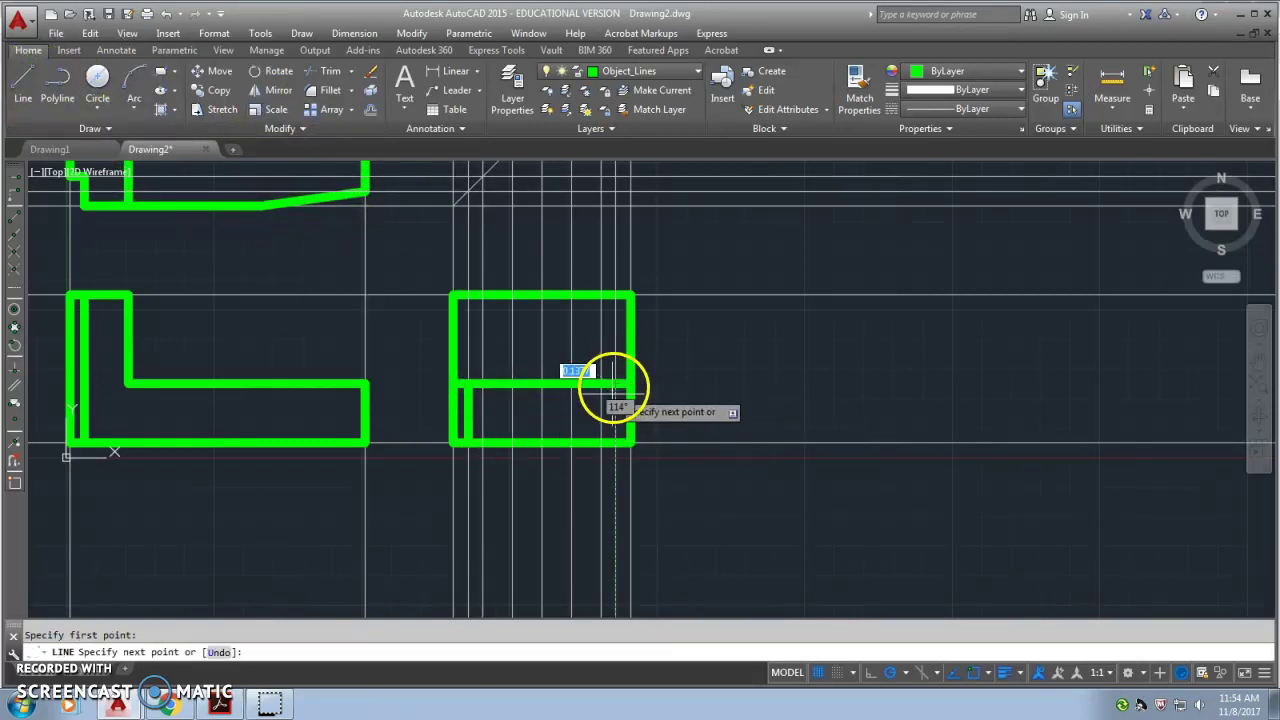
pyautogui.click(615, 440)
pyautogui.press('Return')
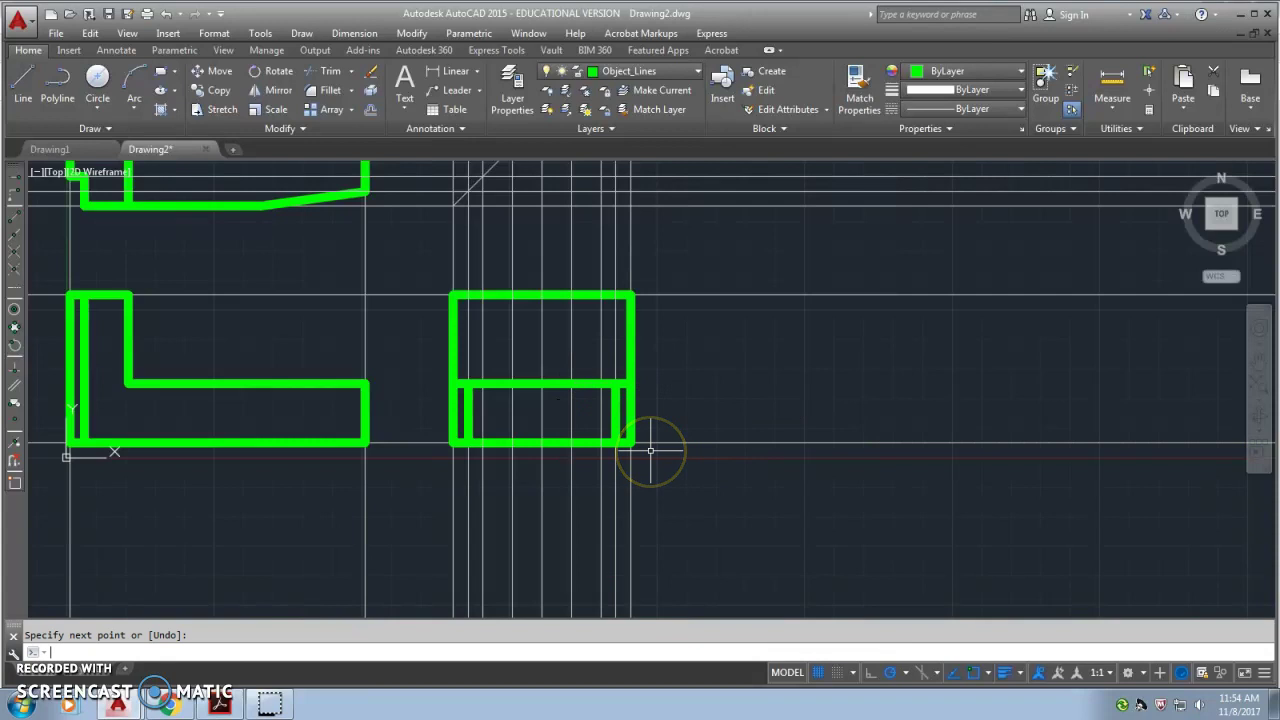
# Add further vertical lines from the middle divider down to the bottom edge
pyautogui.click(24, 80)
pyautogui.click(512, 386)
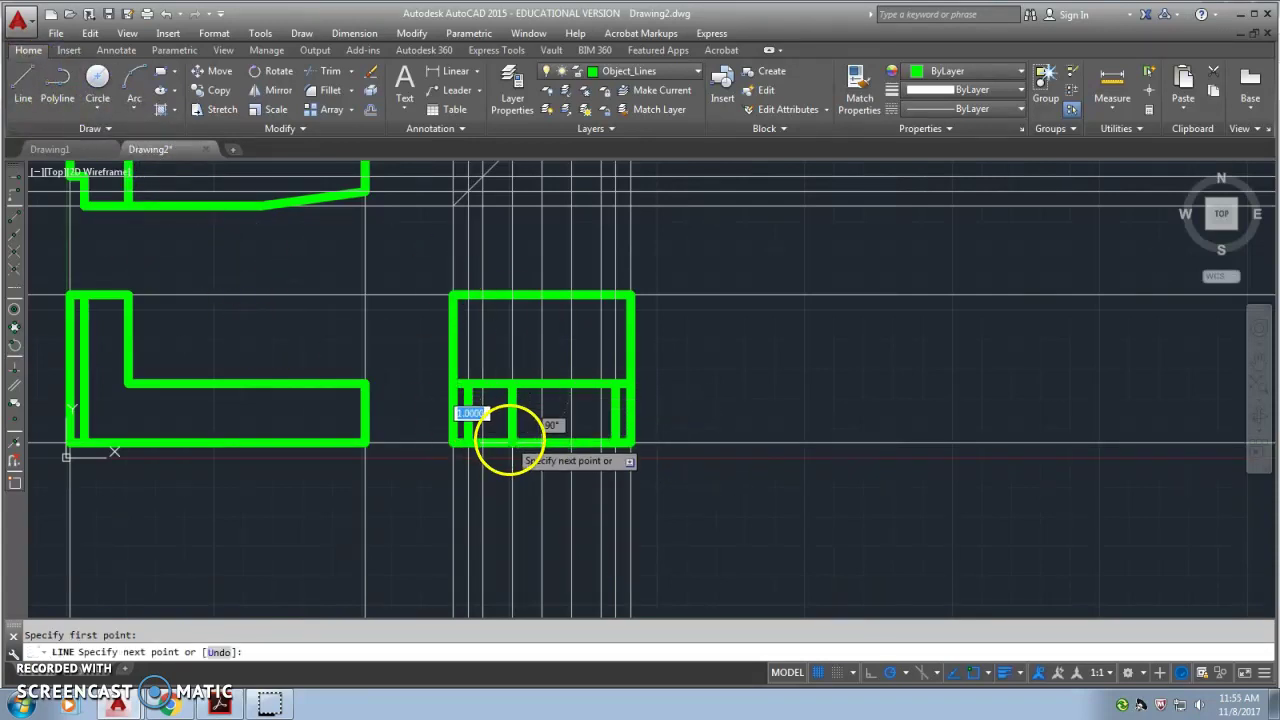
pyautogui.click(512, 442)
pyautogui.moveTo(534, 443); pyautogui.dragTo(532, 518, button='middle')
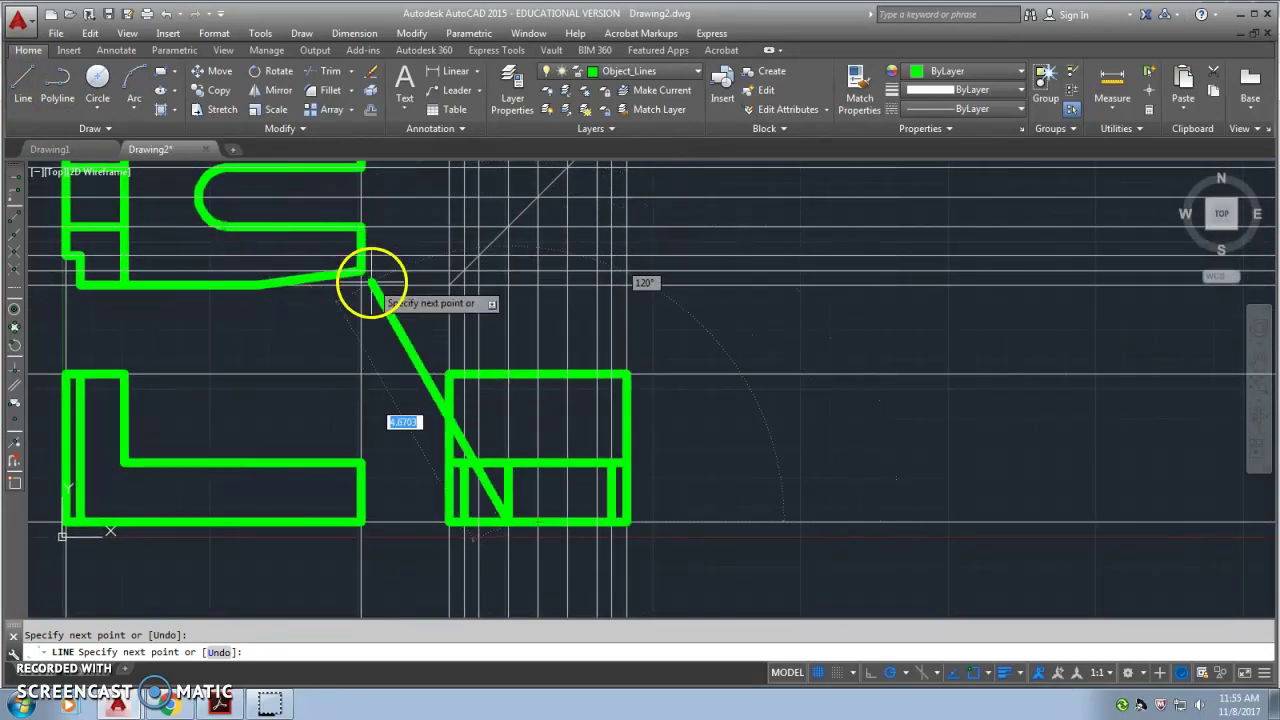
pyautogui.press('Escape')
pyautogui.click(24, 80)
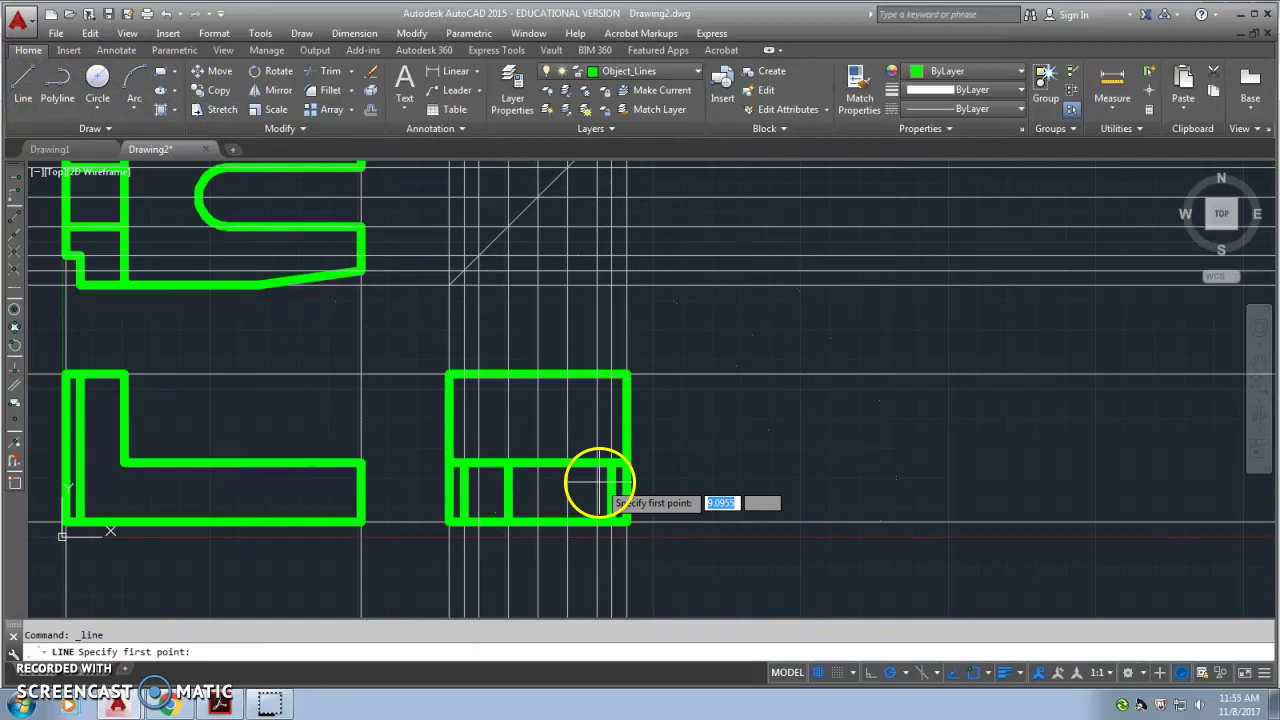
pyautogui.click(569, 462)
pyautogui.click(568, 522)
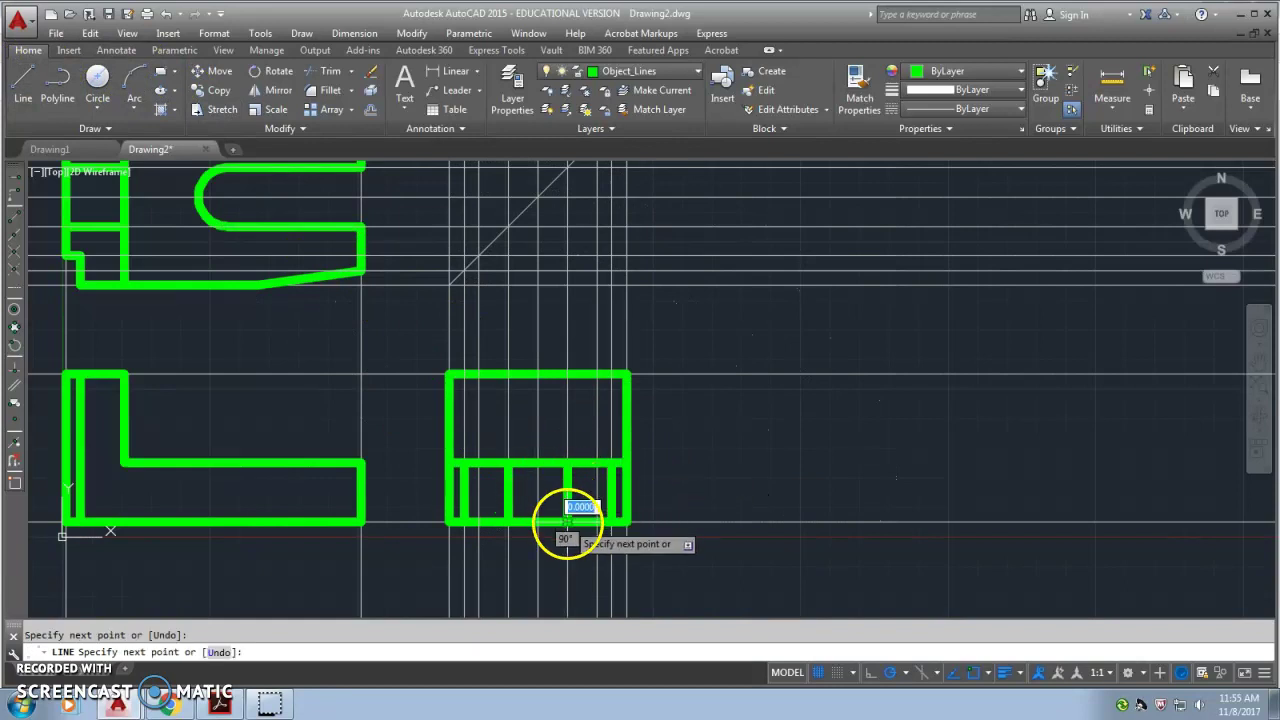